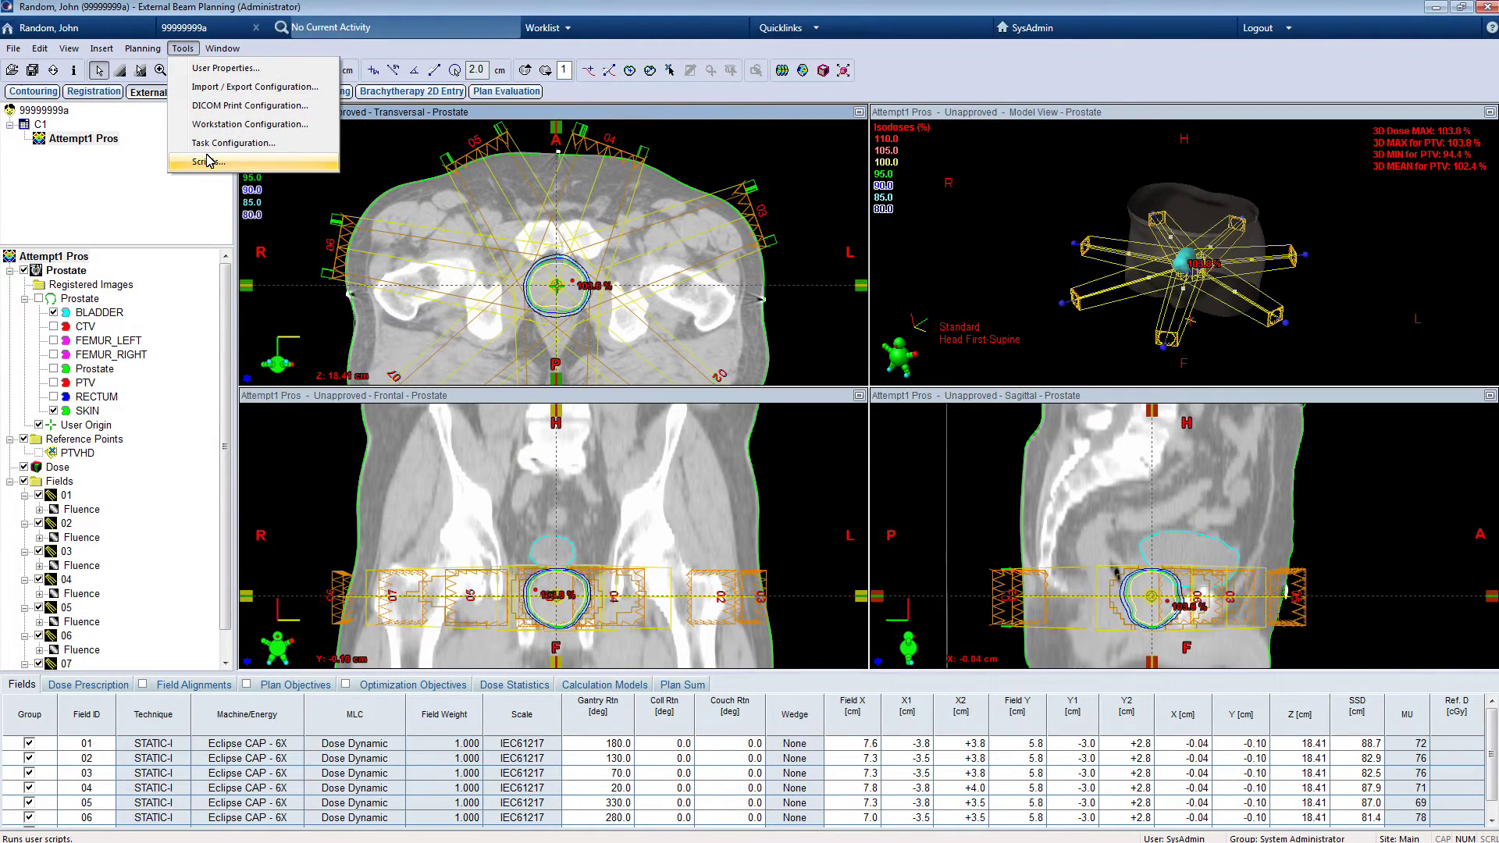
# Run the ClearCheck.esapi.dll script from Eclipse on the Attempt1 Pros plan
pyautogui.click(208, 161)
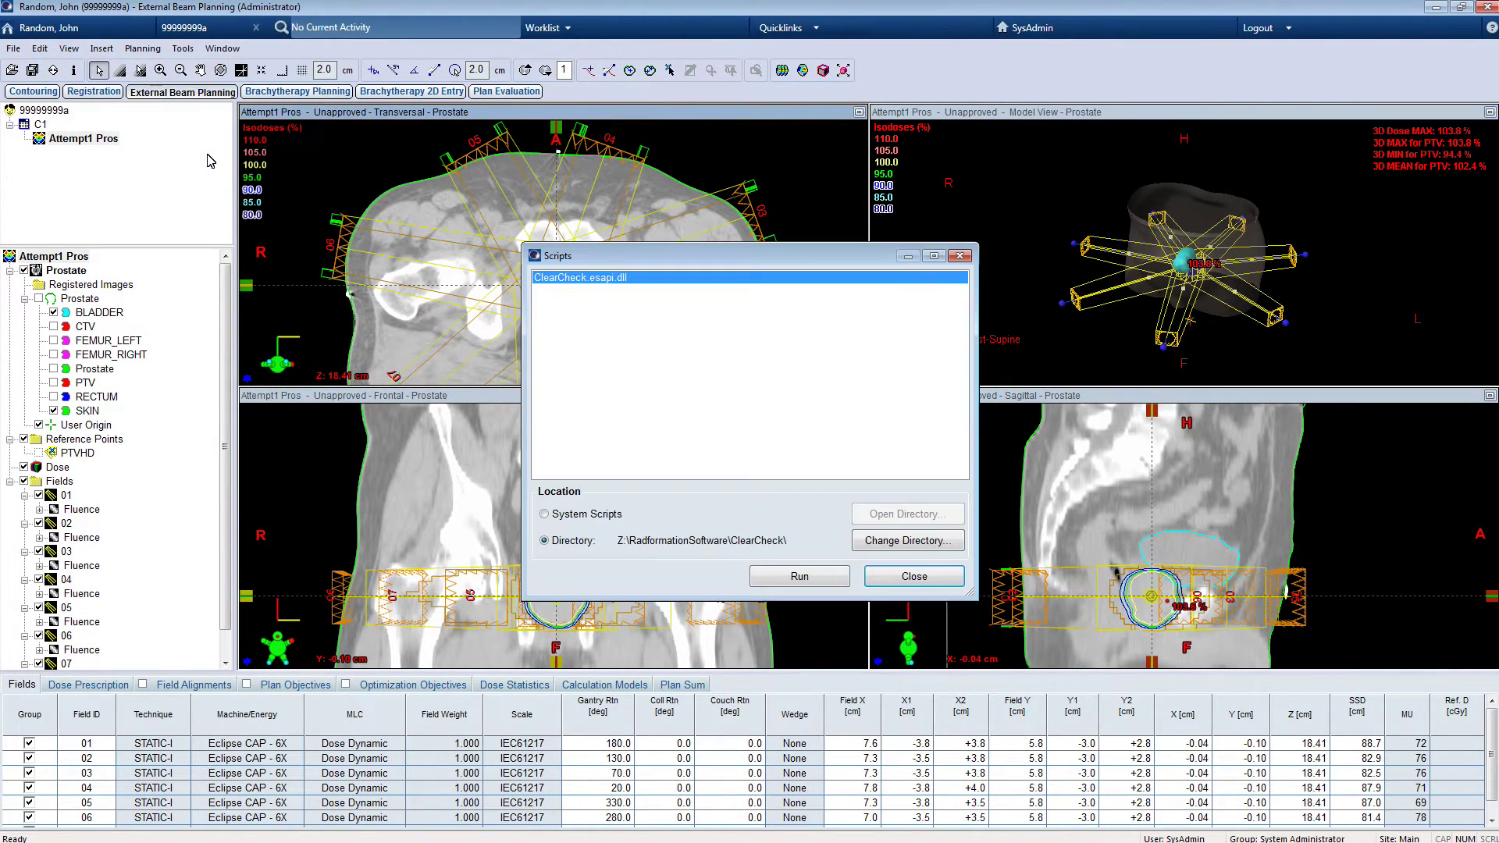
pyautogui.click(790, 582)
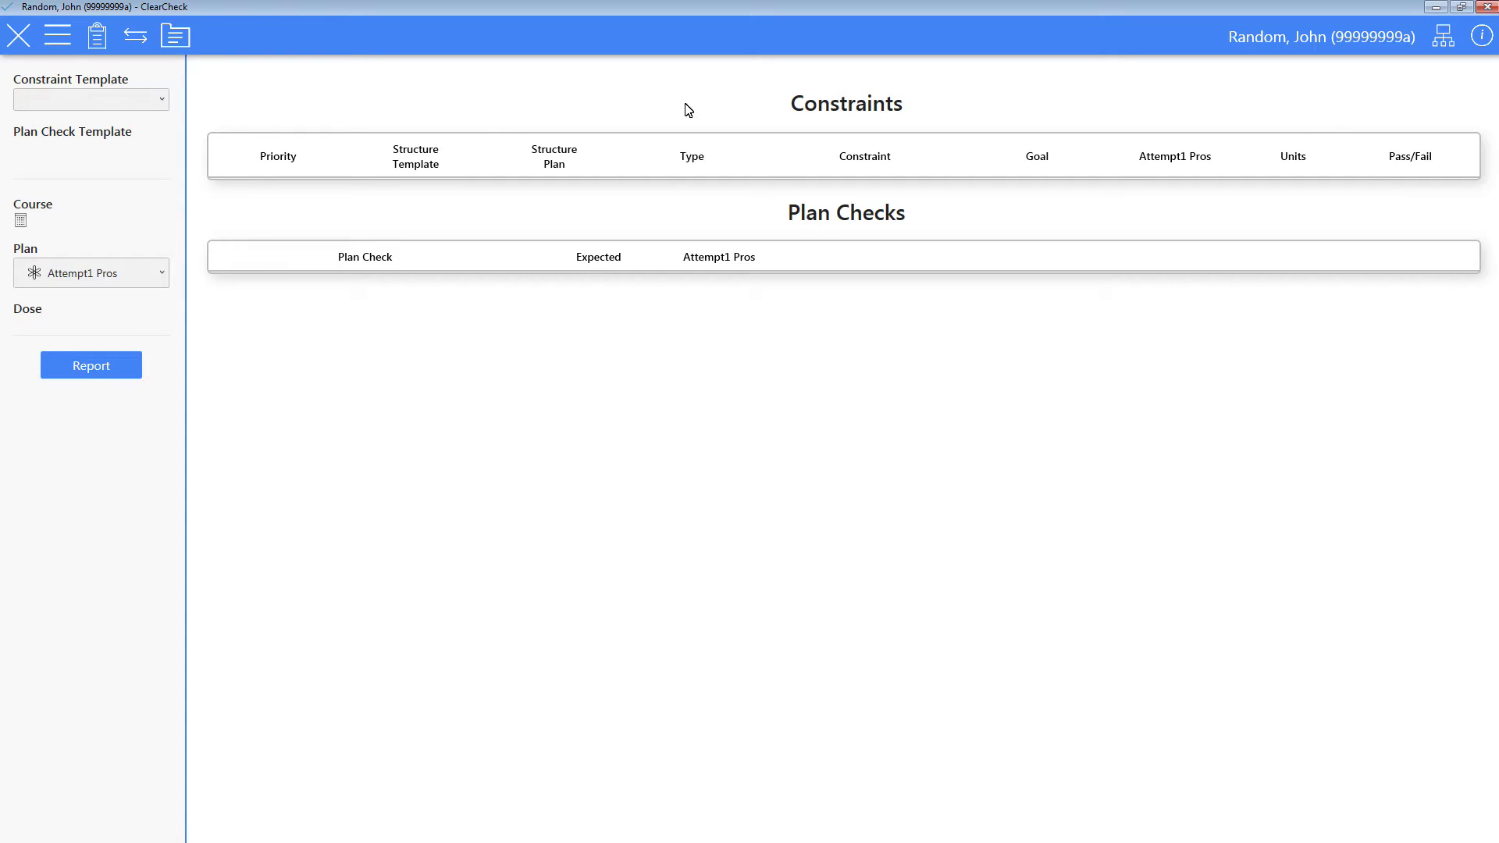
# Find the Constraint Template list empty and open the Template Manager instead
pyautogui.click(95, 107)
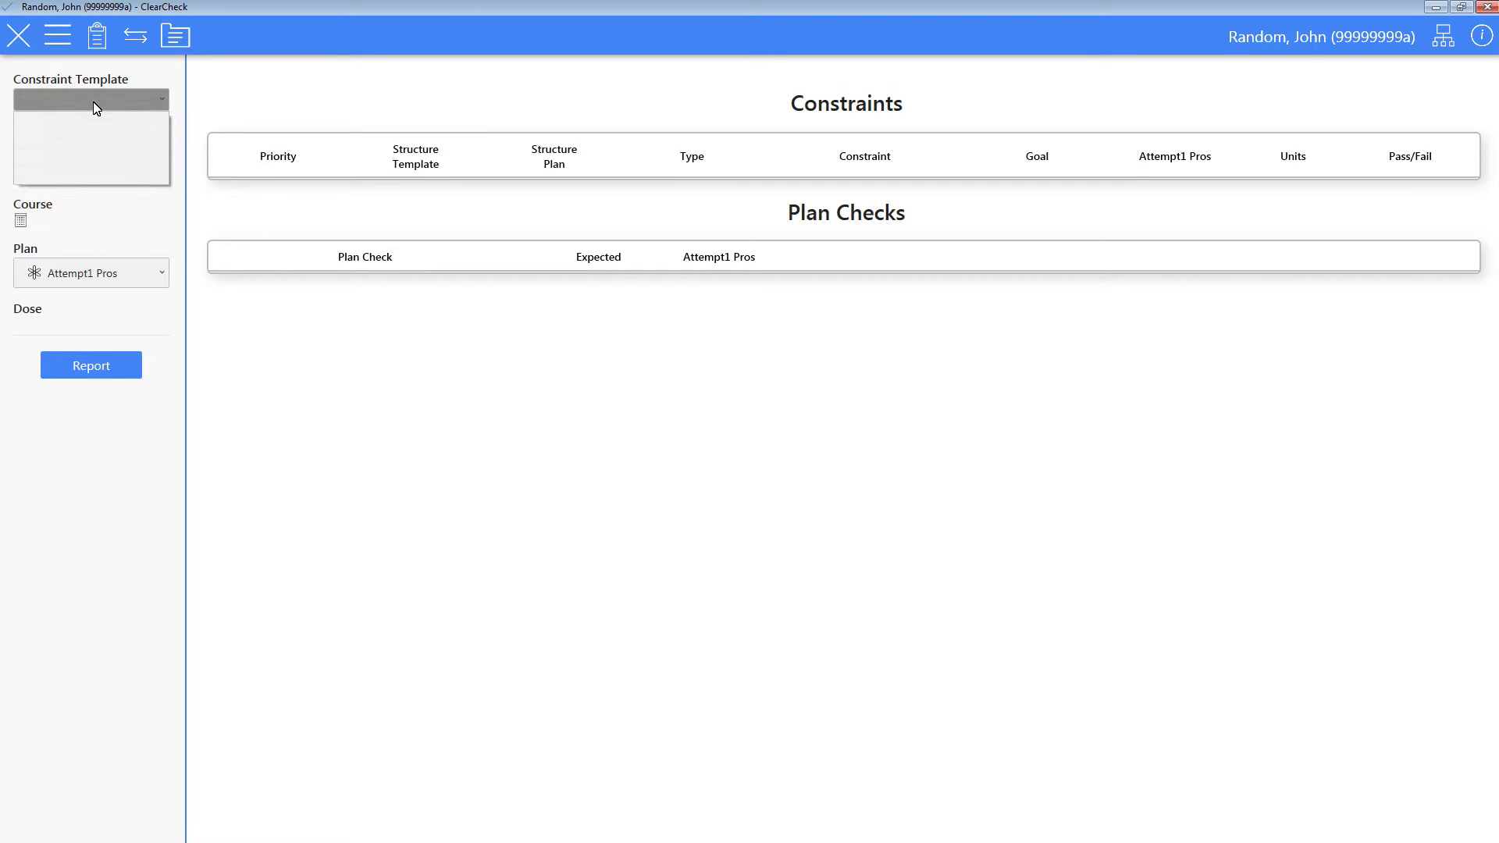
pyautogui.click(94, 107)
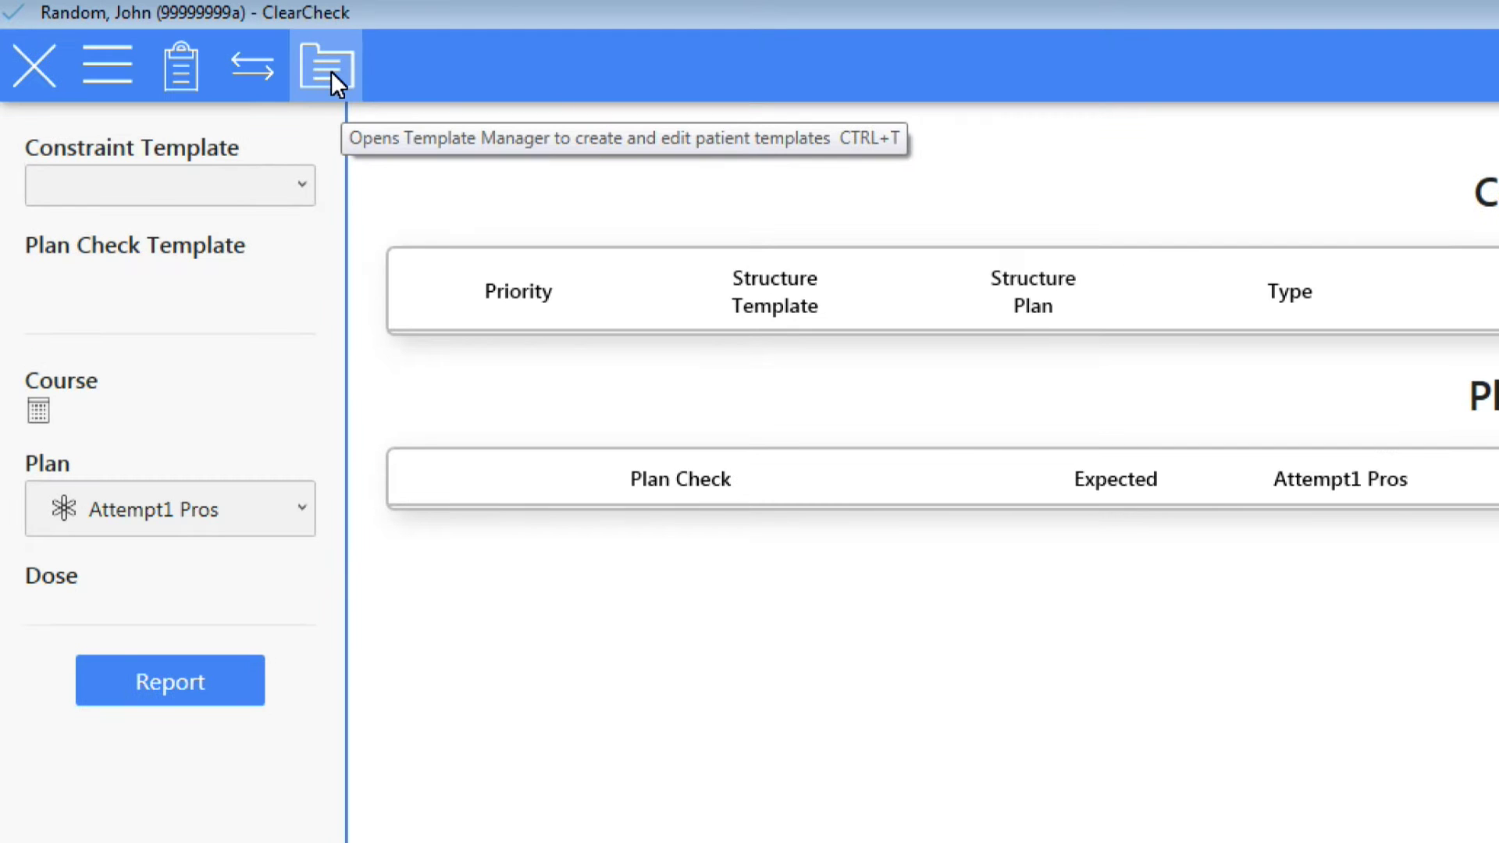
pyautogui.click(331, 72)
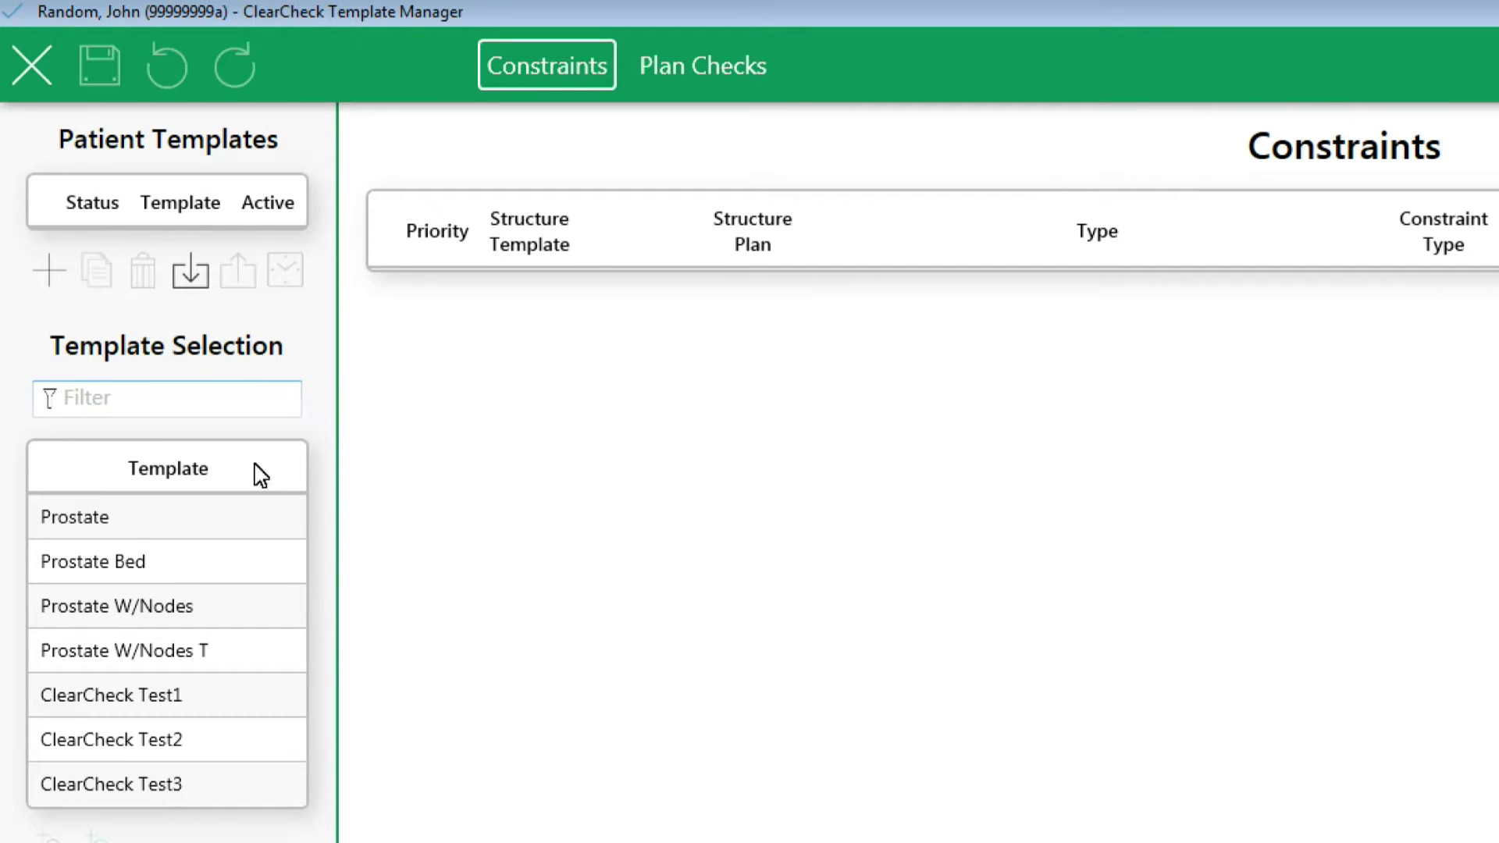
# Filter templates by 'pros' and add the global Prostate template to the patient as approved
pyautogui.click(133, 517)
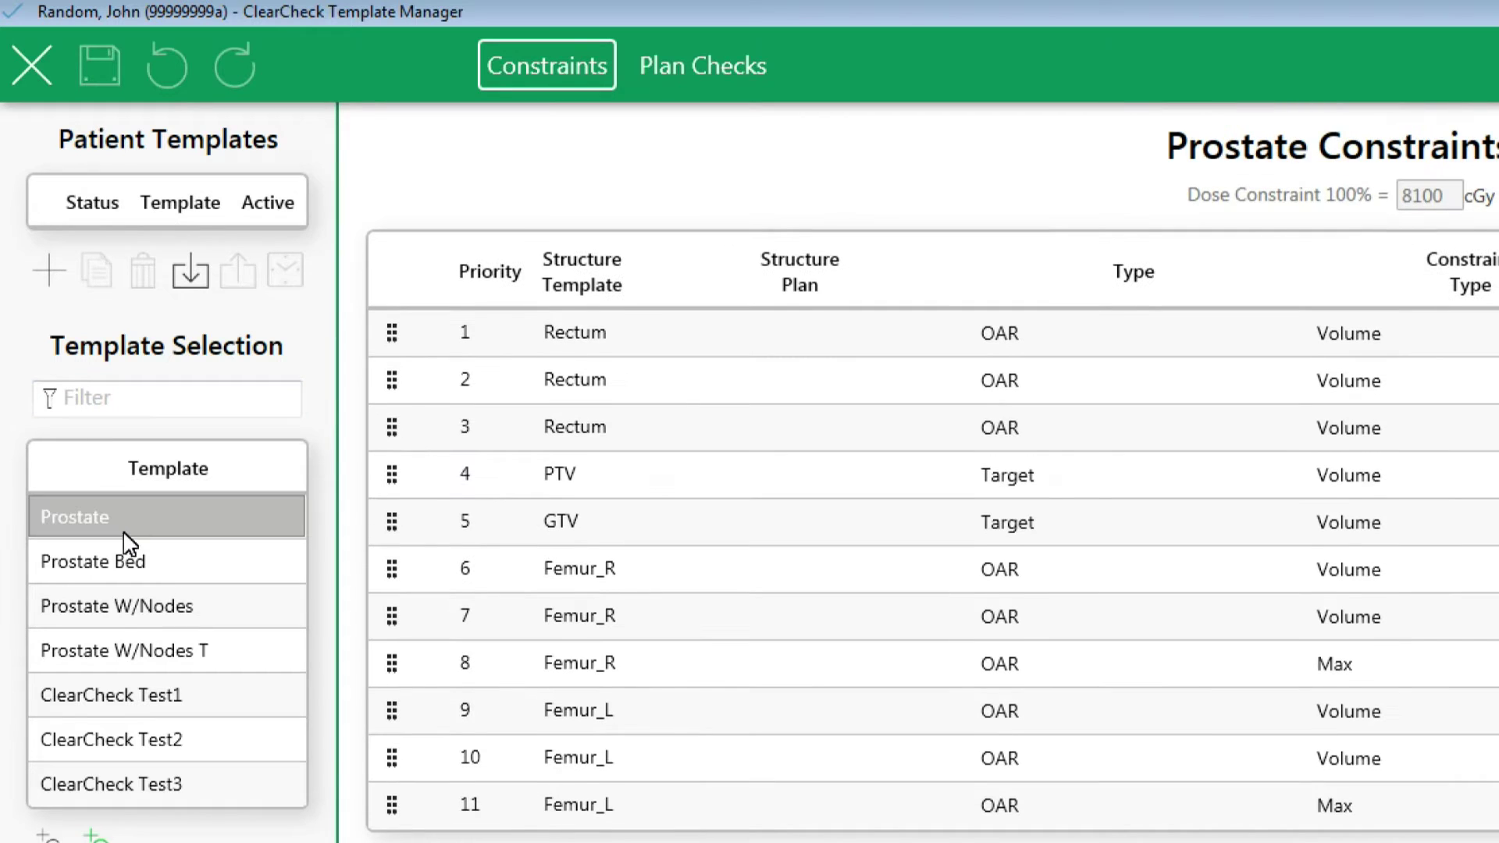
pyautogui.click(102, 400)
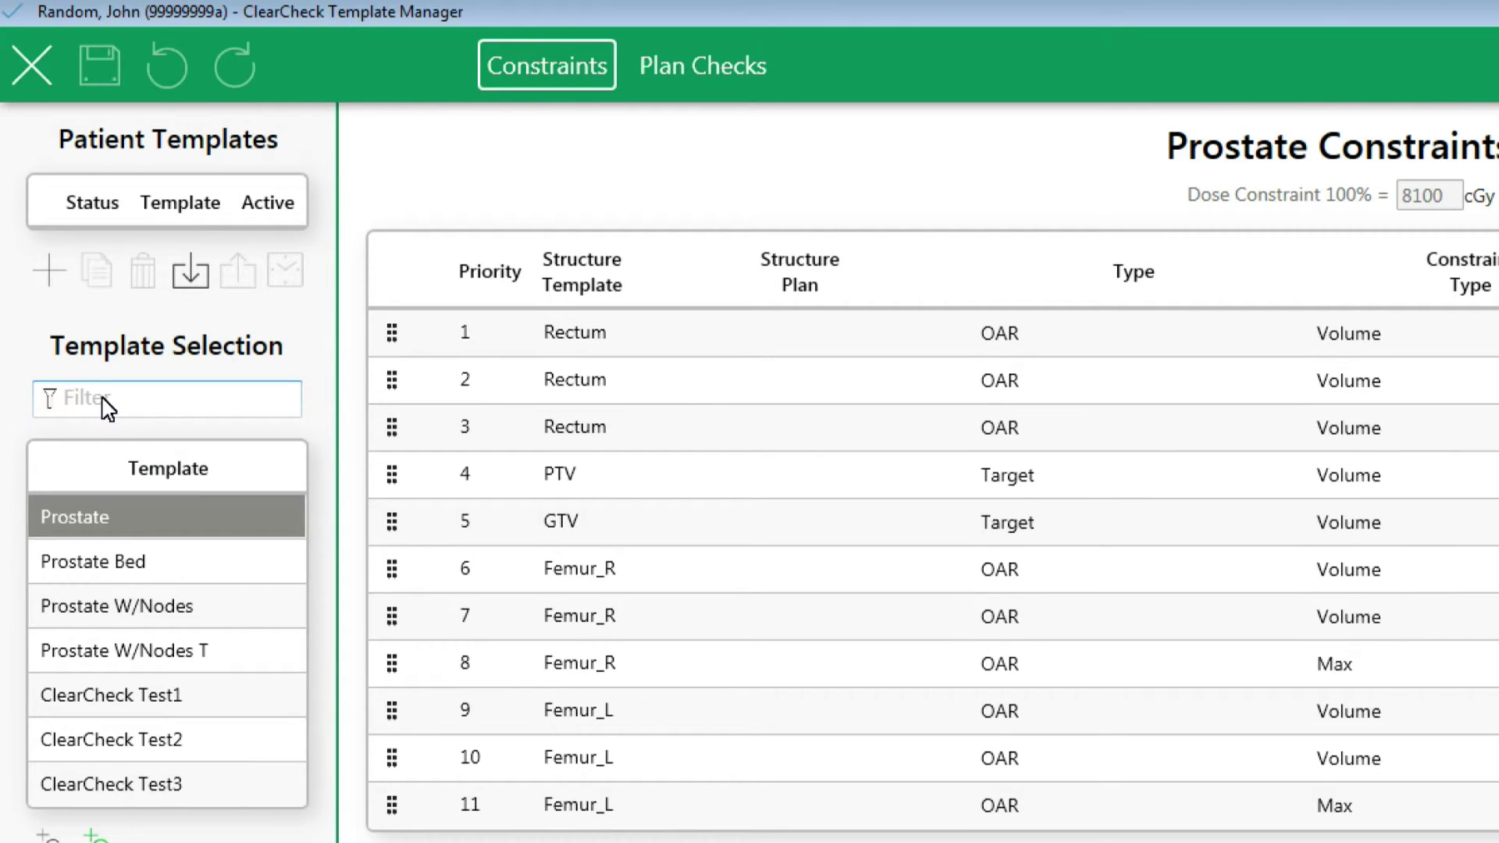
pyautogui.write('pros')
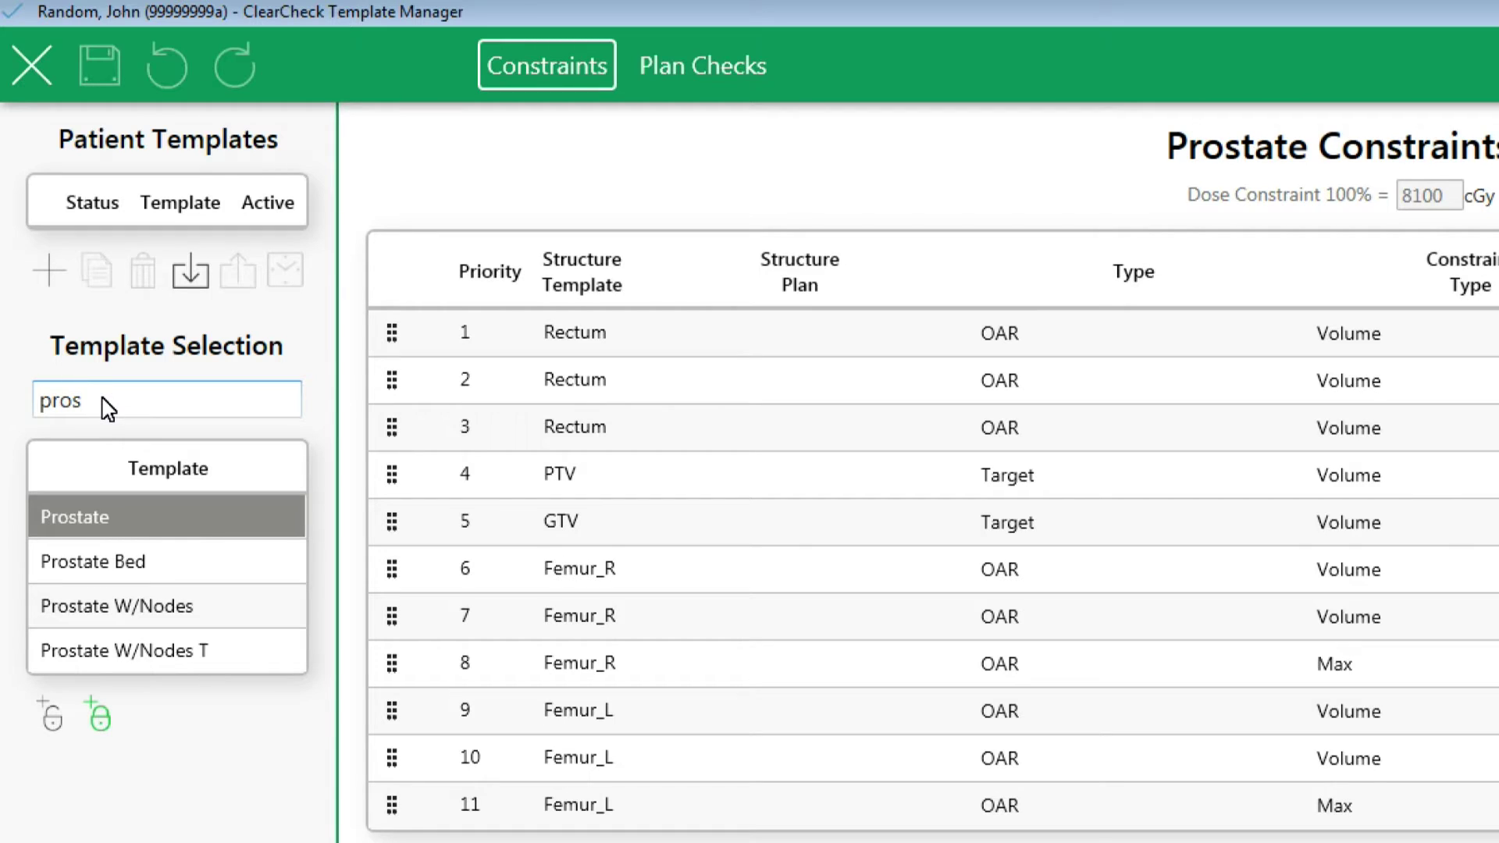
pyautogui.click(141, 534)
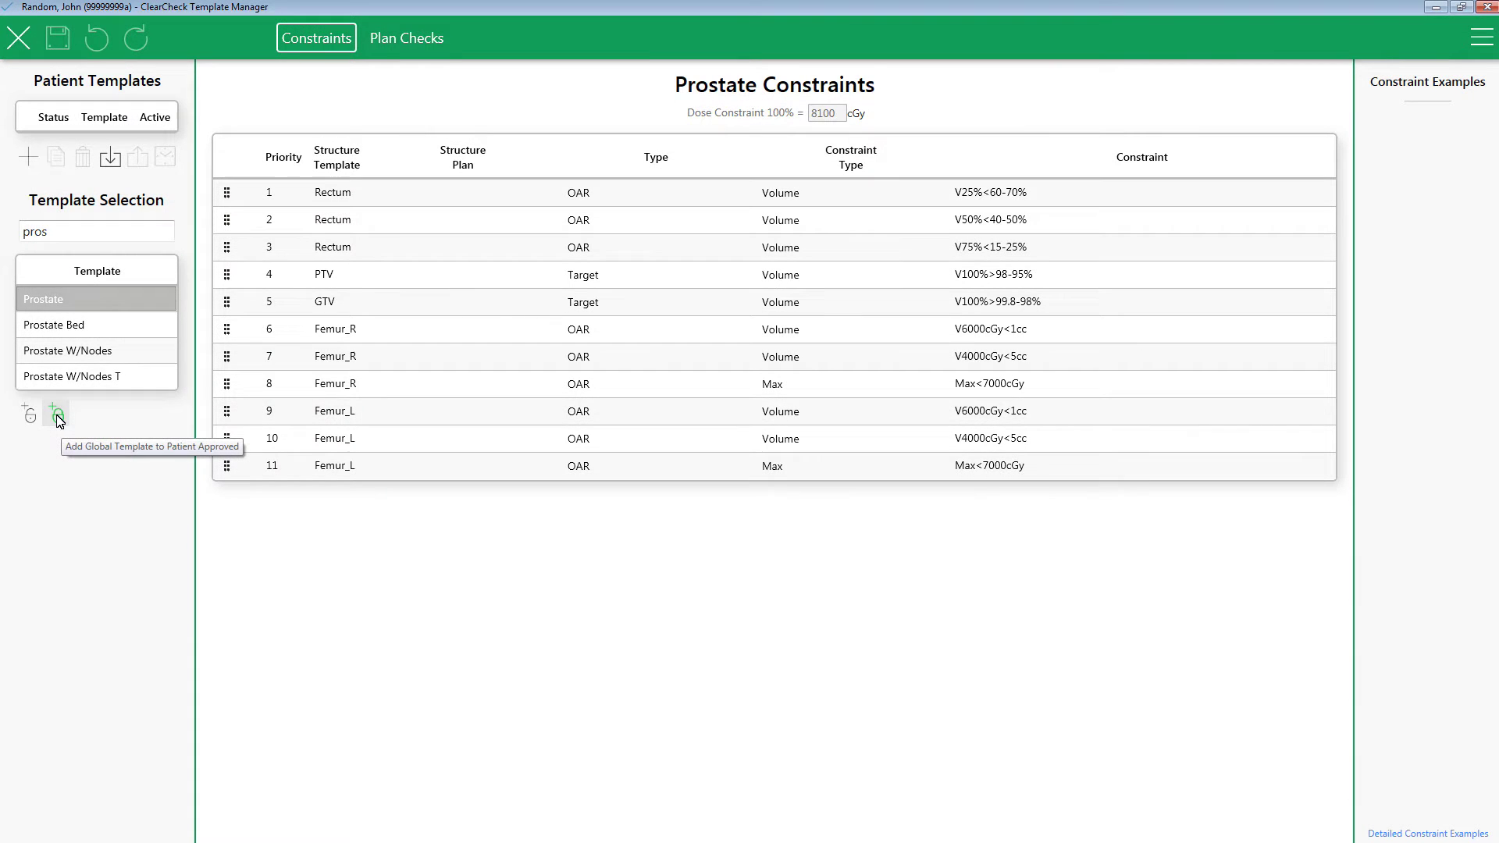
pyautogui.click(58, 418)
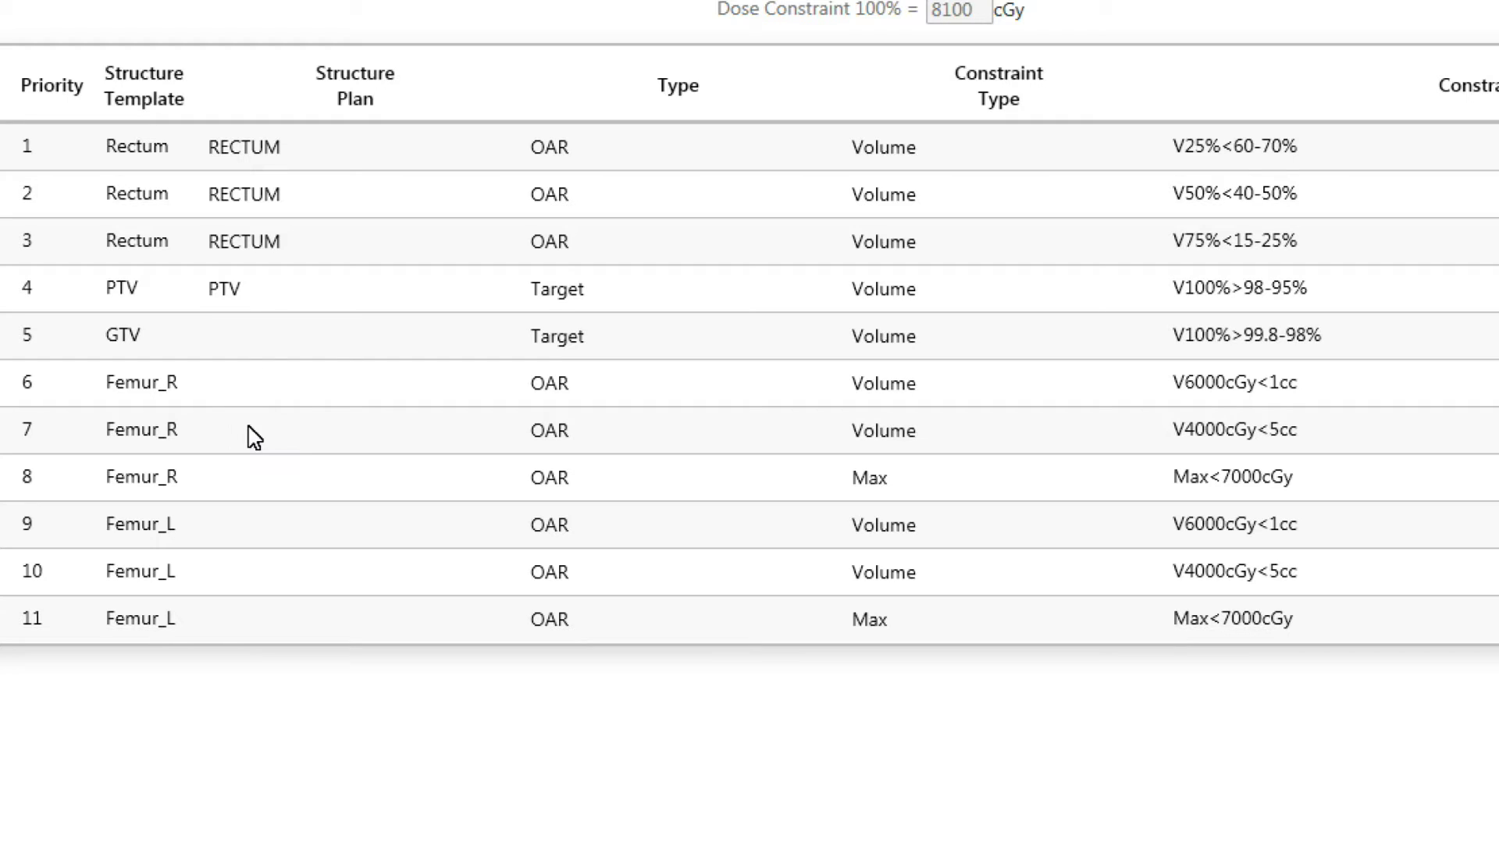
# Match the Femur_R constraint to FEMUR_RIGHT and Femur_L to FEMUR_LEFT
pyautogui.click(246, 384)
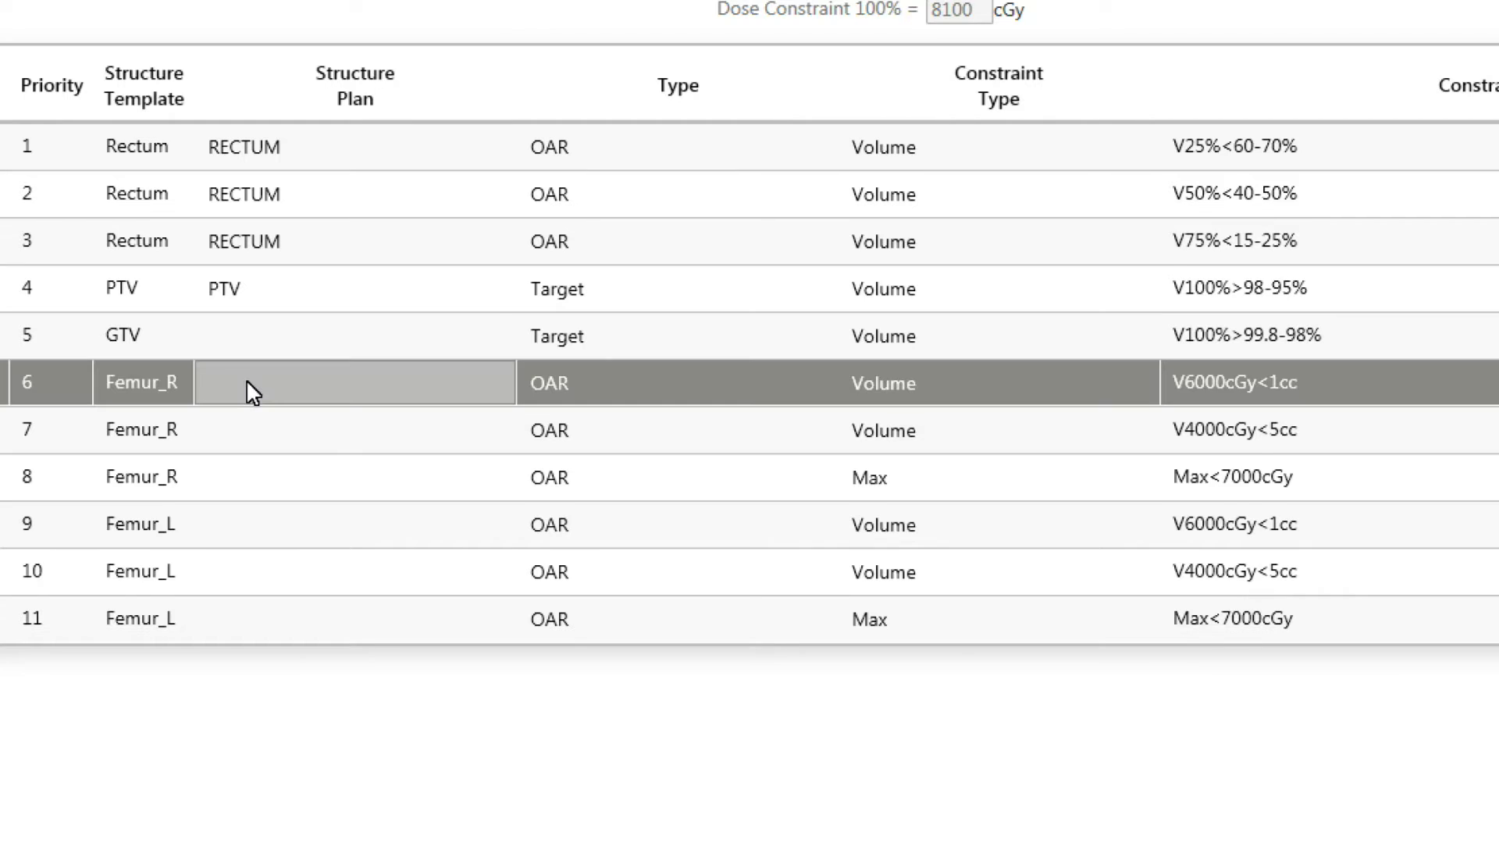
pyautogui.click(257, 385)
pyautogui.click(297, 519)
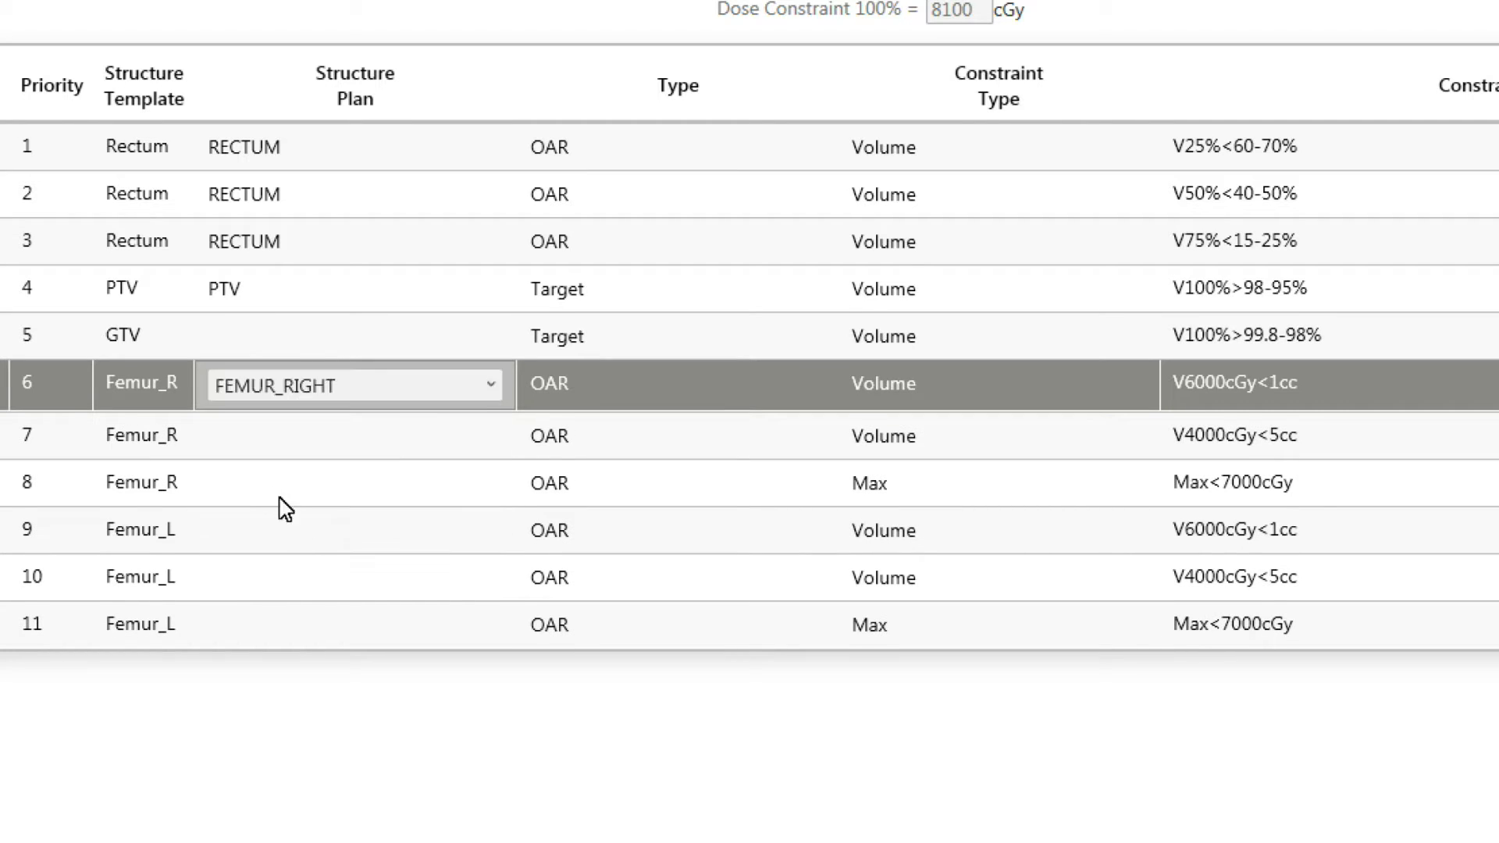
pyautogui.click(254, 525)
pyautogui.click(252, 522)
pyautogui.click(254, 528)
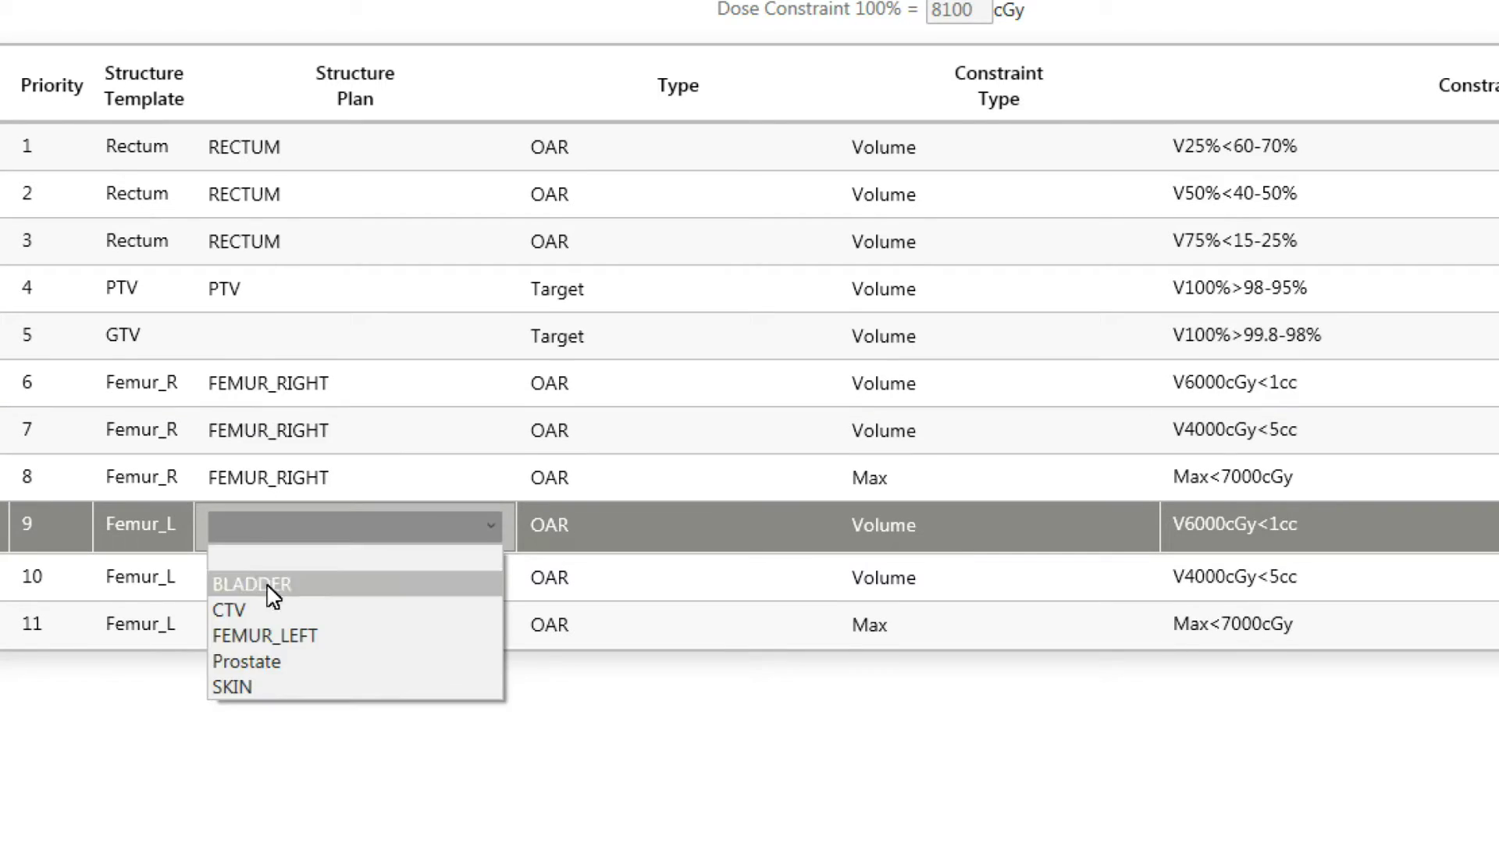
pyautogui.click(279, 647)
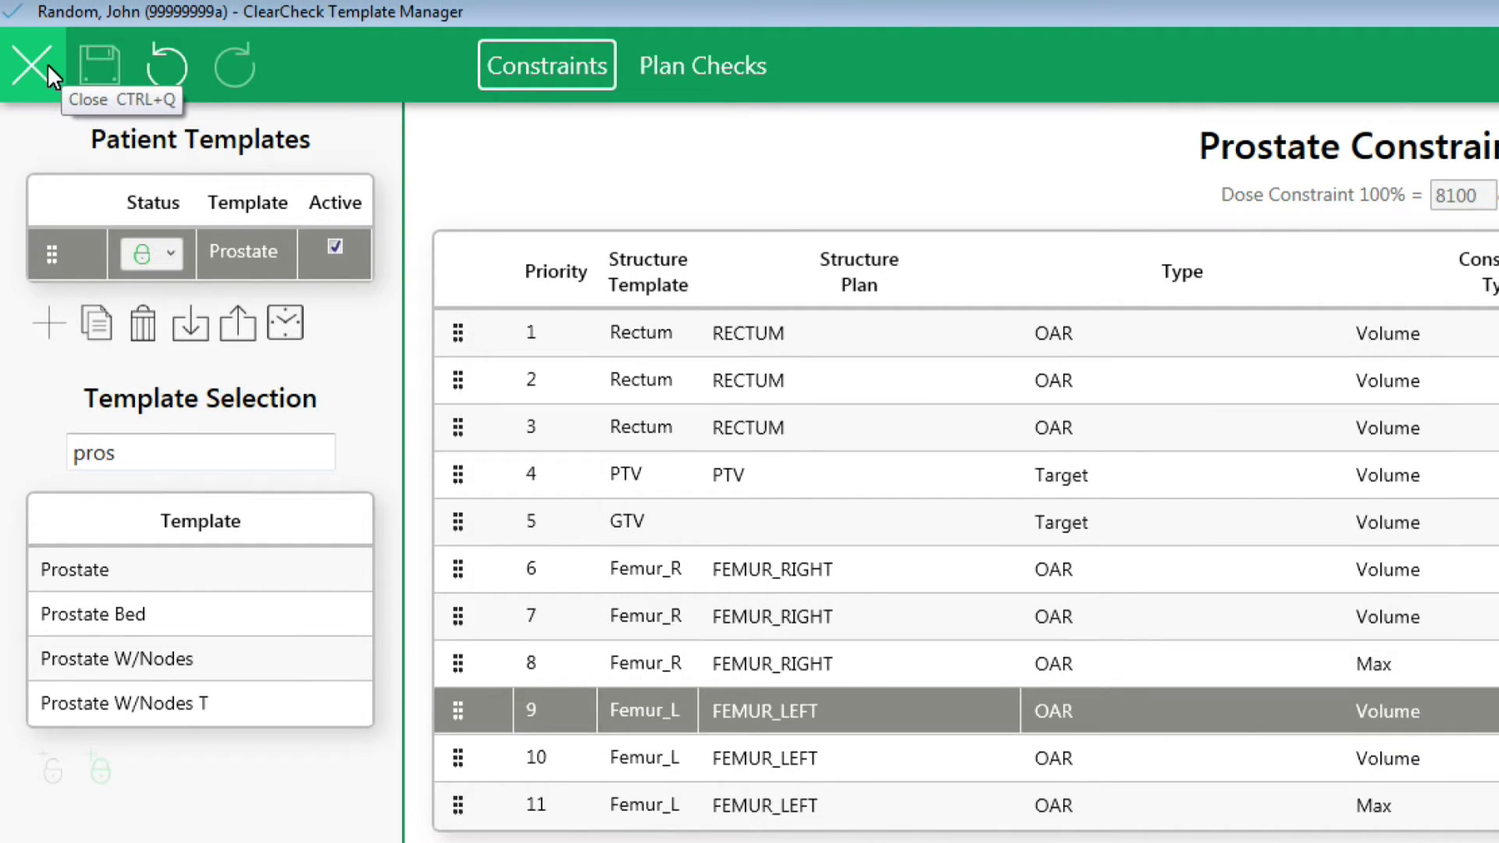
# Leave the GTV constraint without a matching plan structure
pyautogui.click(739, 529)
pyautogui.click(739, 528)
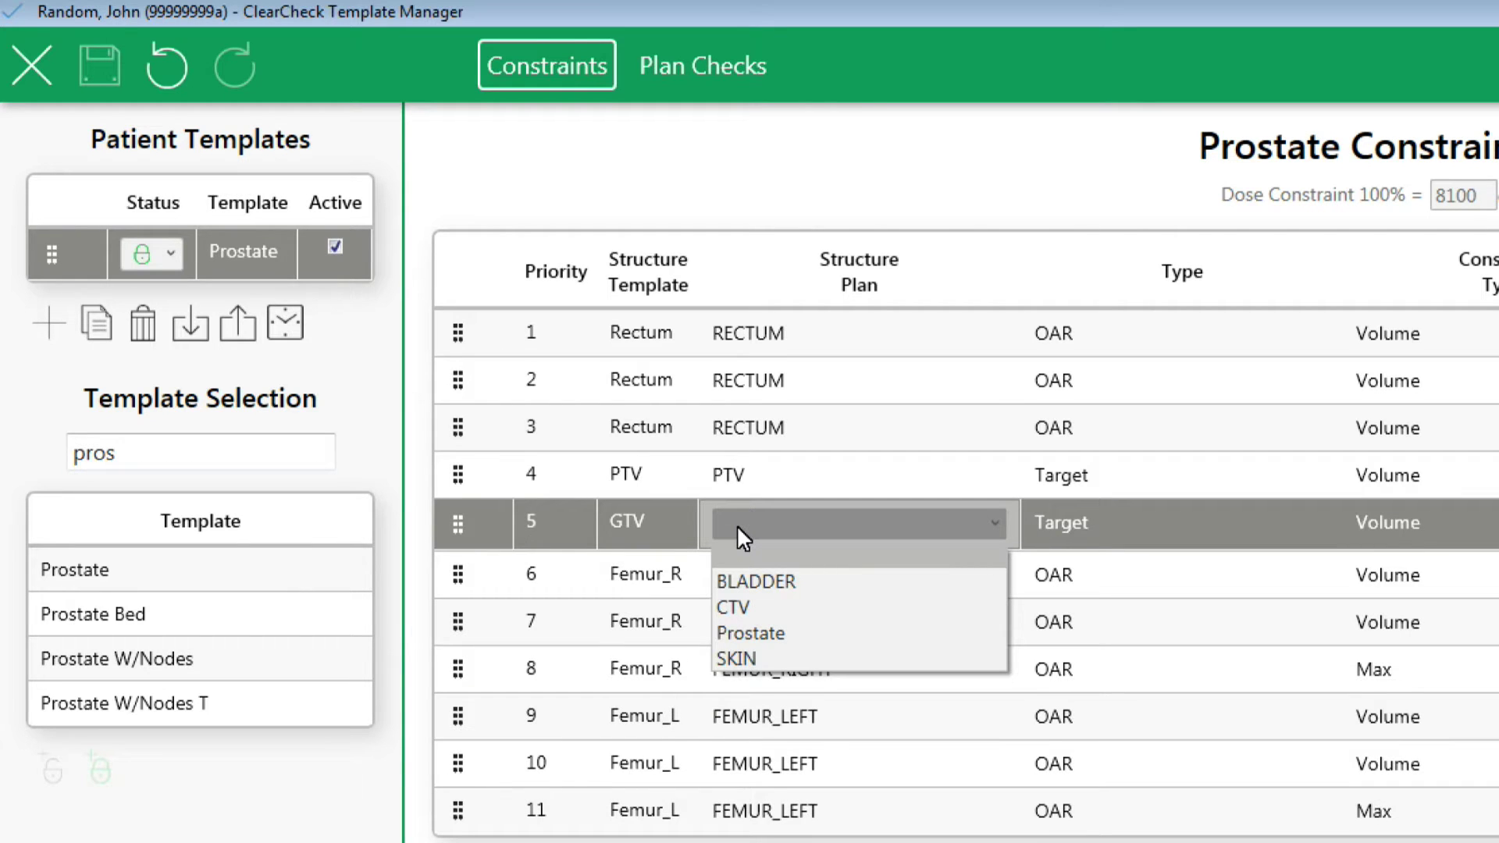
pyautogui.click(737, 525)
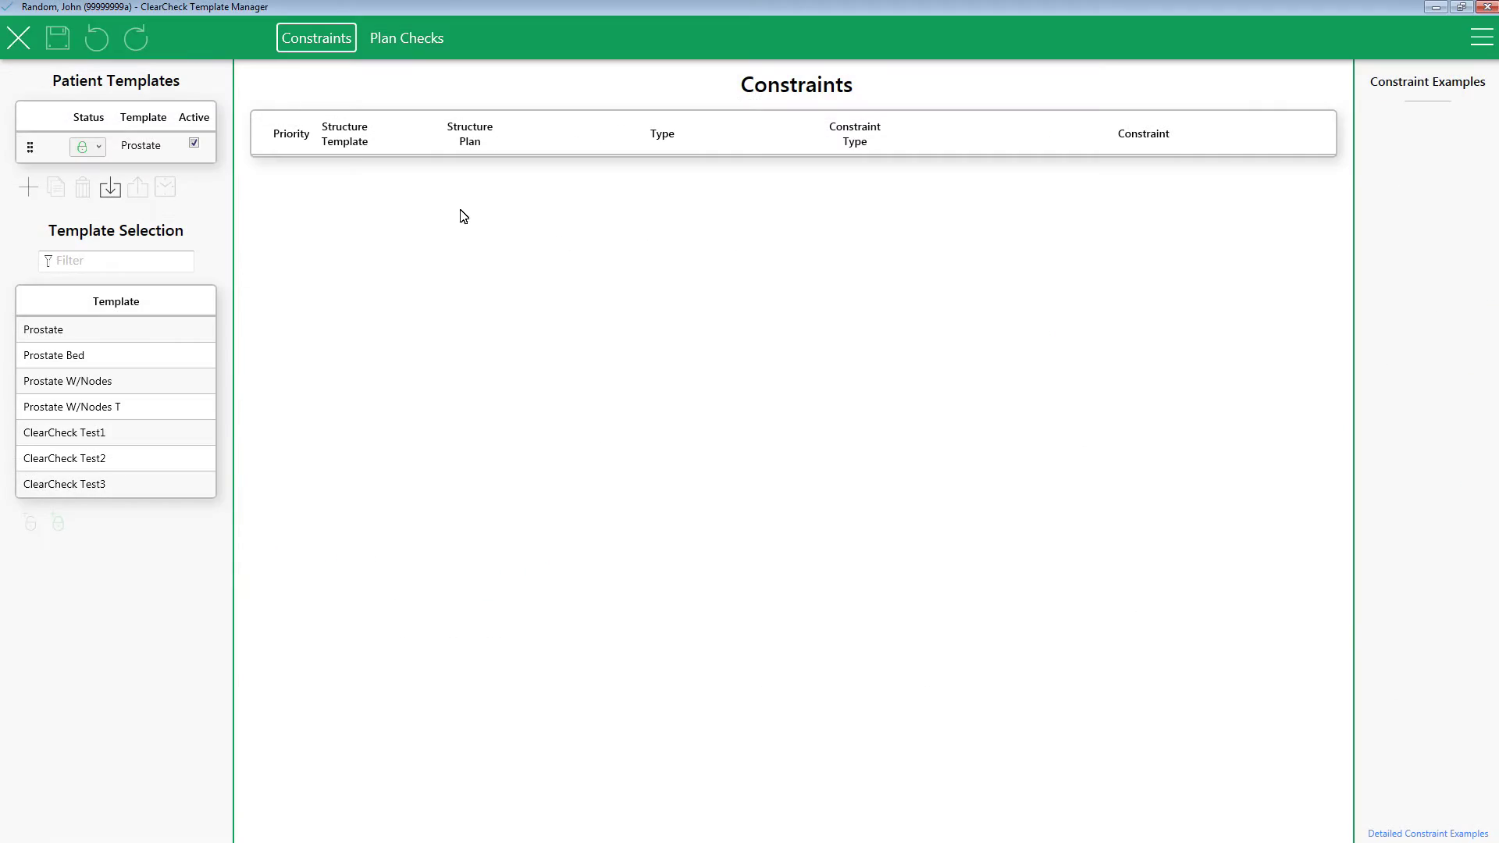
# In the patient Prostate template, match the GTV constraint to the Prostate structure
pyautogui.click(145, 148)
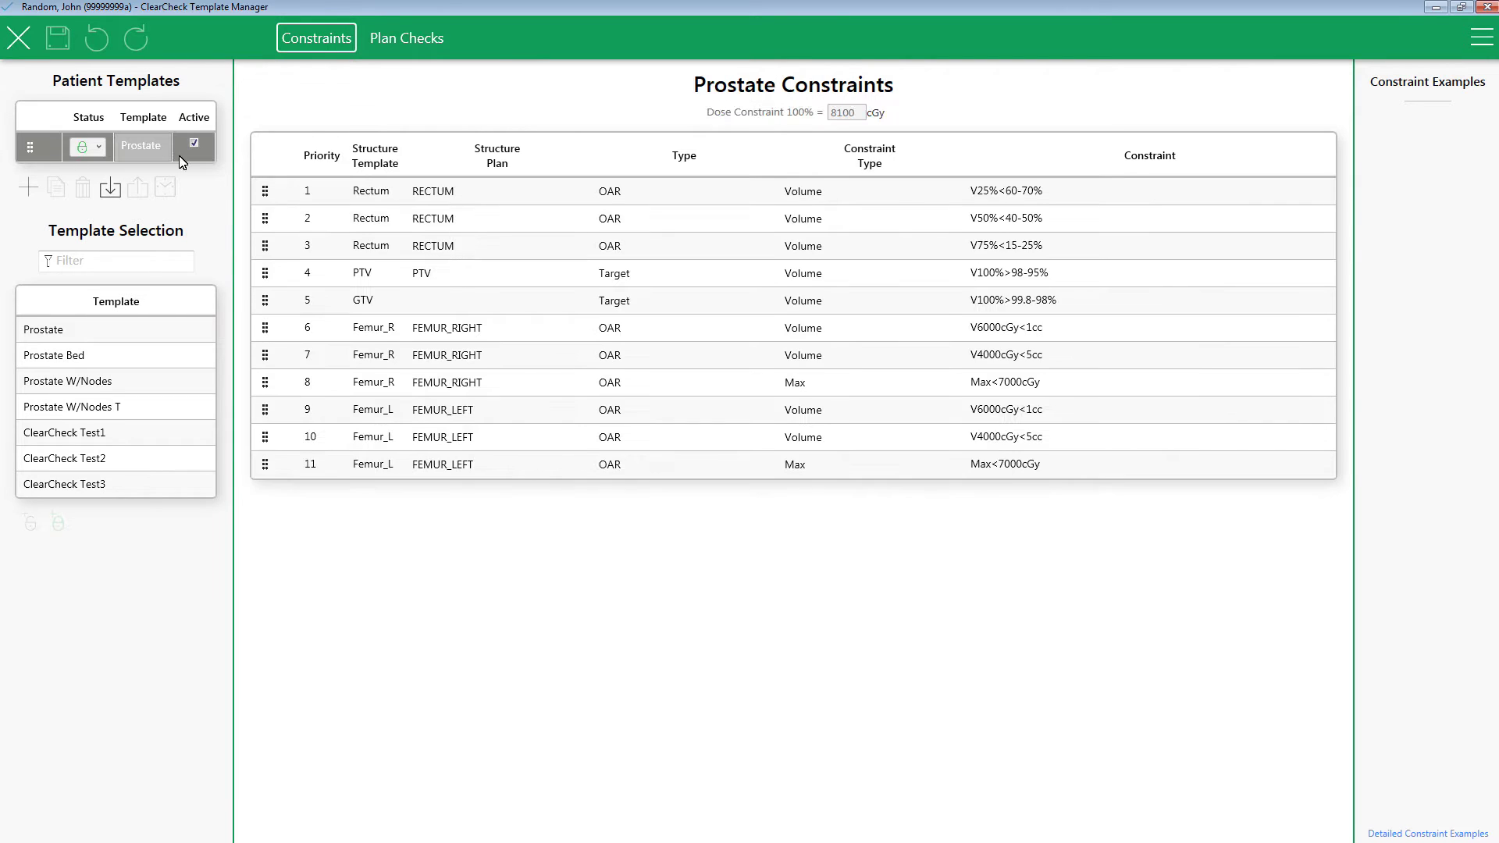
pyautogui.click(440, 301)
pyautogui.click(439, 301)
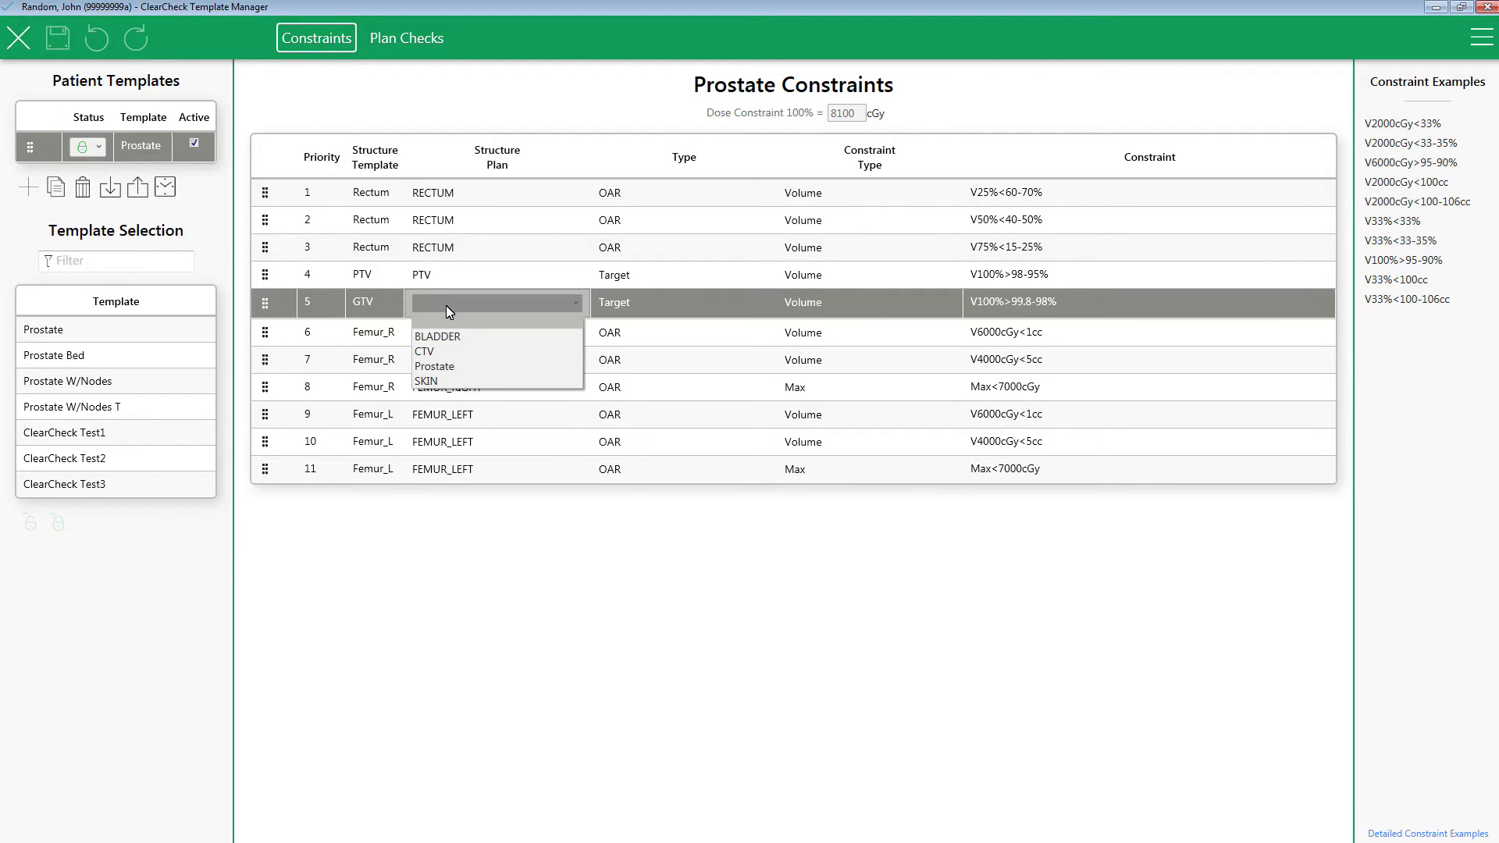
pyautogui.click(447, 367)
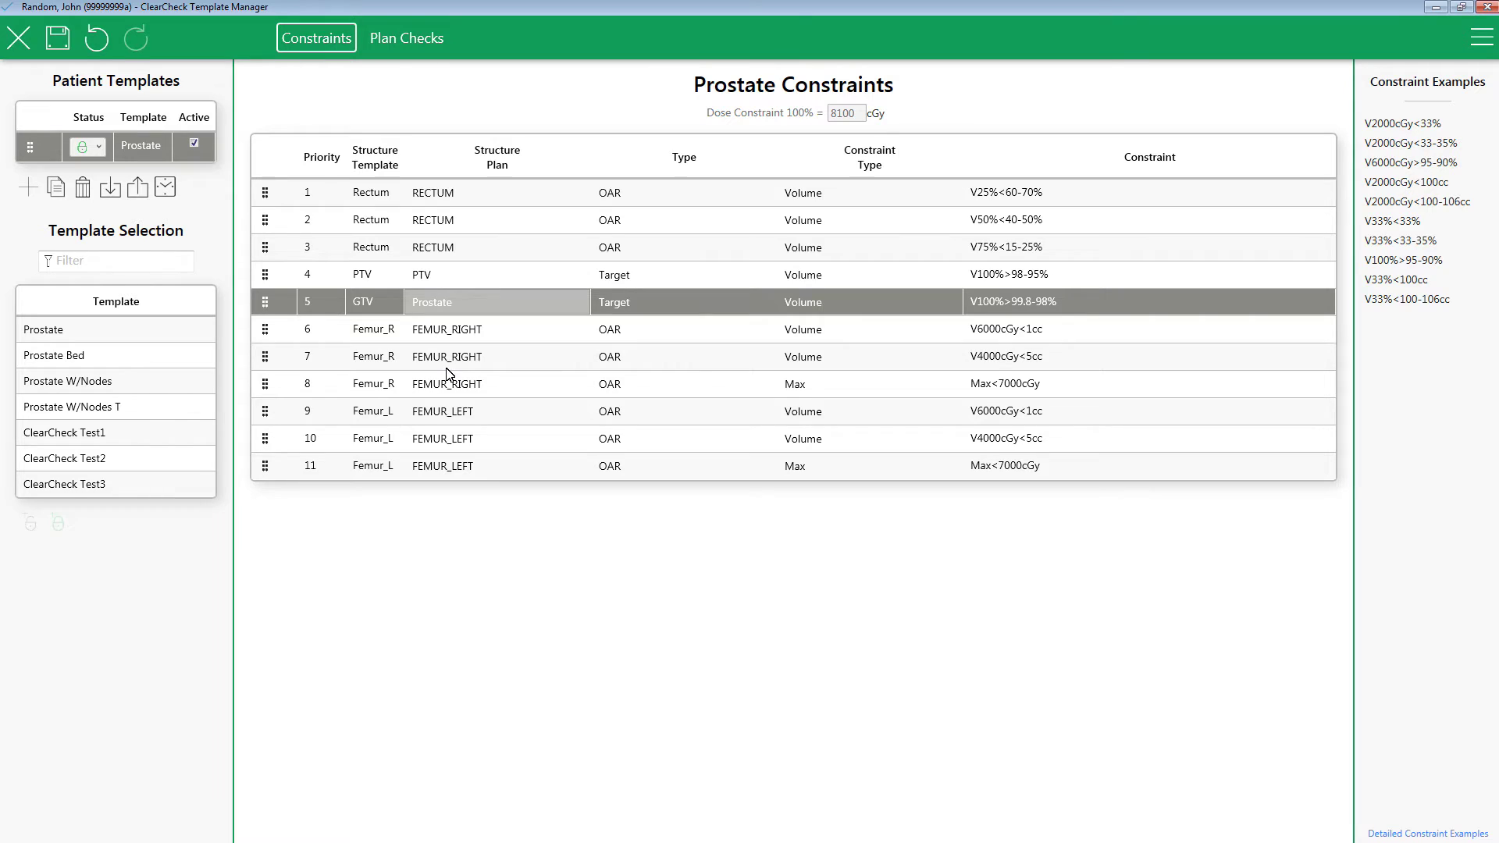
# Try BLADDER for the Femur_R constraint, then restore it to FEMUR_RIGHT
pyautogui.click(492, 340)
pyautogui.click(492, 340)
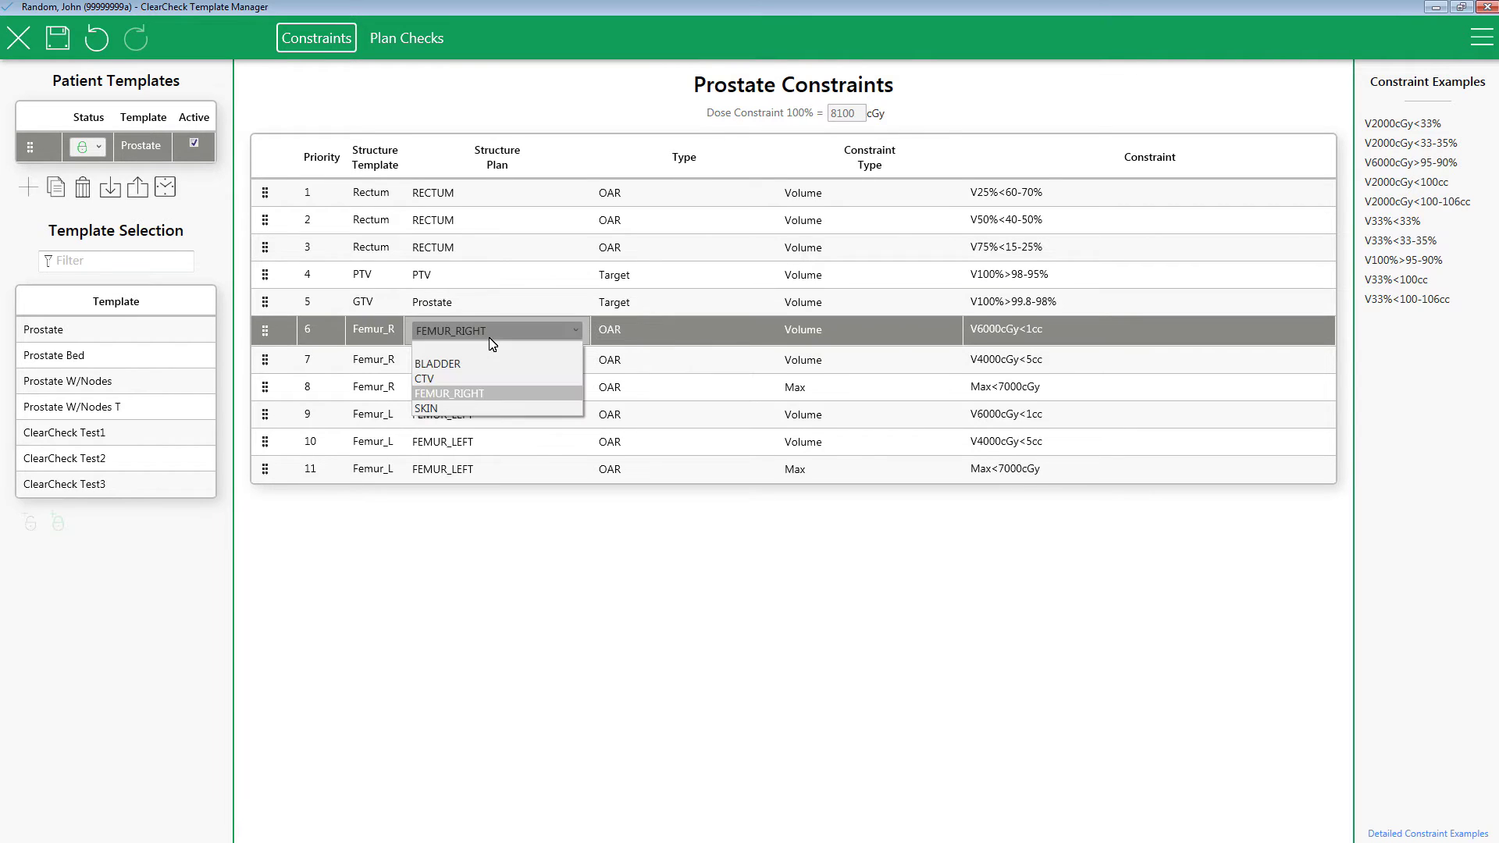
pyautogui.click(456, 371)
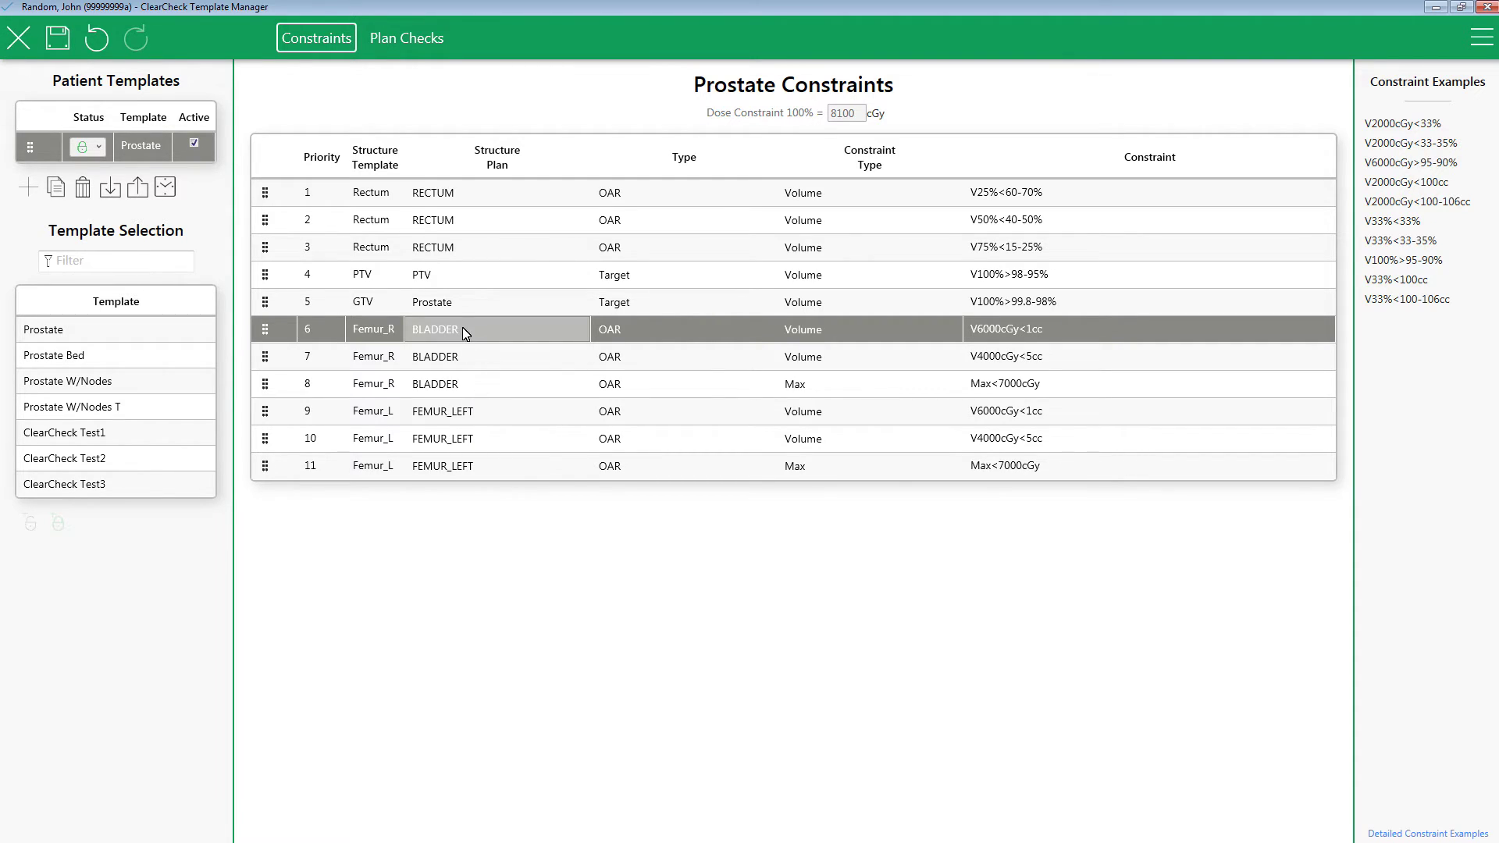
pyautogui.click(462, 328)
pyautogui.click(466, 393)
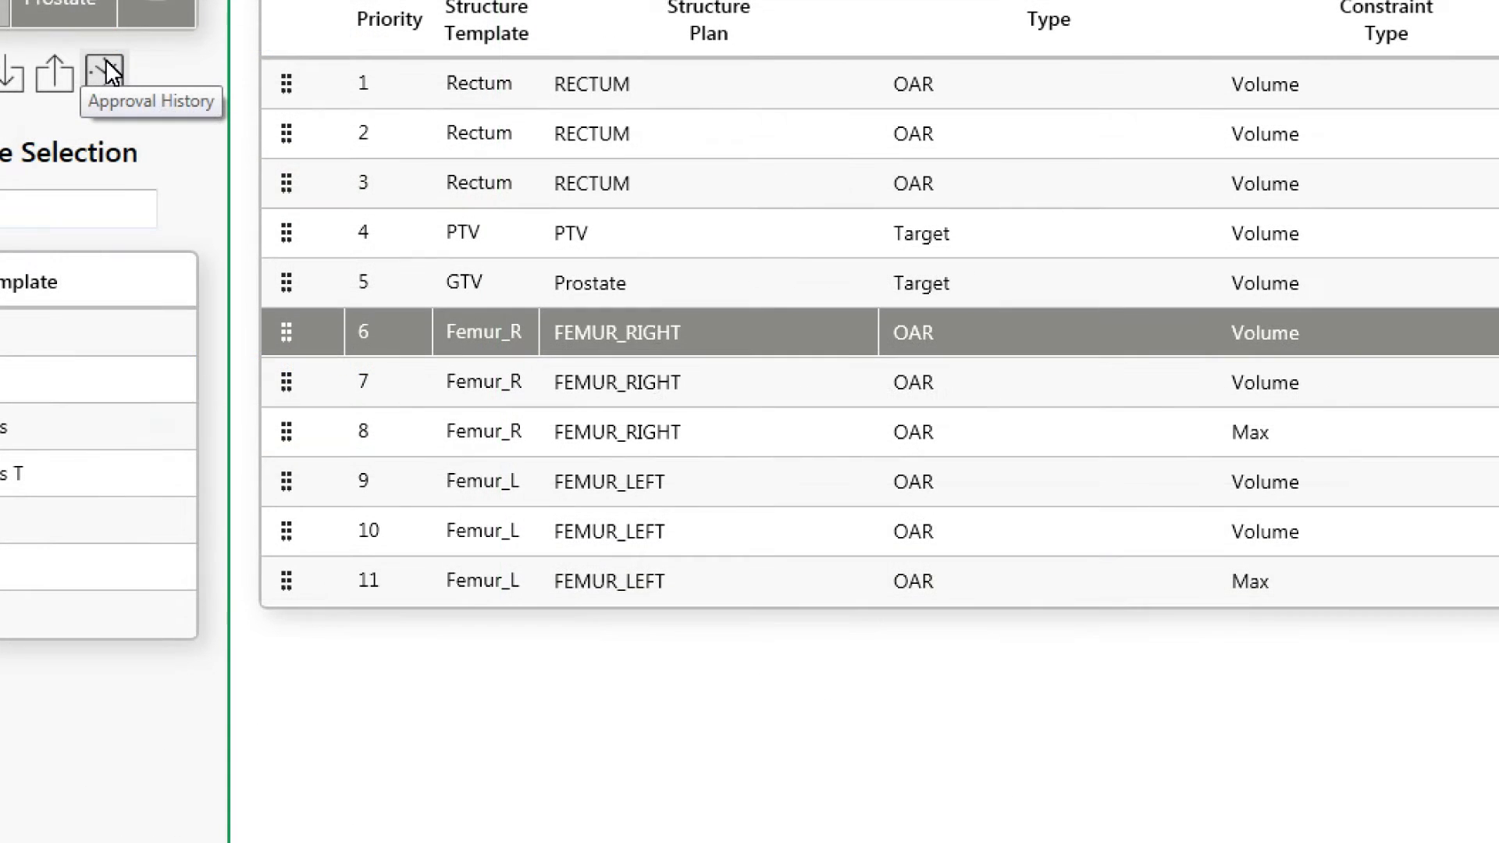
# View the approval history, then show the global Prostate template's 11 constraints at 8100 cGy
pyautogui.click(106, 71)
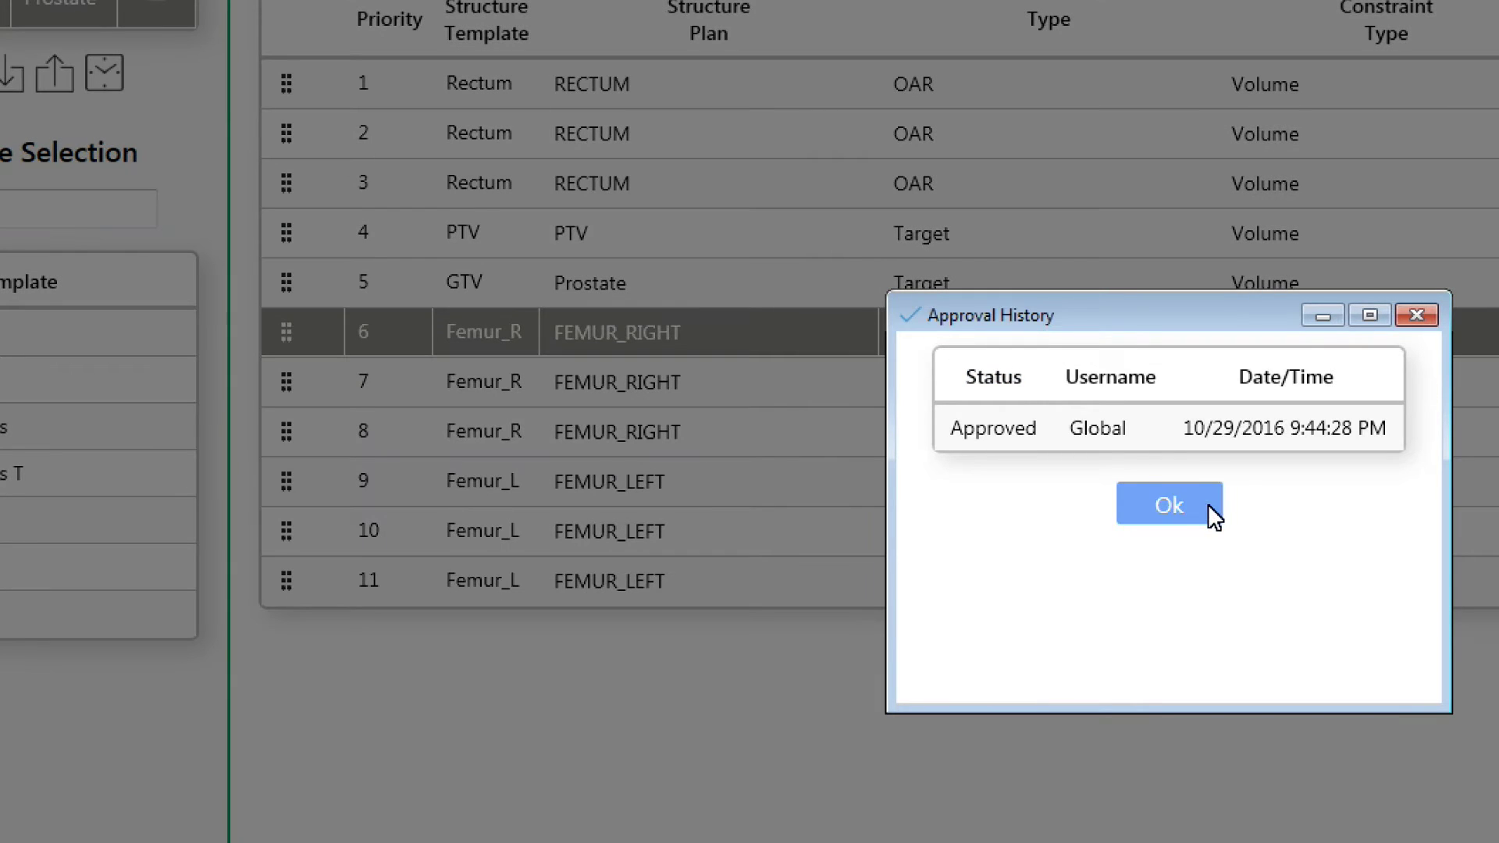
pyautogui.click(1187, 517)
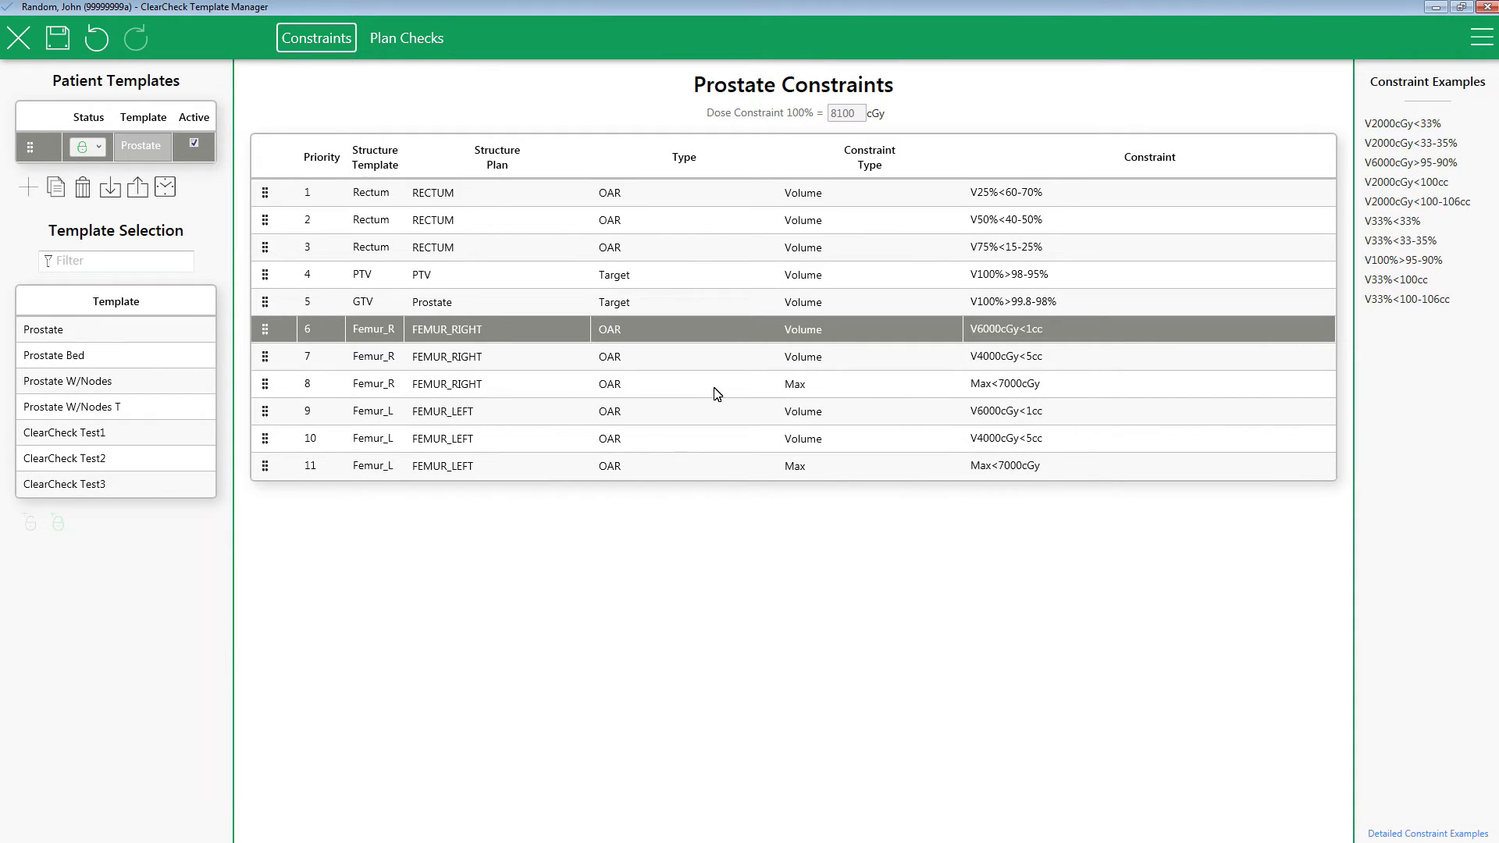
pyautogui.click(96, 337)
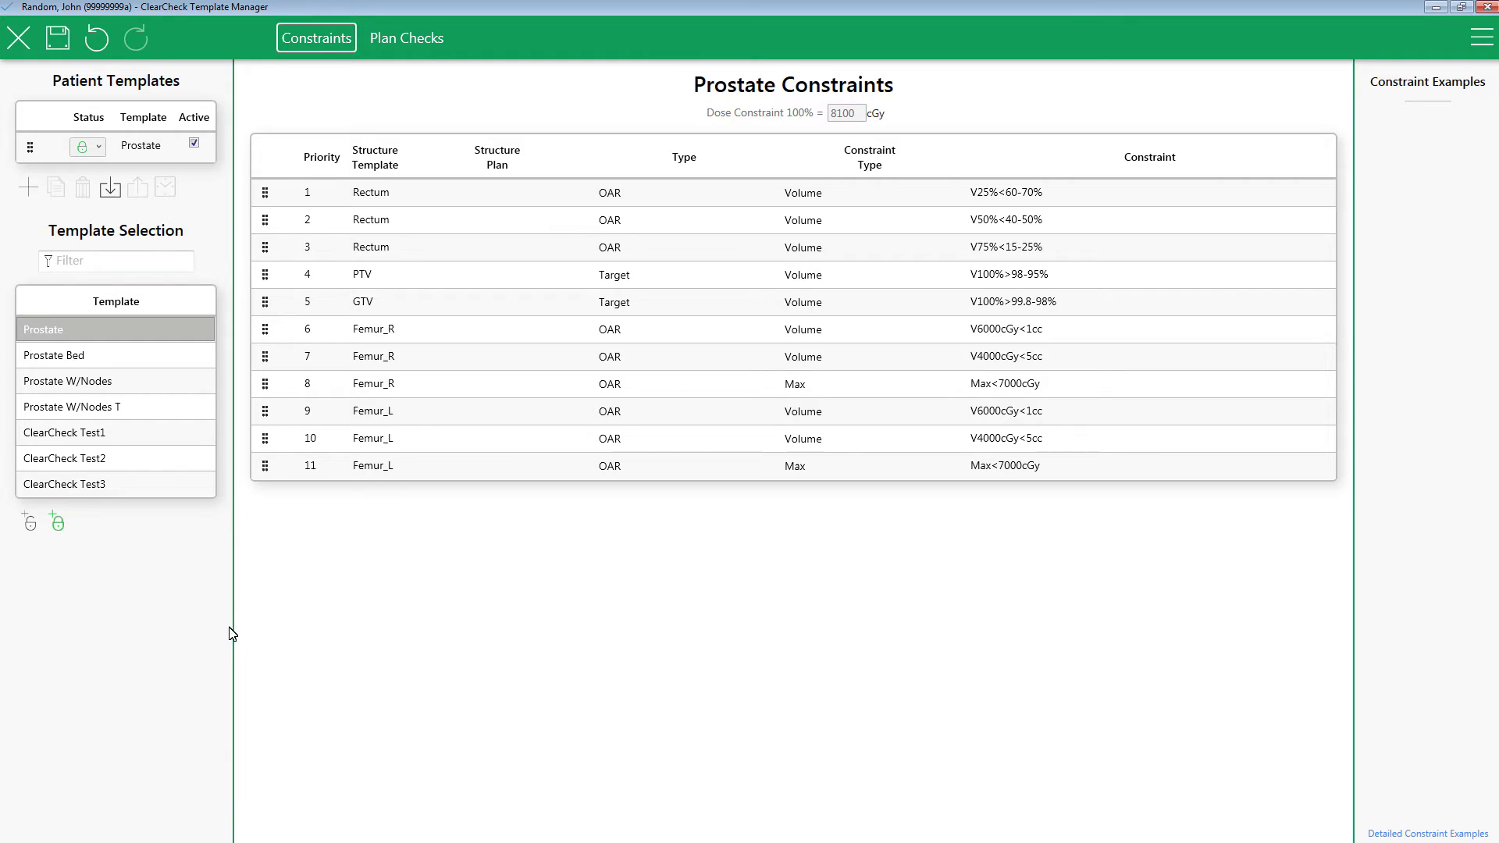
# Copy the patient Prostate template and rename the copy 'Prostate Planner'
pyautogui.click(146, 157)
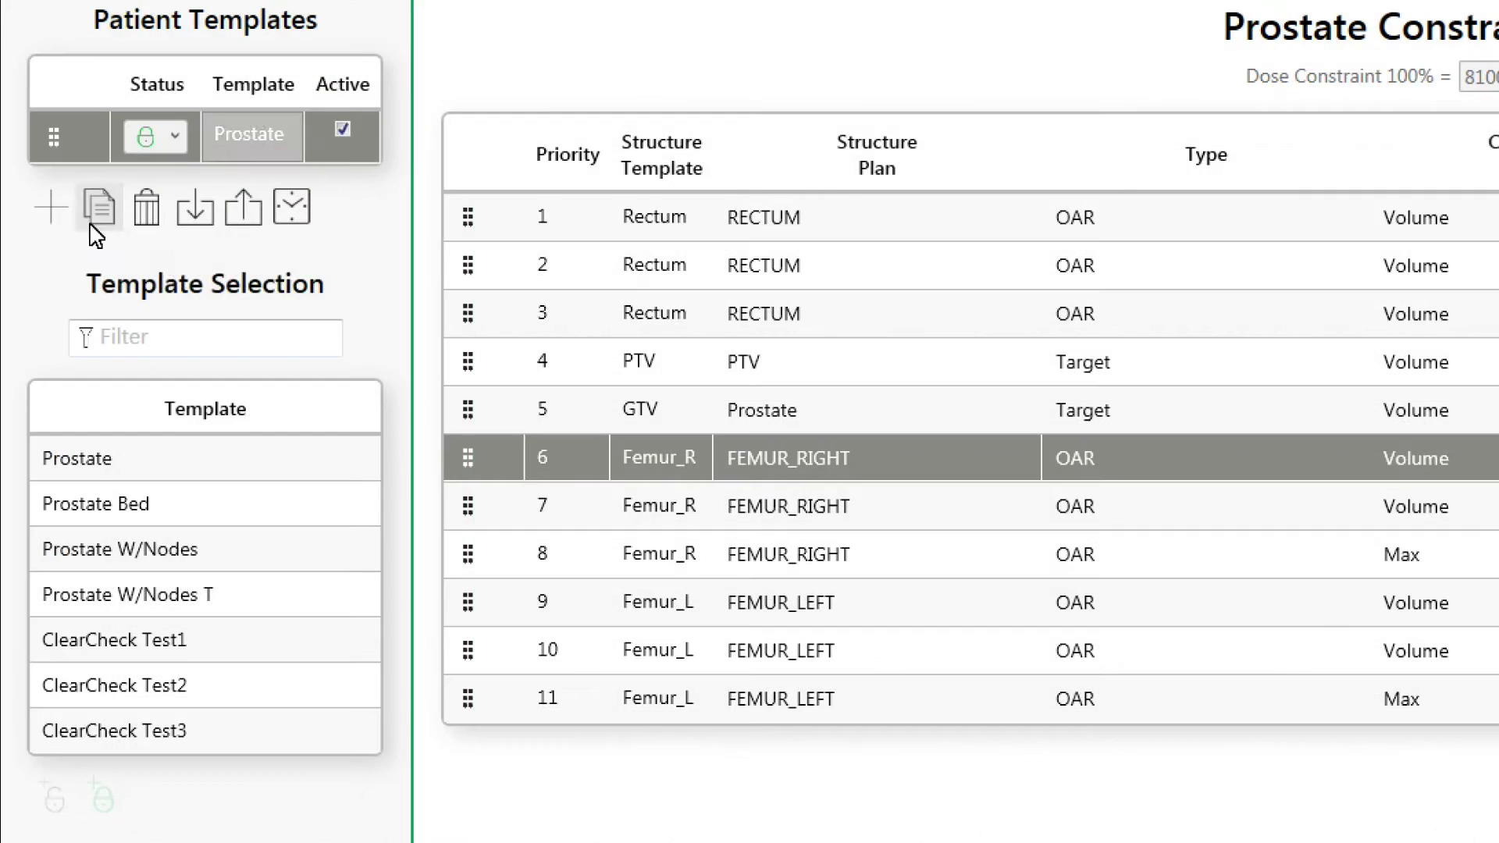
pyautogui.click(188, 236)
pyautogui.click(344, 220)
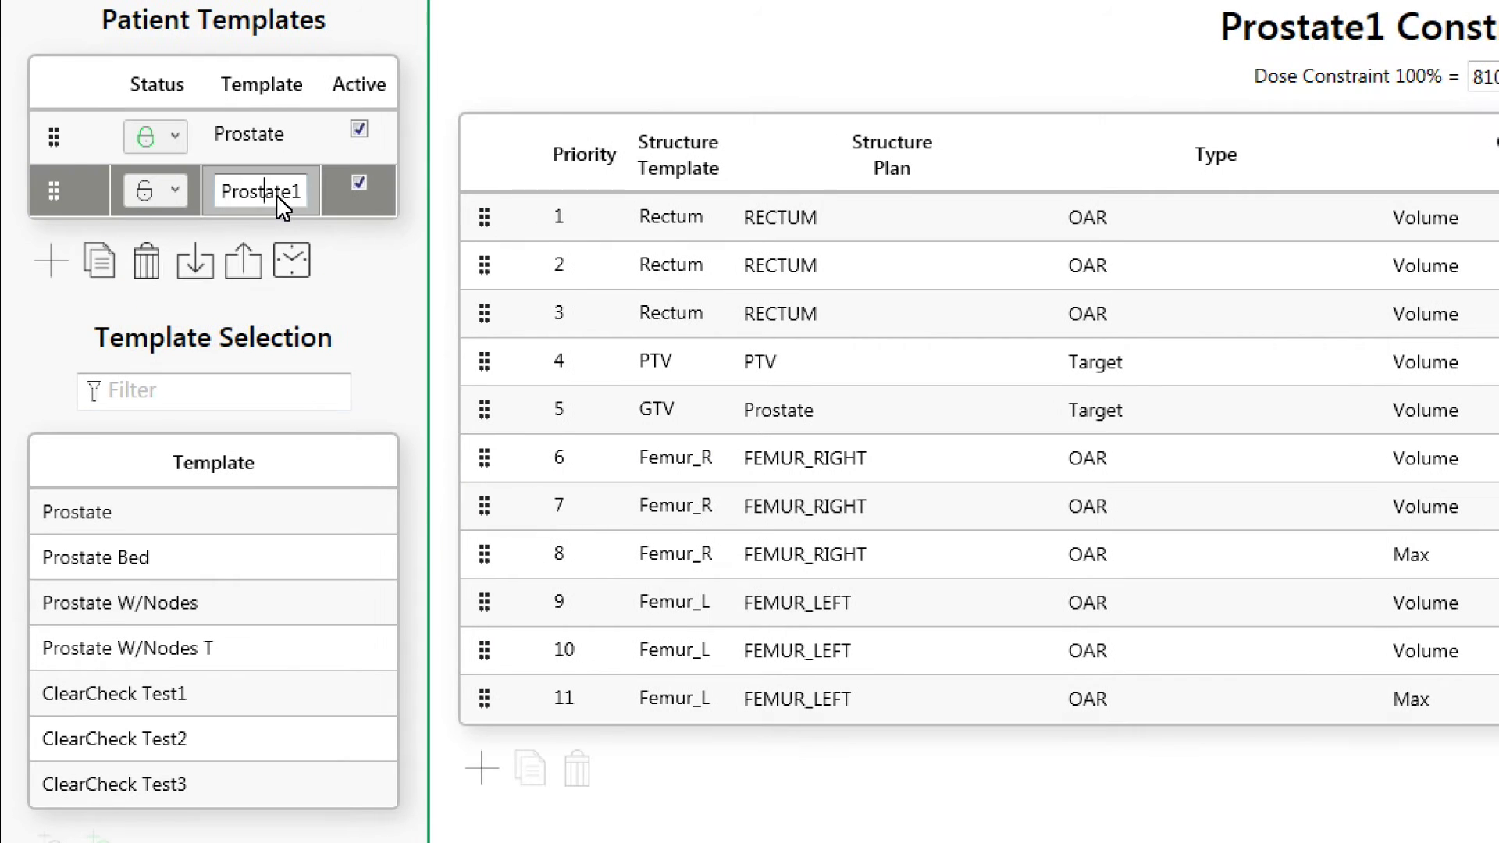
pyautogui.click(301, 195)
pyautogui.press('BackSpace')
pyautogui.write('Planner')
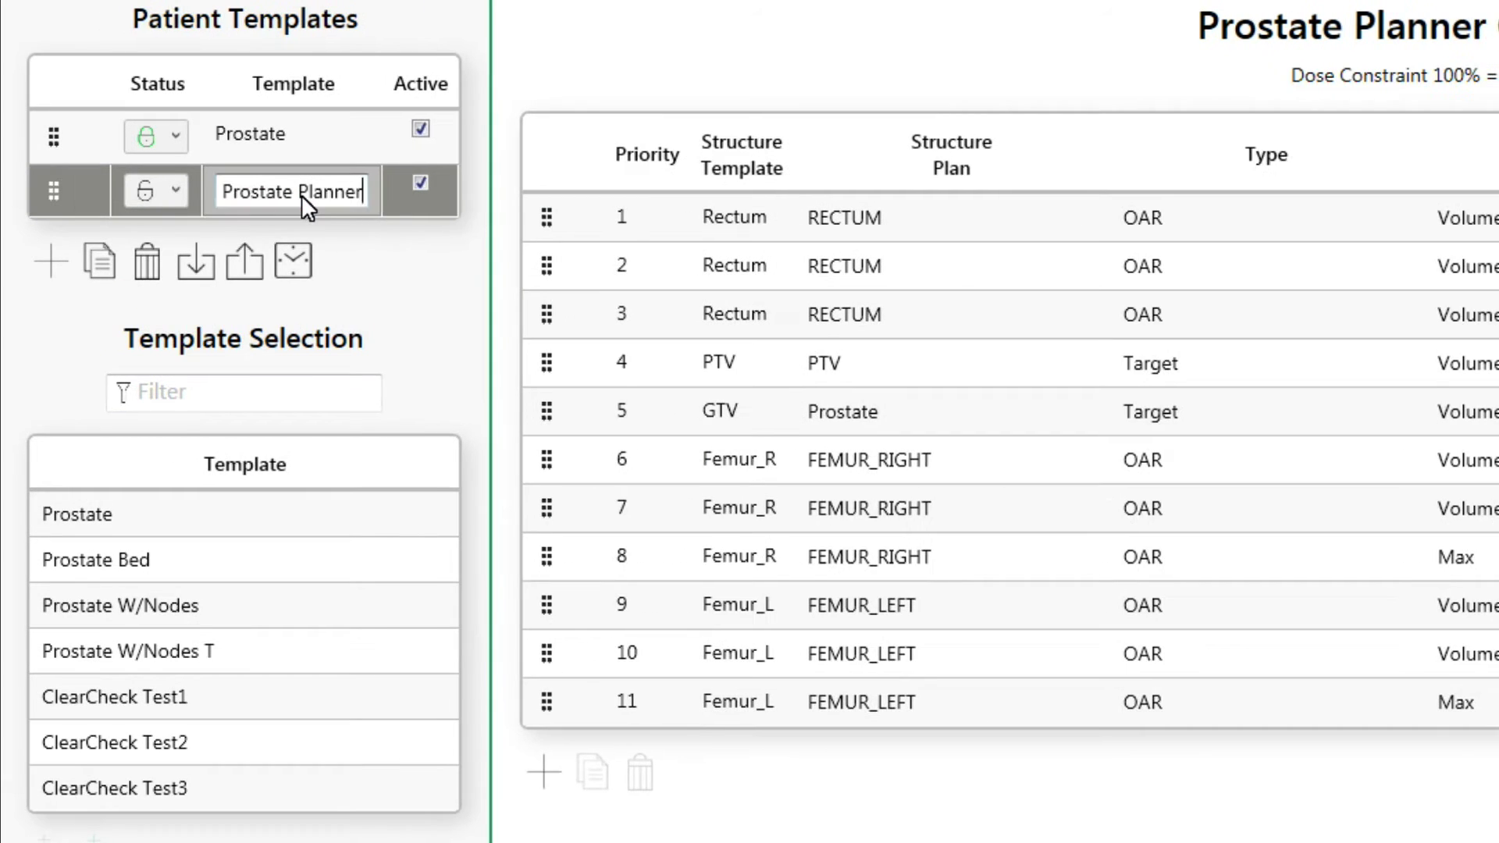
pyautogui.press('Return')
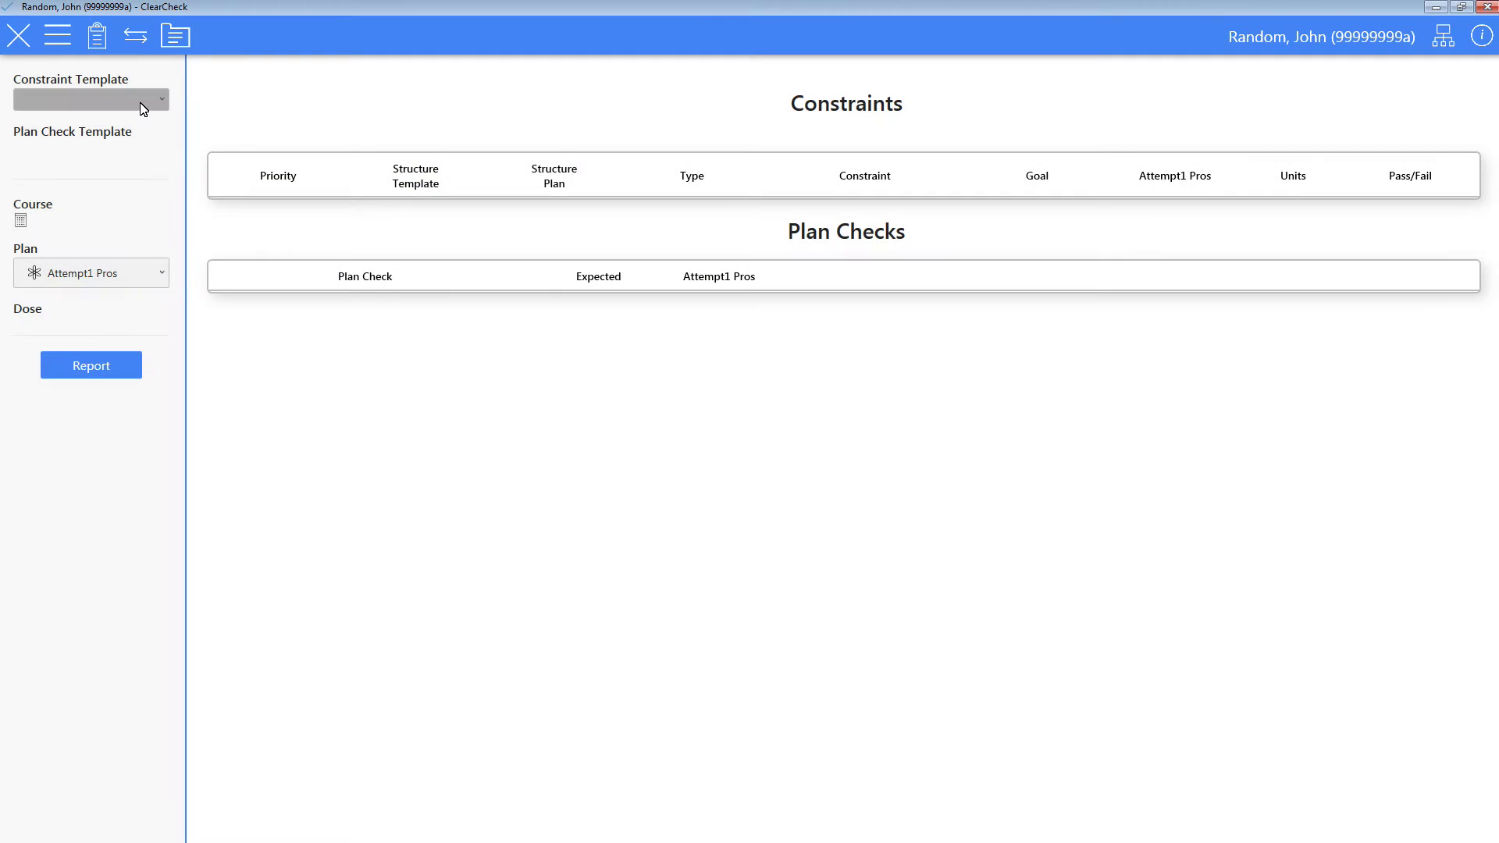
# Apply the Prostate, then Prostate Planner, constraint templates to Attempt1 Pros, then open the Template Manager
pyautogui.click(142, 105)
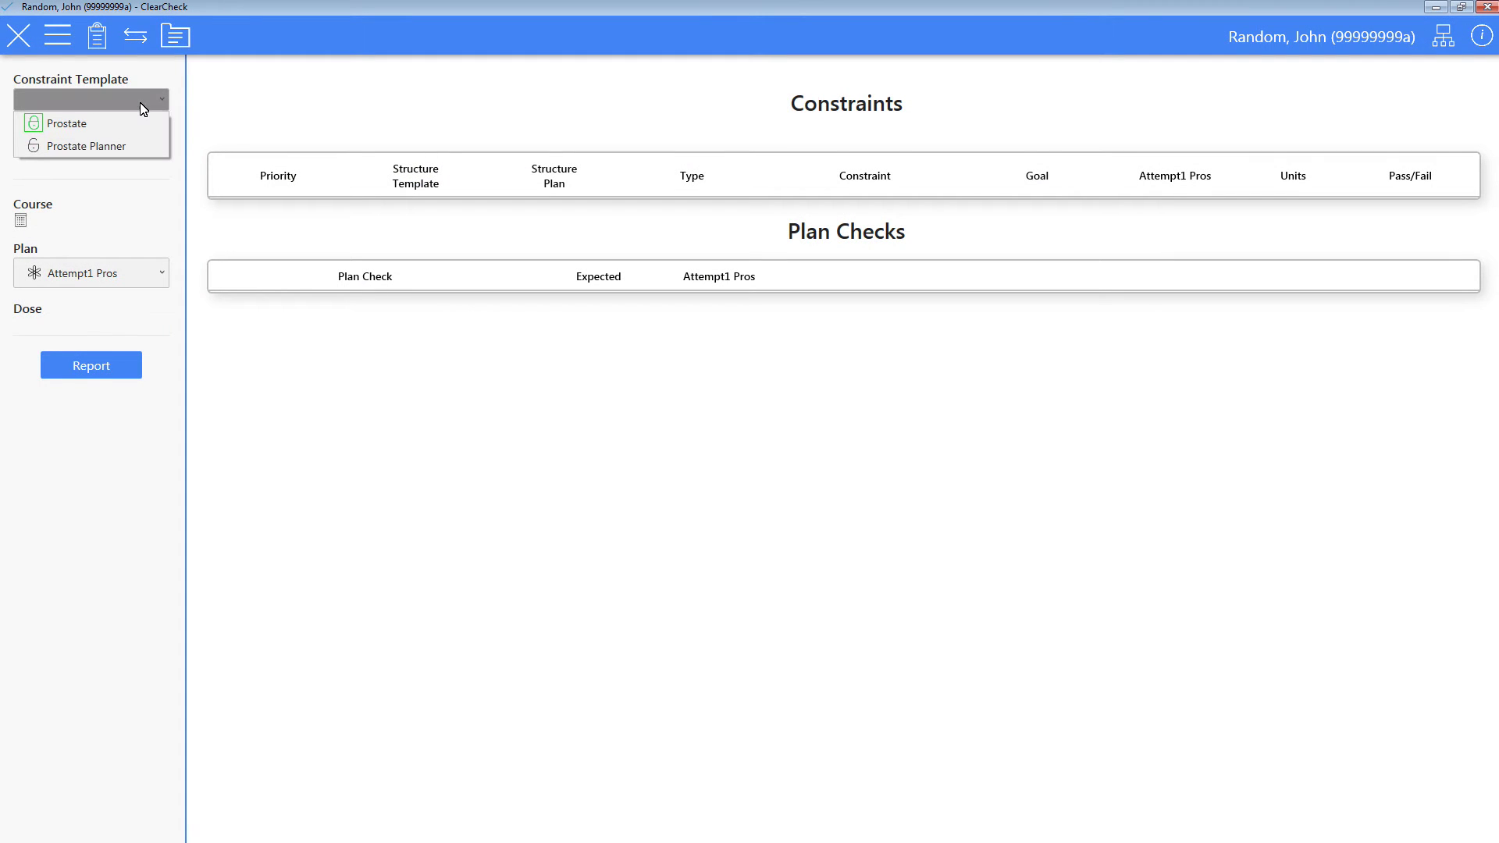
pyautogui.click(112, 129)
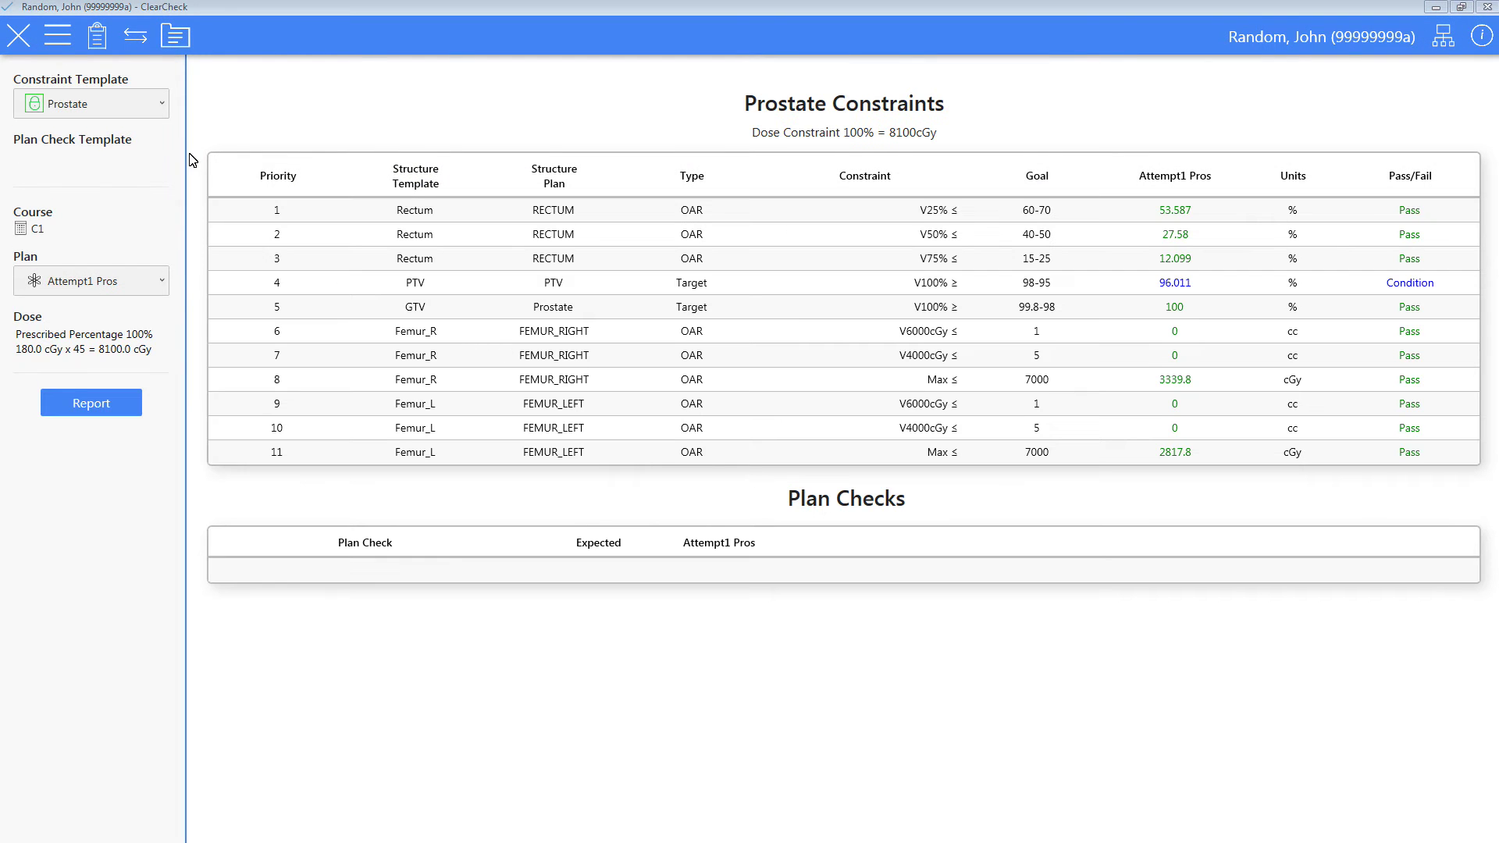
pyautogui.click(106, 94)
pyautogui.click(83, 156)
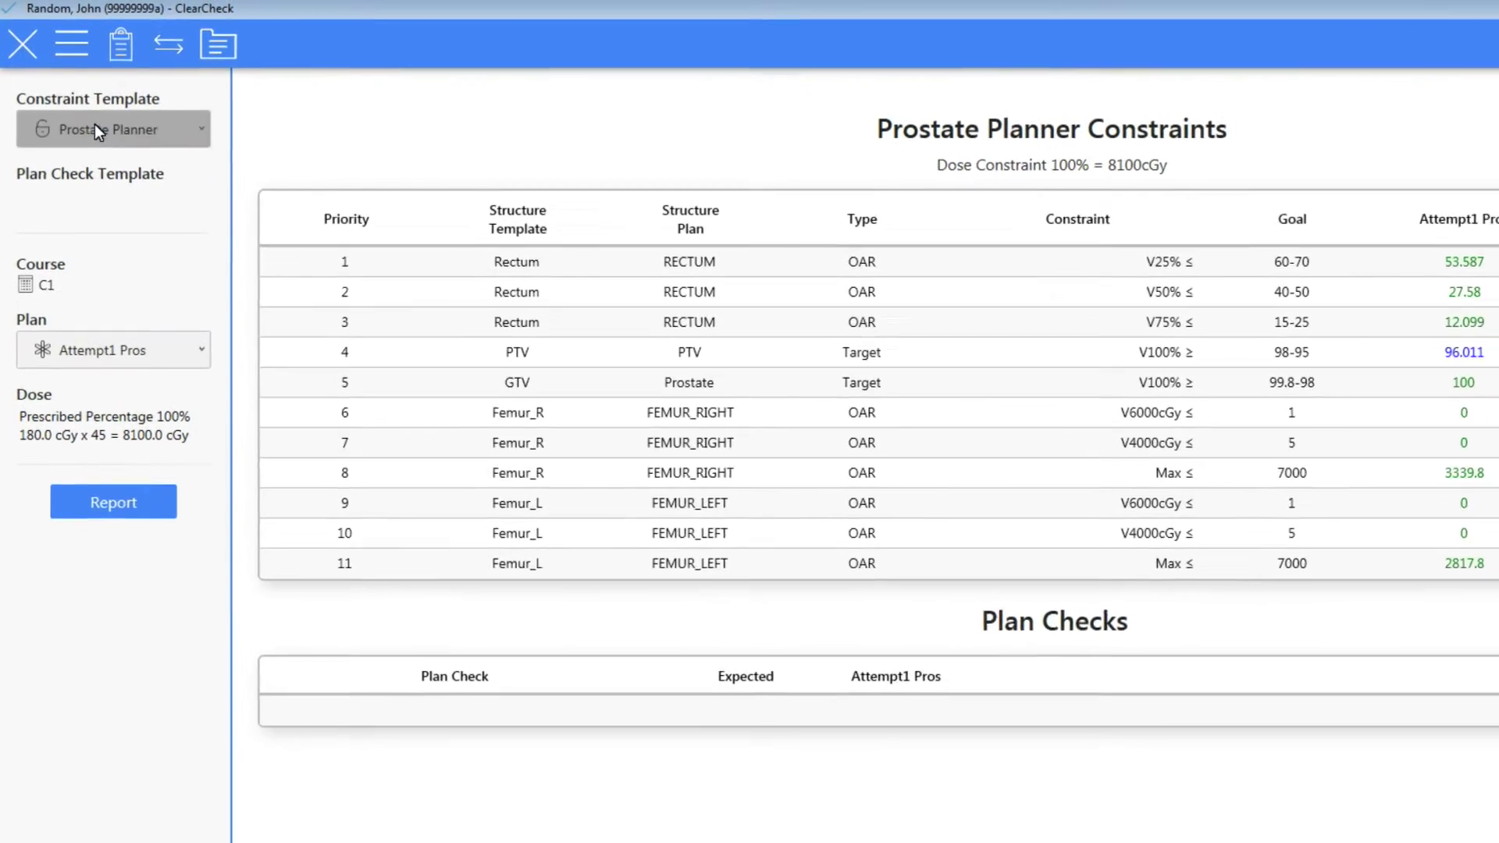
pyautogui.click(75, 100)
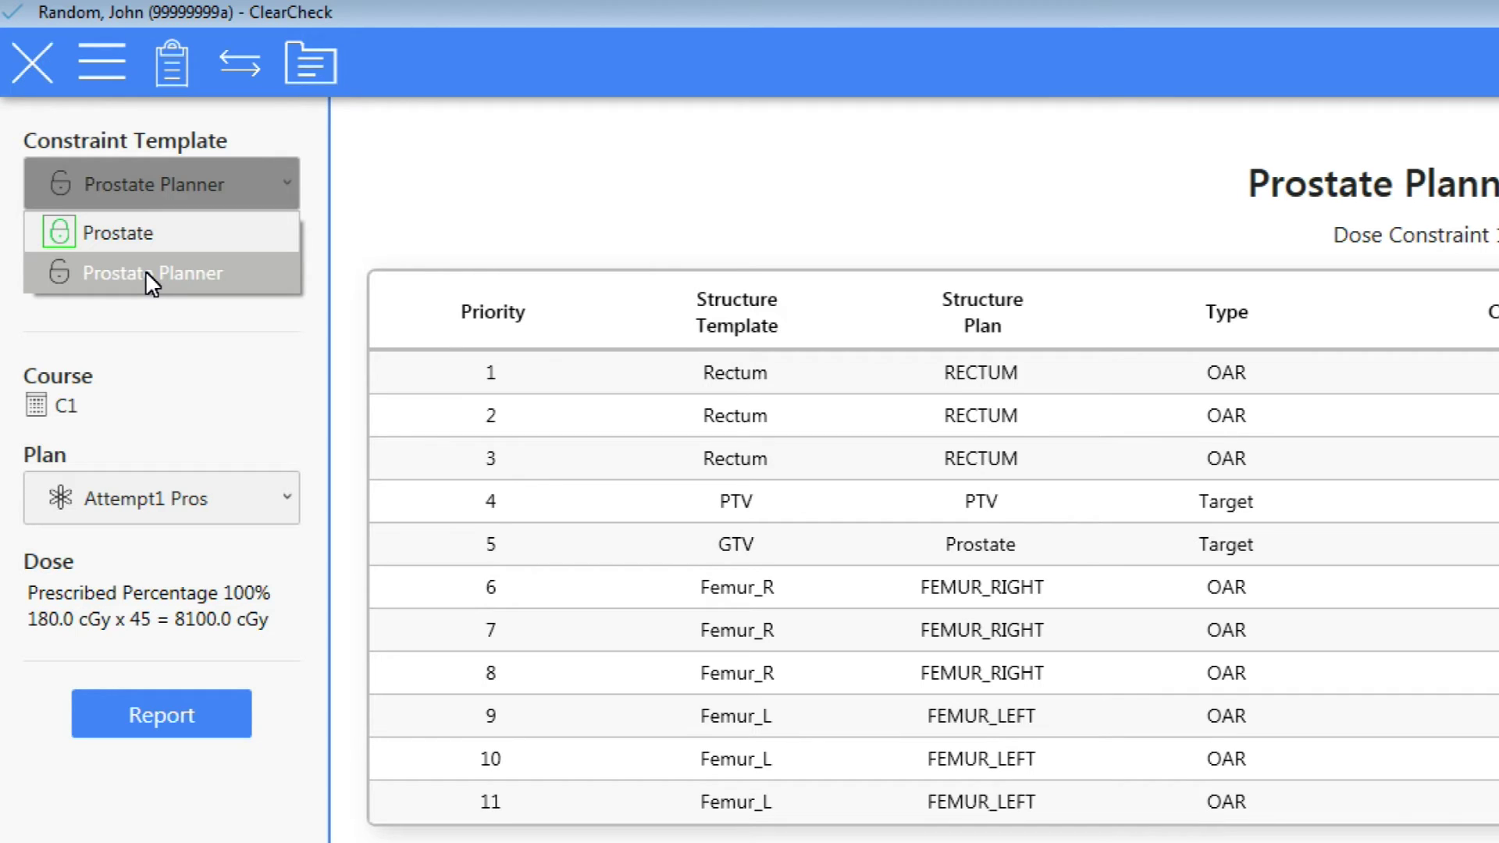
pyautogui.click(225, 410)
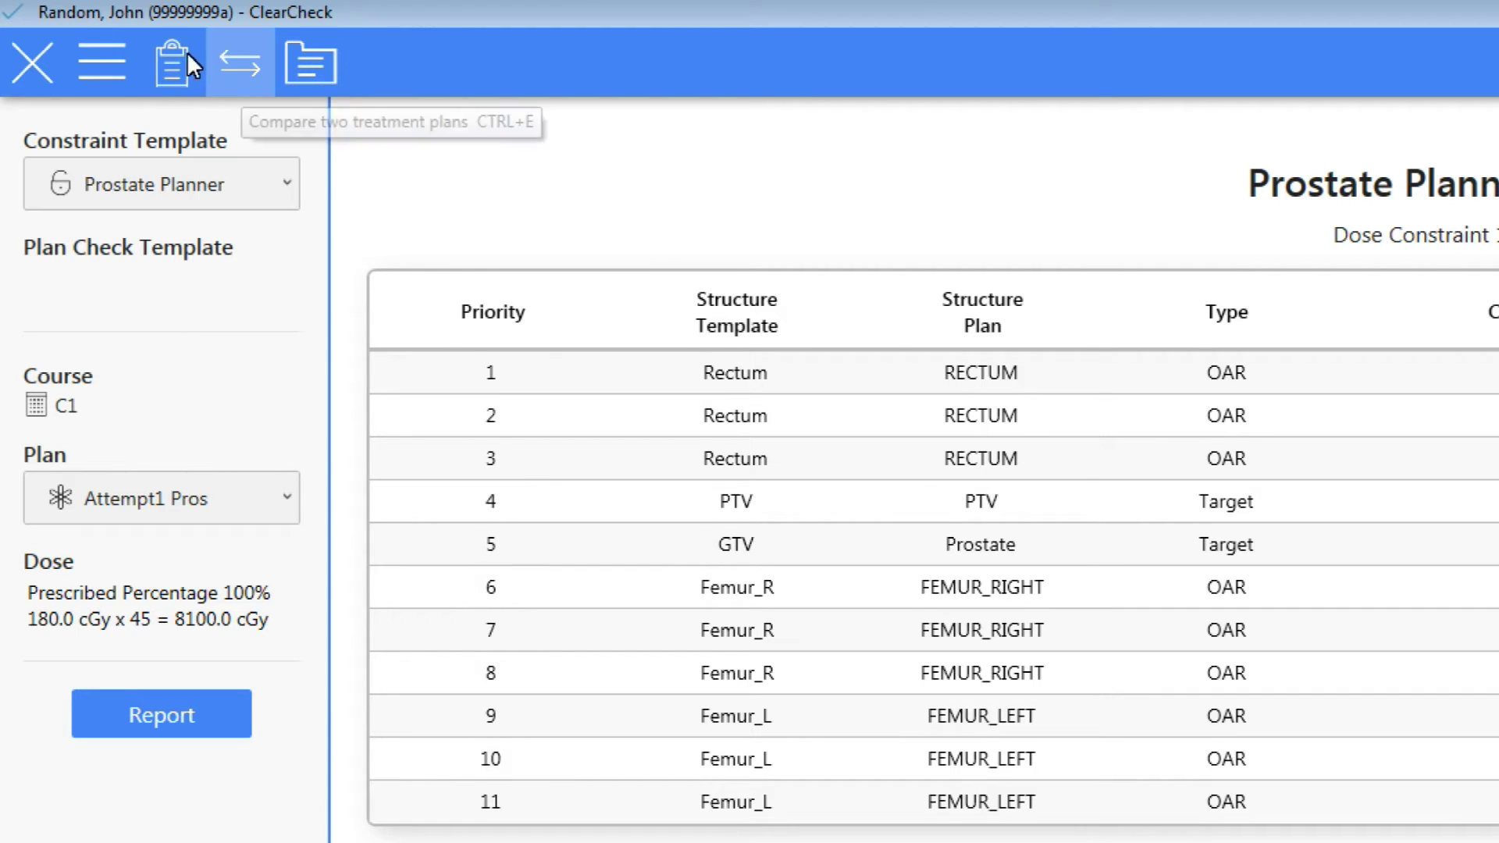
pyautogui.click(288, 66)
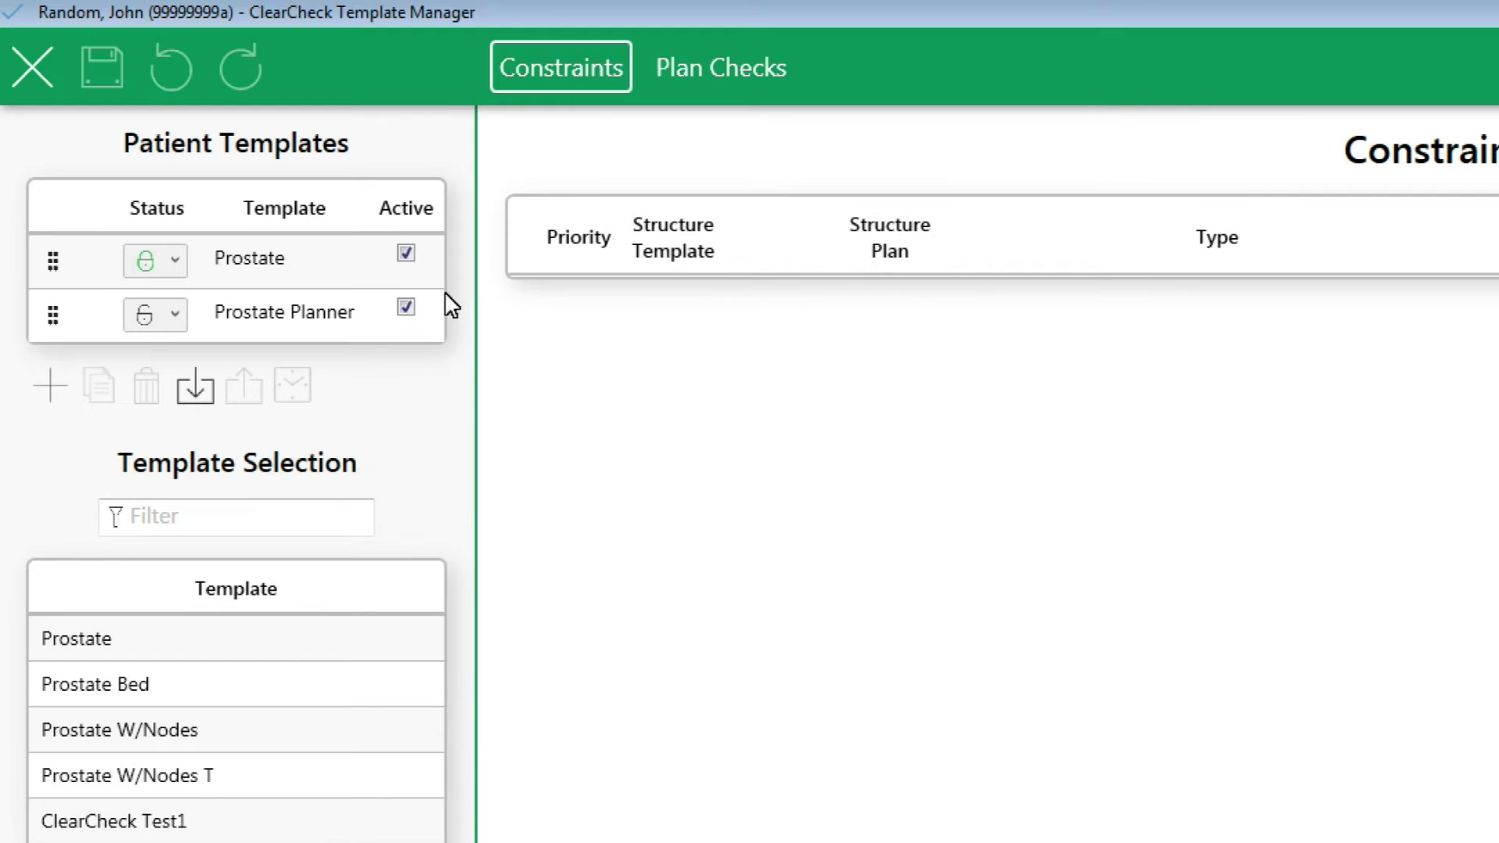
# Deactivate and save the Prostate template, leaving Prostate Planner as the available template
pyautogui.click(405, 255)
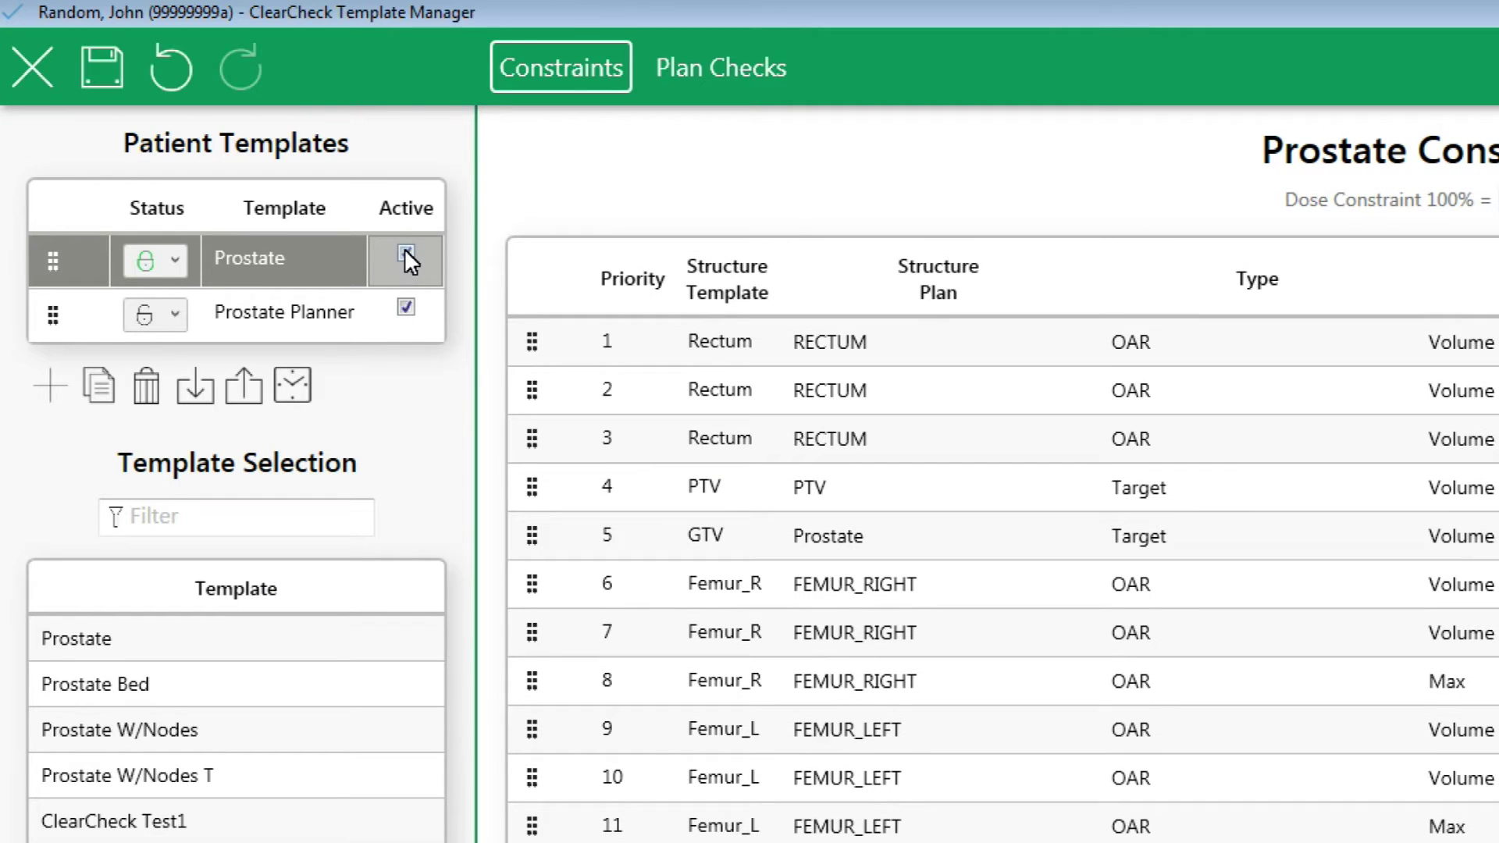
pyautogui.click(113, 62)
pyautogui.click(38, 57)
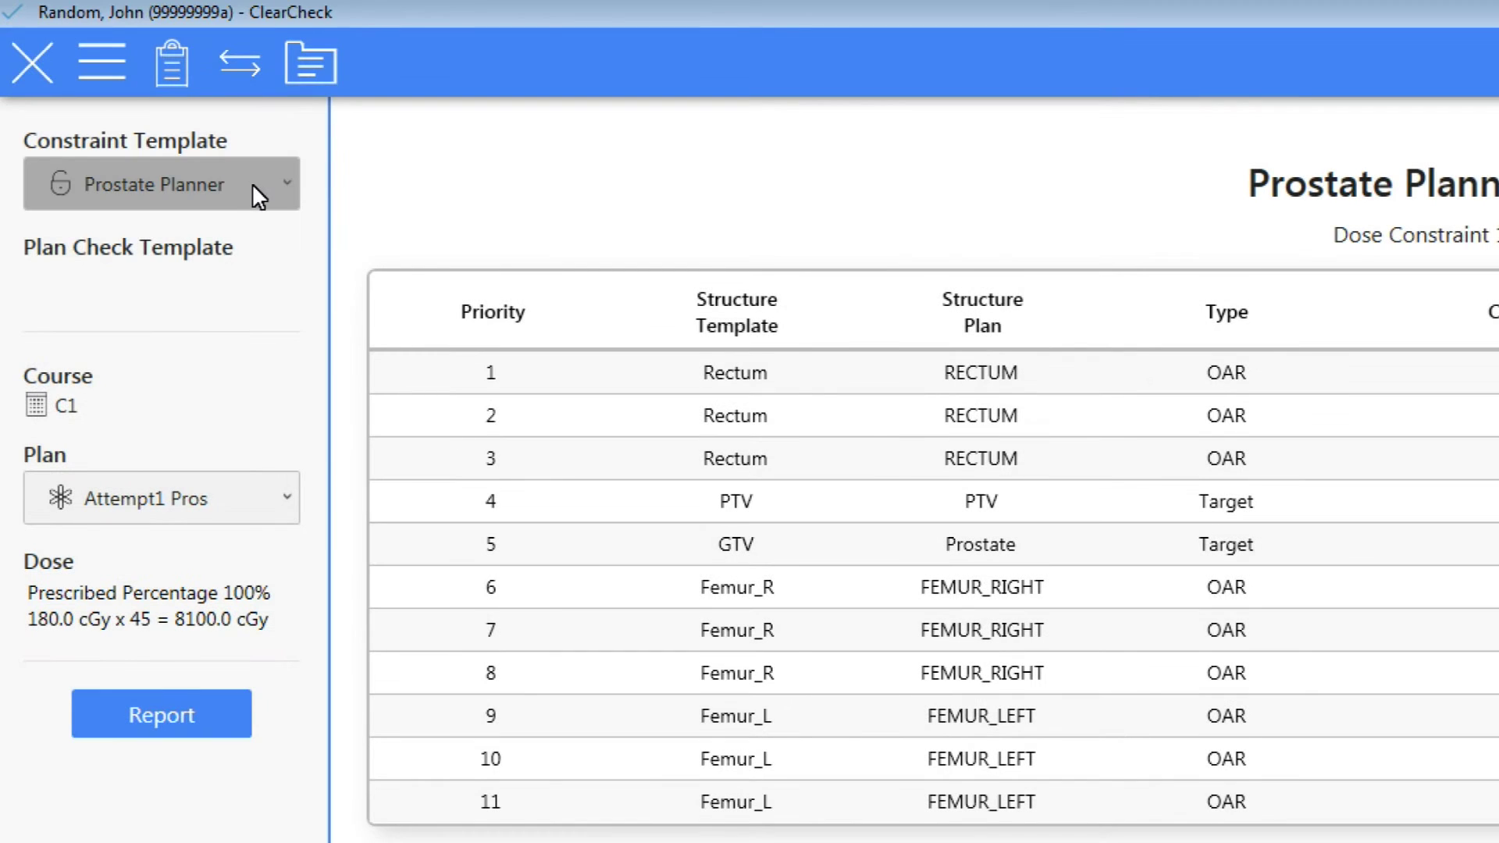
pyautogui.click(259, 197)
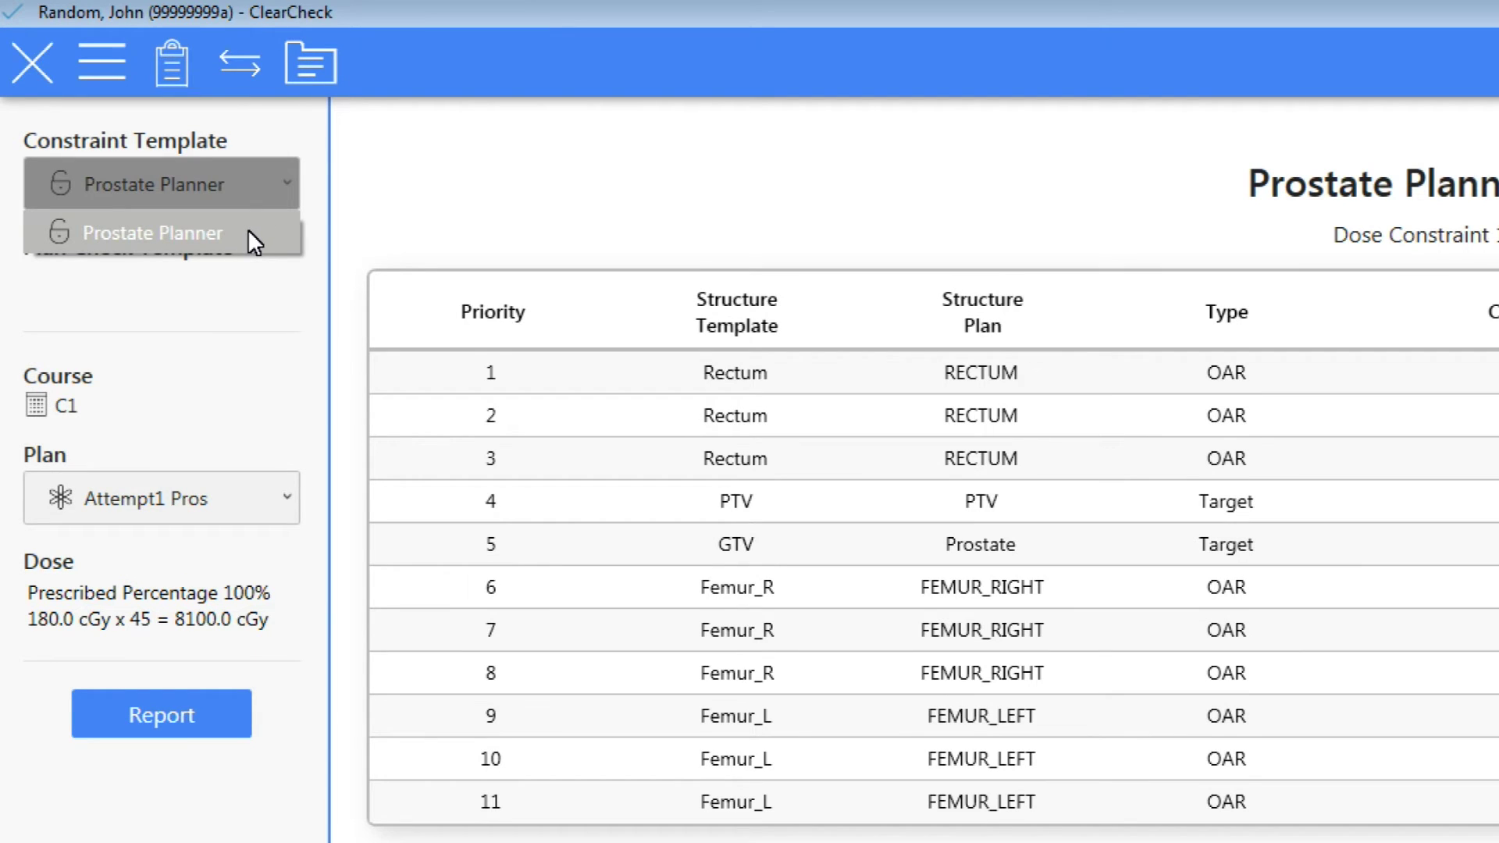
pyautogui.click(250, 211)
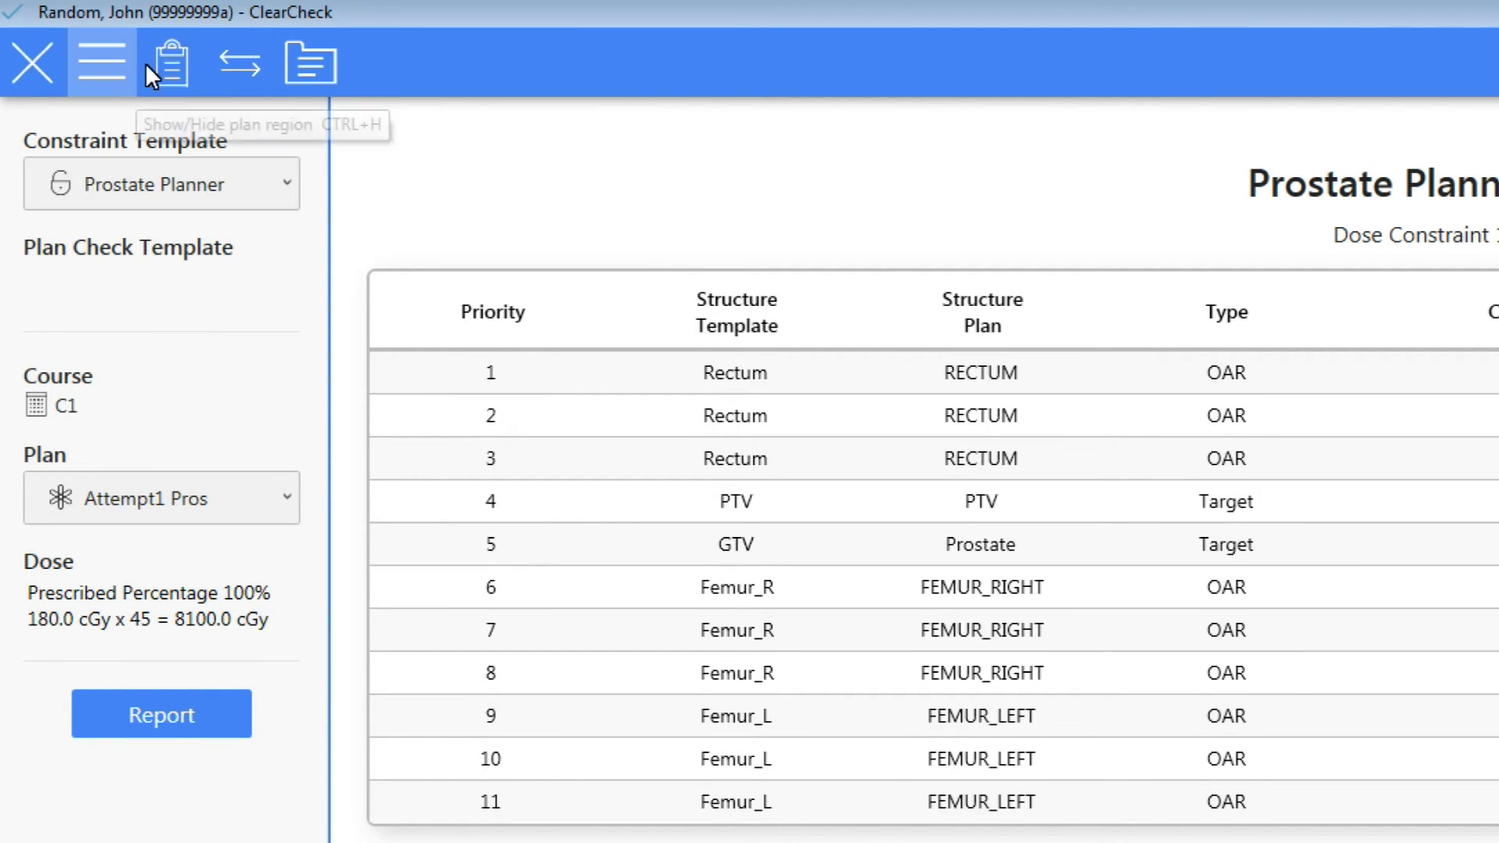
pyautogui.click(303, 63)
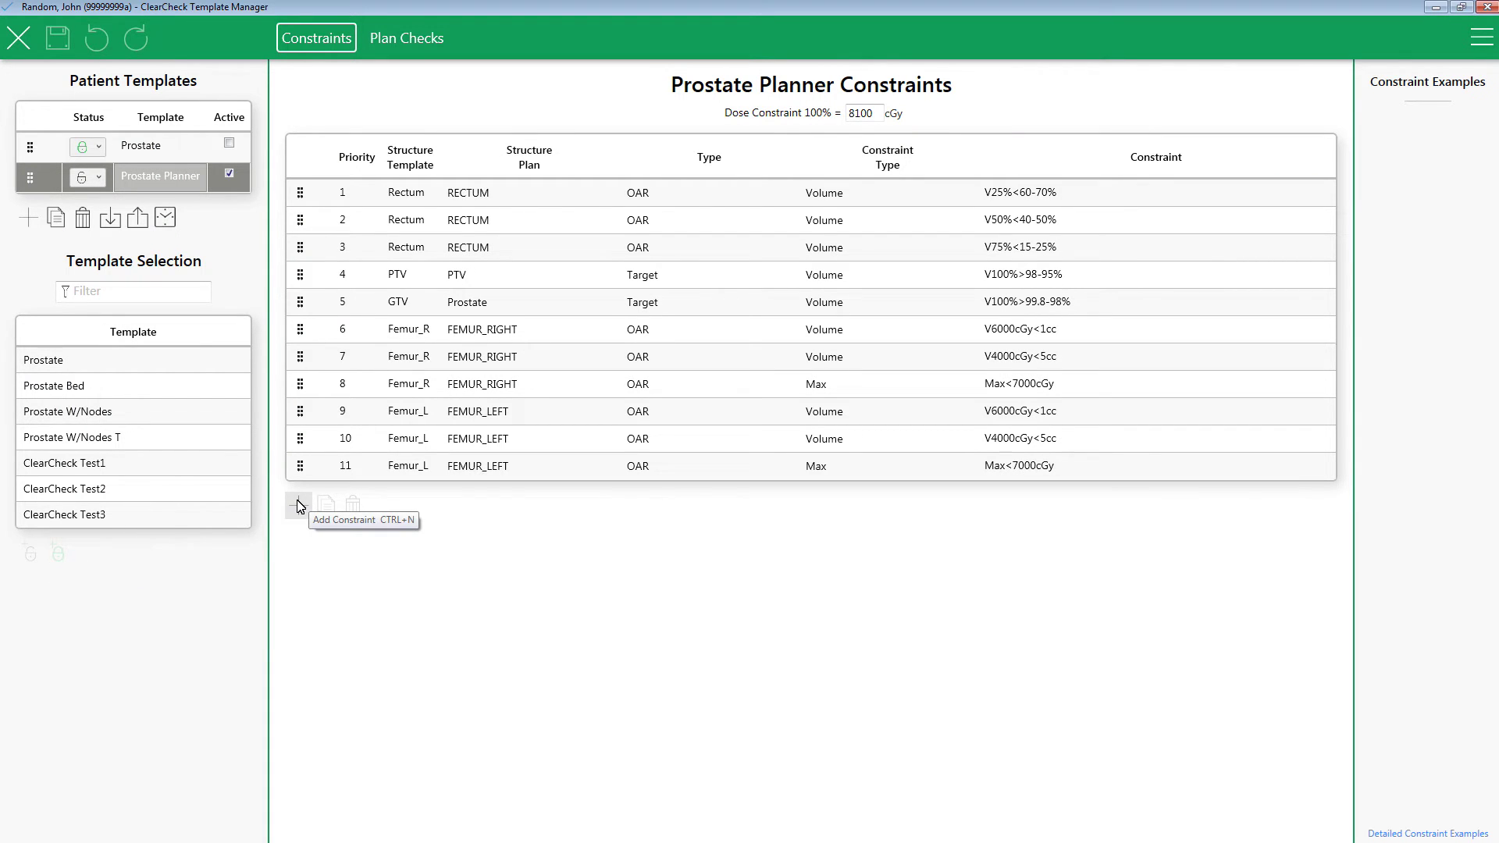
# Add constraint row 12: Bladder matched to BLADDER, structure type OAR, constraint type Volume
pyautogui.click(298, 505)
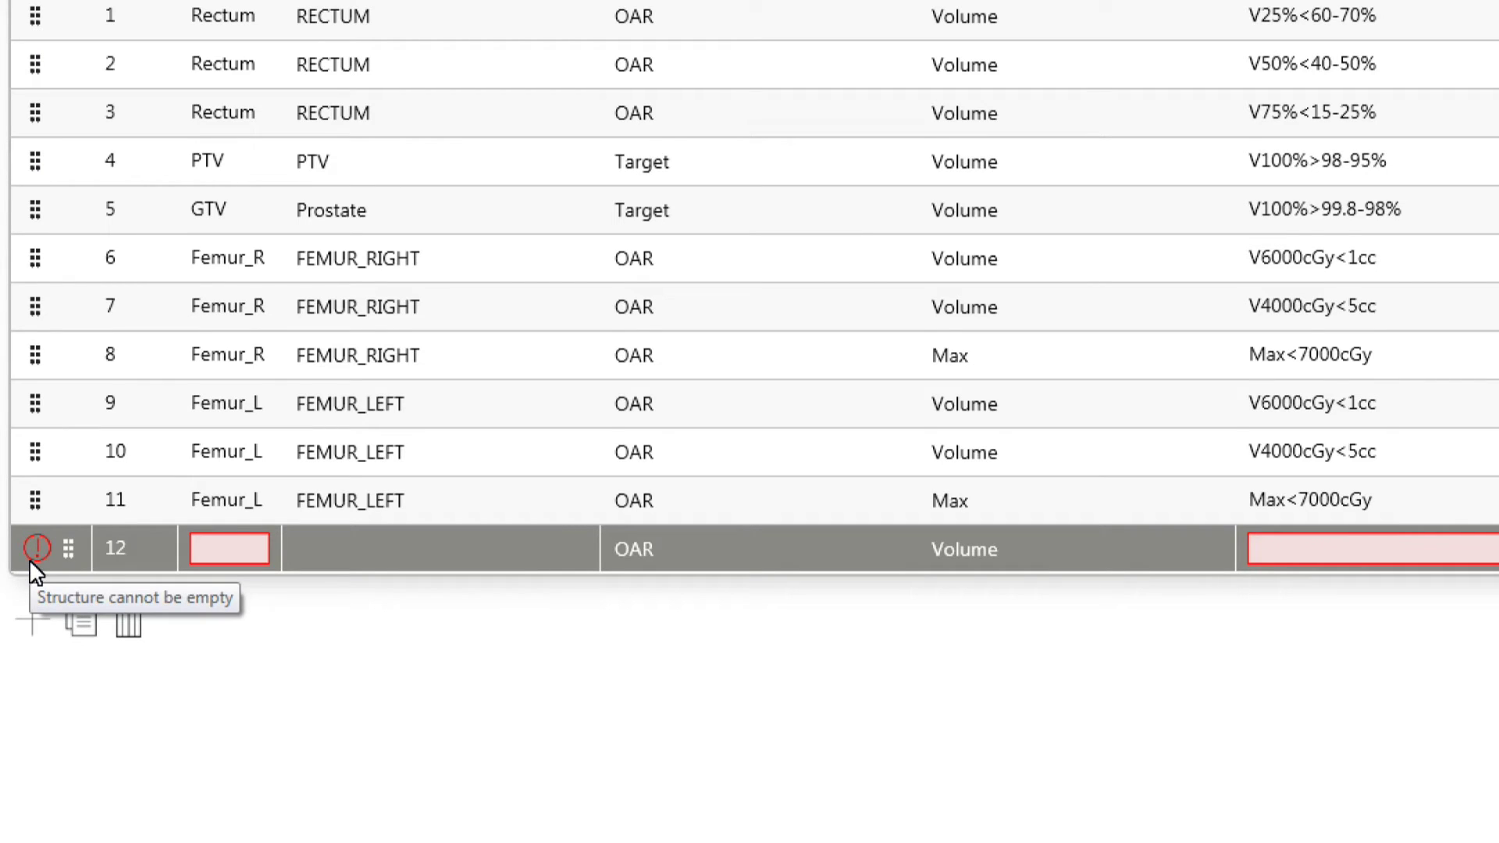
pyautogui.click(229, 554)
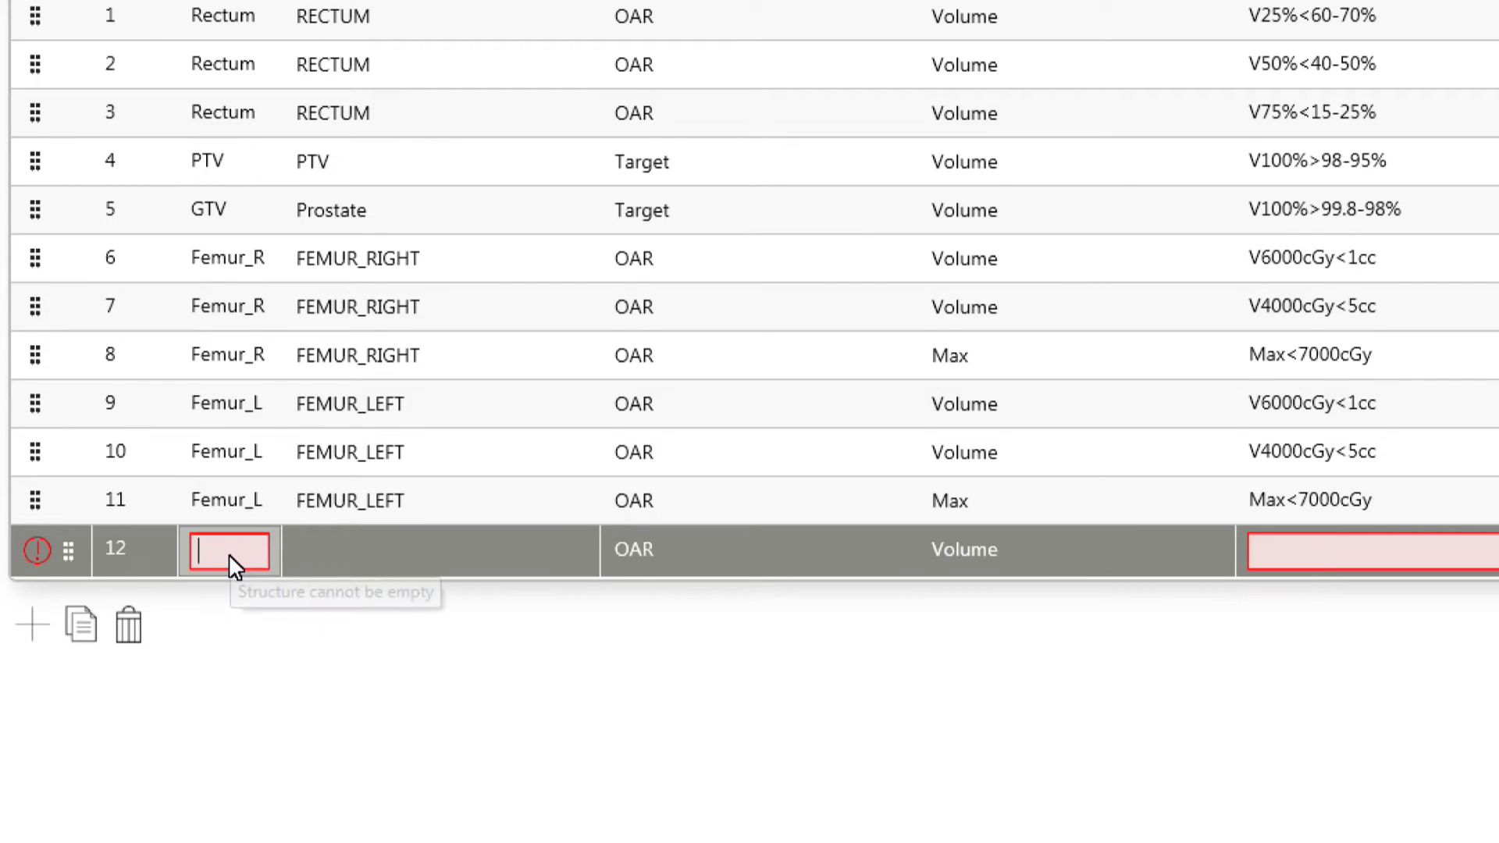
pyautogui.write('Bladder')
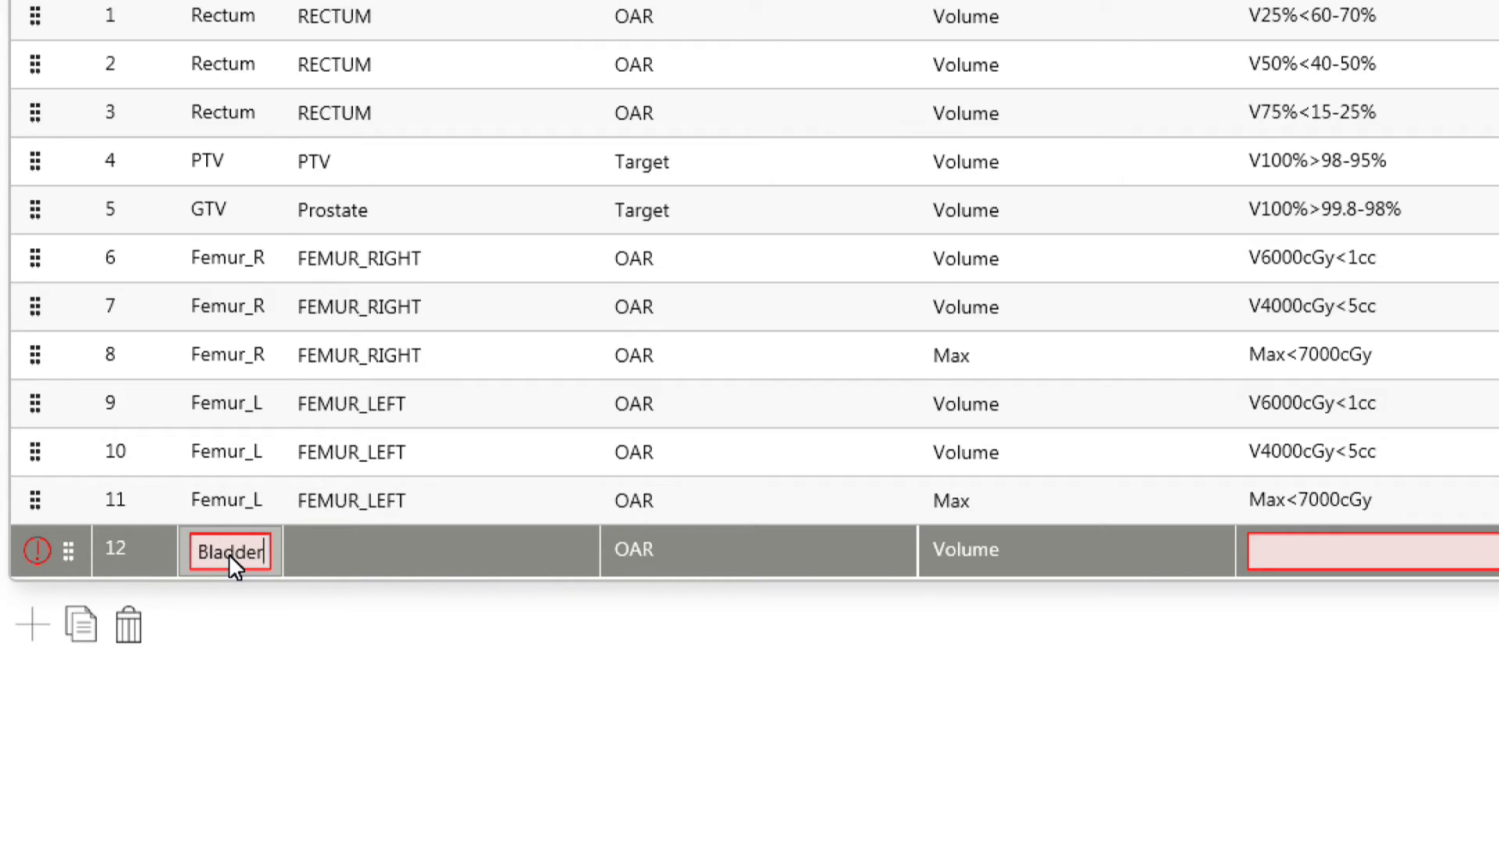
pyautogui.click(359, 559)
pyautogui.click(359, 559)
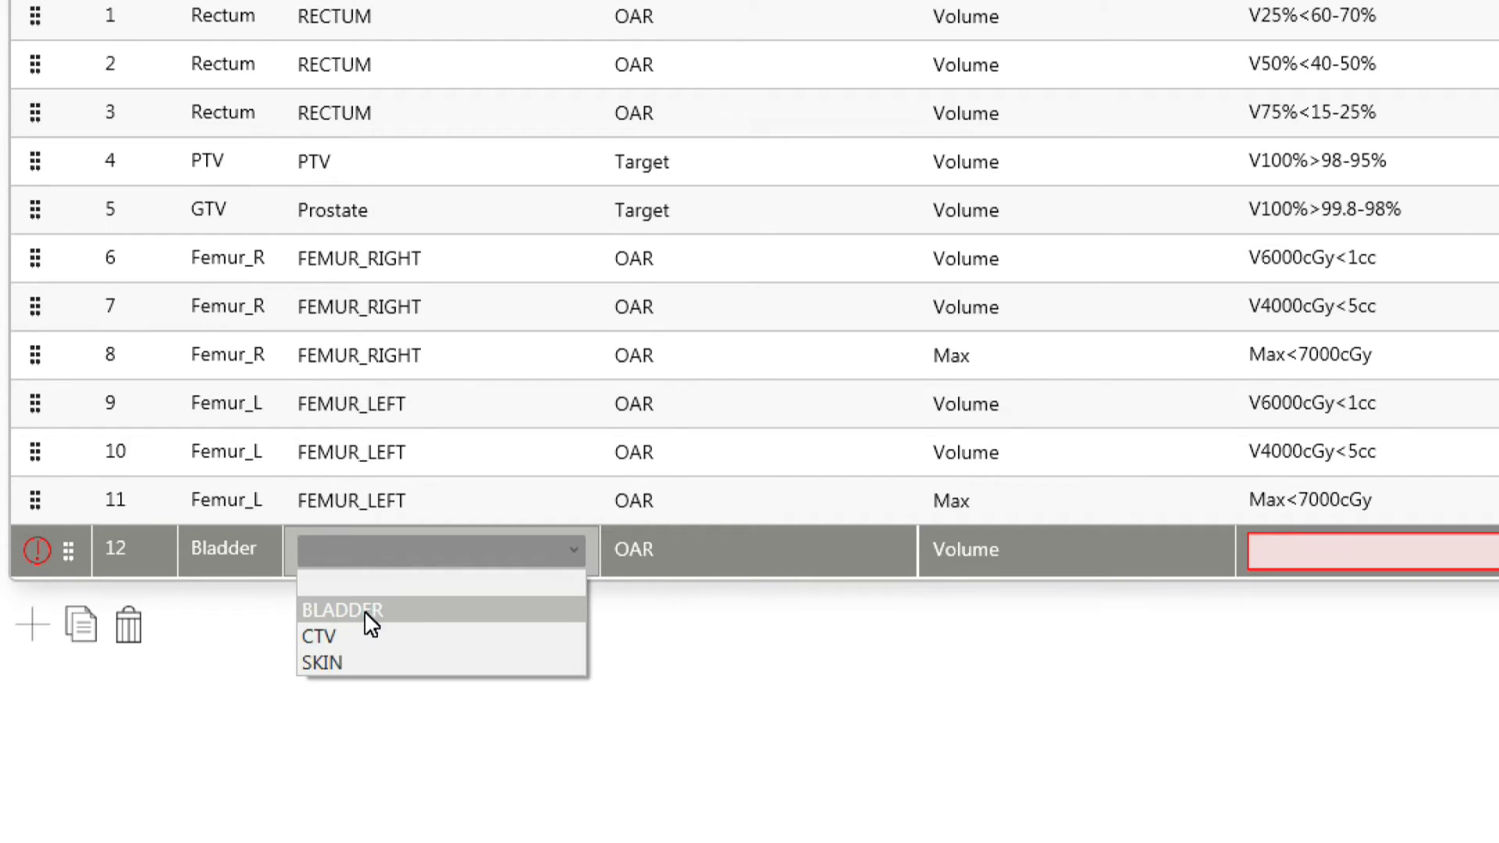
pyautogui.click(371, 624)
pyautogui.click(676, 547)
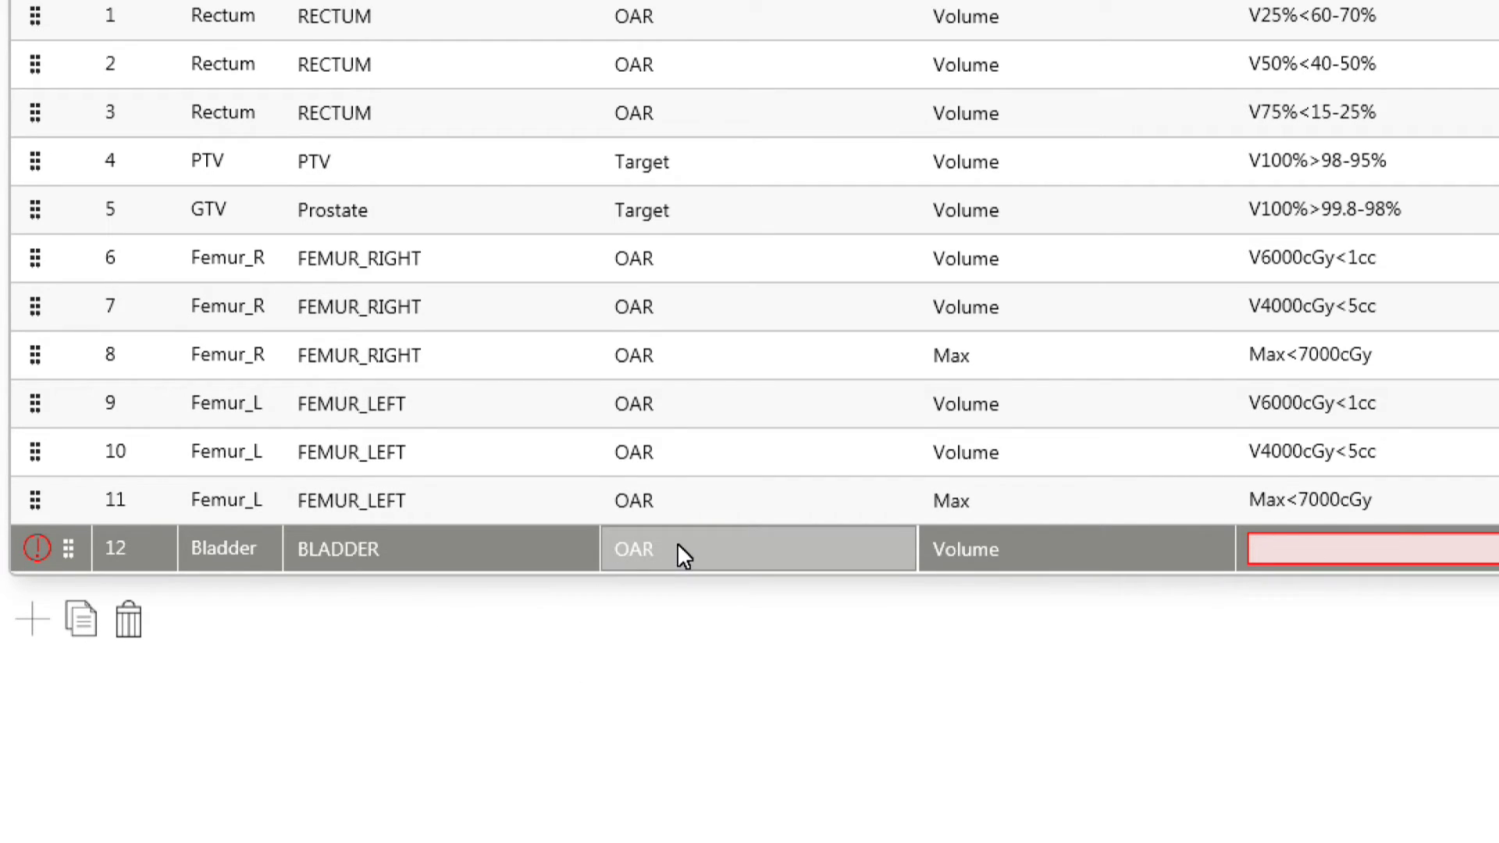
pyautogui.click(677, 546)
pyautogui.click(1006, 548)
pyautogui.click(1005, 548)
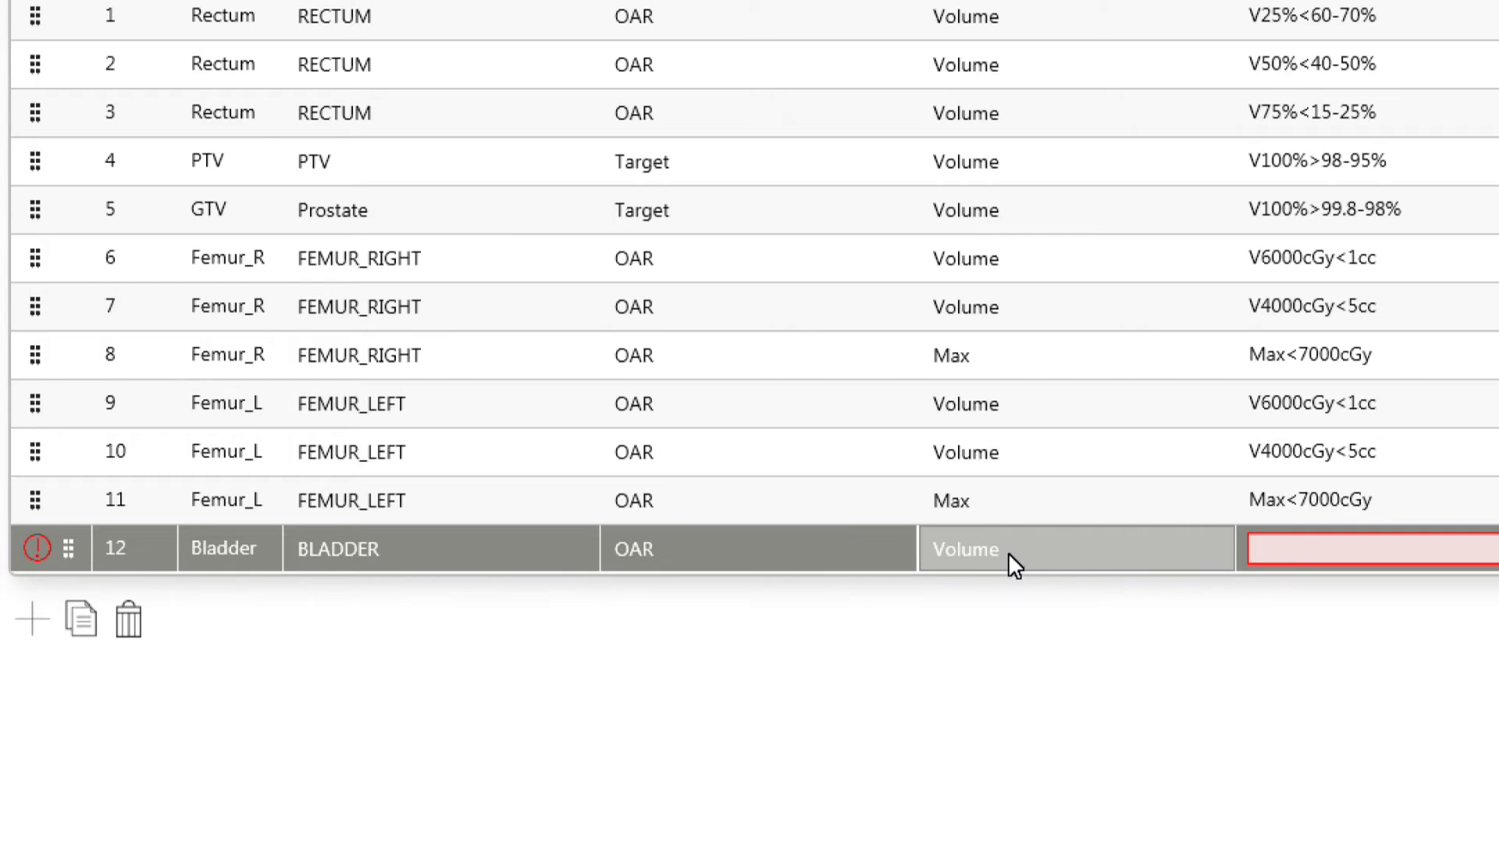
pyautogui.click(1004, 586)
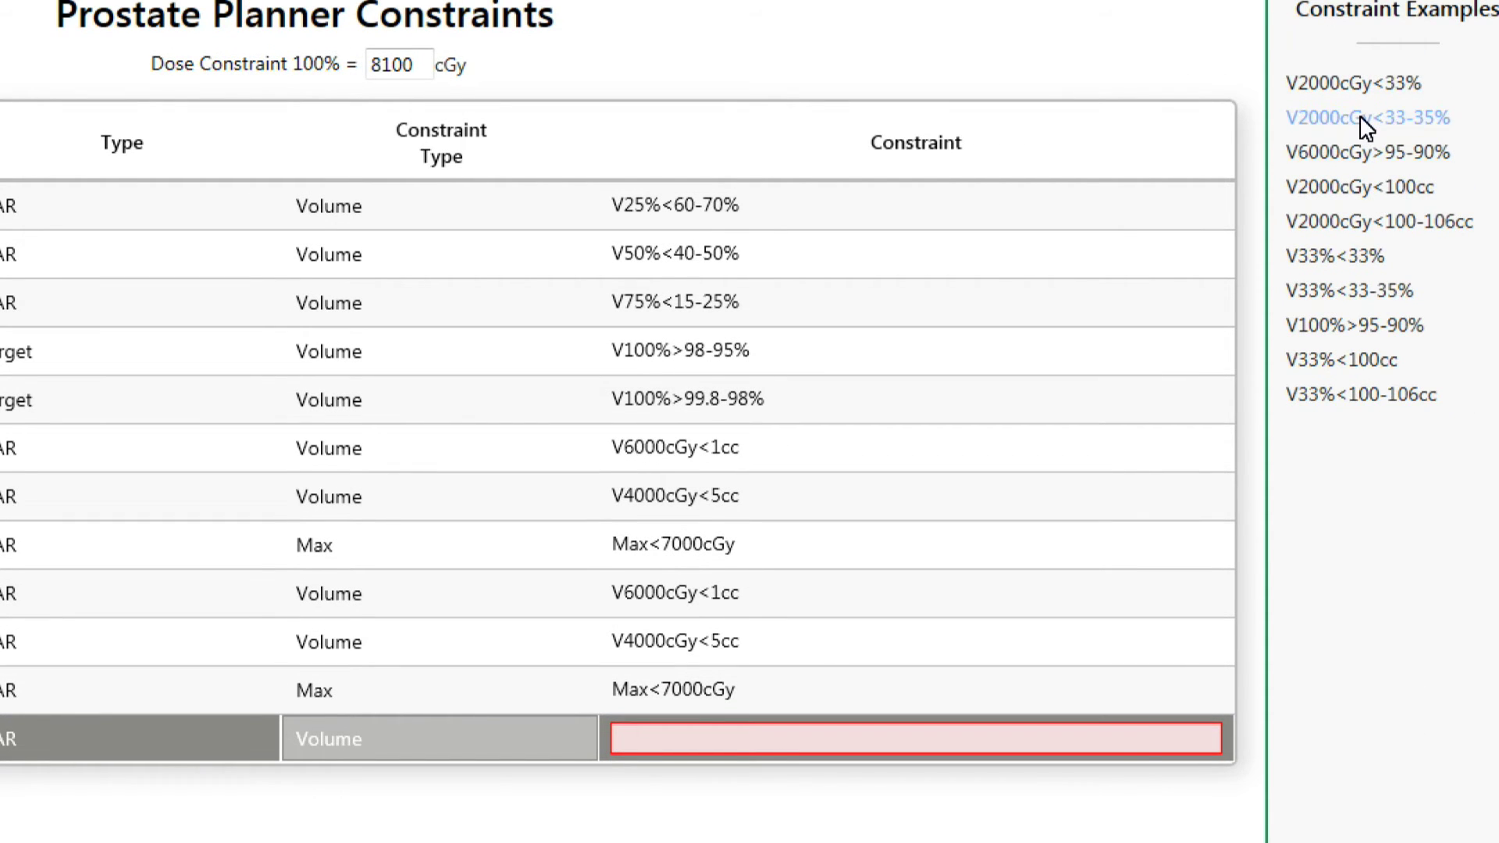
# Set row 12's constraint to V4700cGy<47-60%, starting from the V2000cGy<33-35% example
pyautogui.click(1363, 118)
pyautogui.click(637, 736)
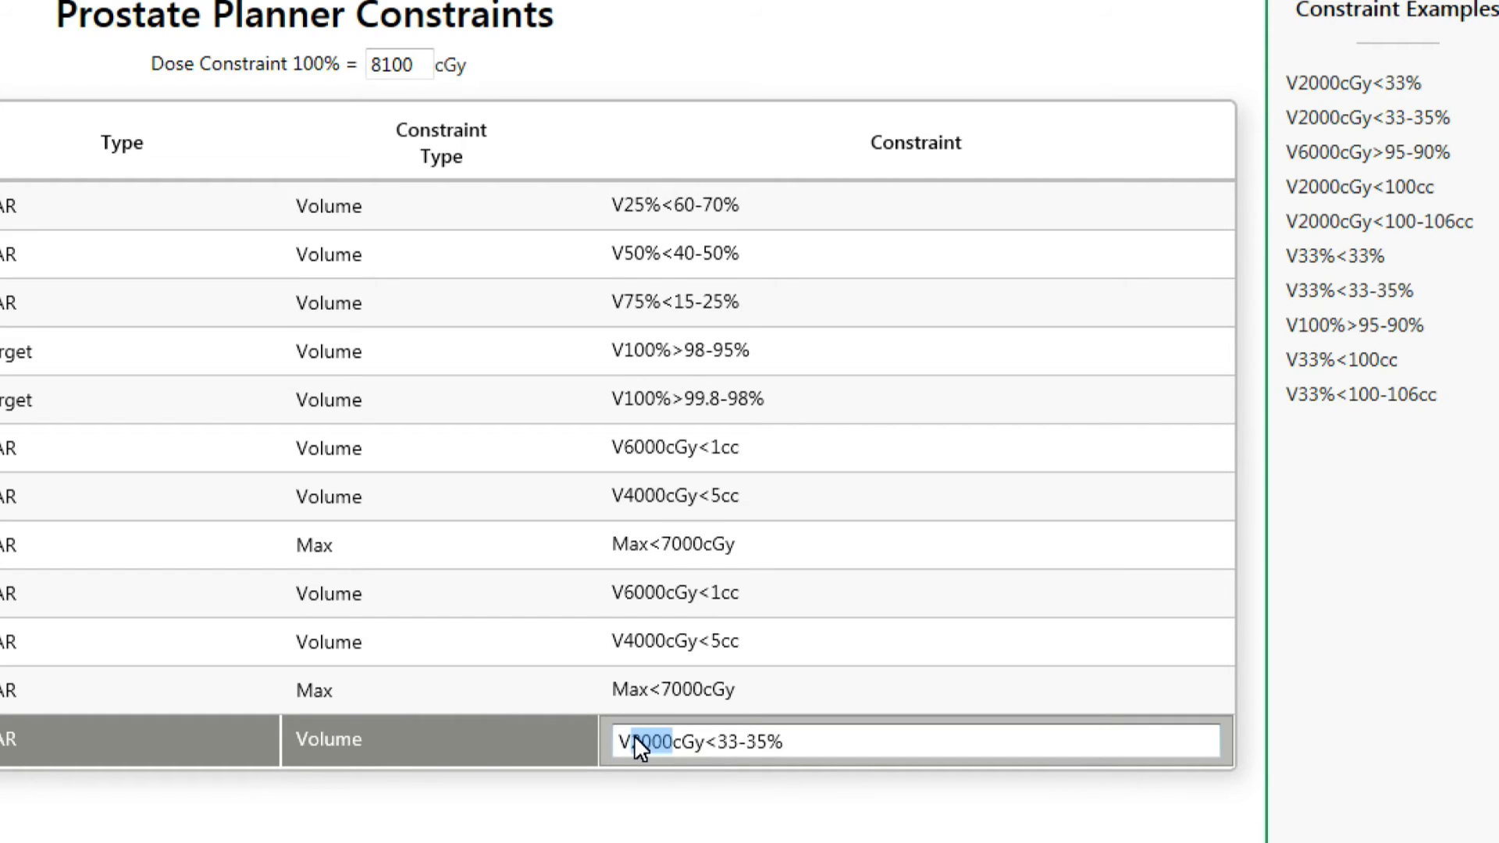
pyautogui.write('1700')
pyautogui.moveTo(738, 747); pyautogui.dragTo(721, 745)
pyautogui.write('47-')
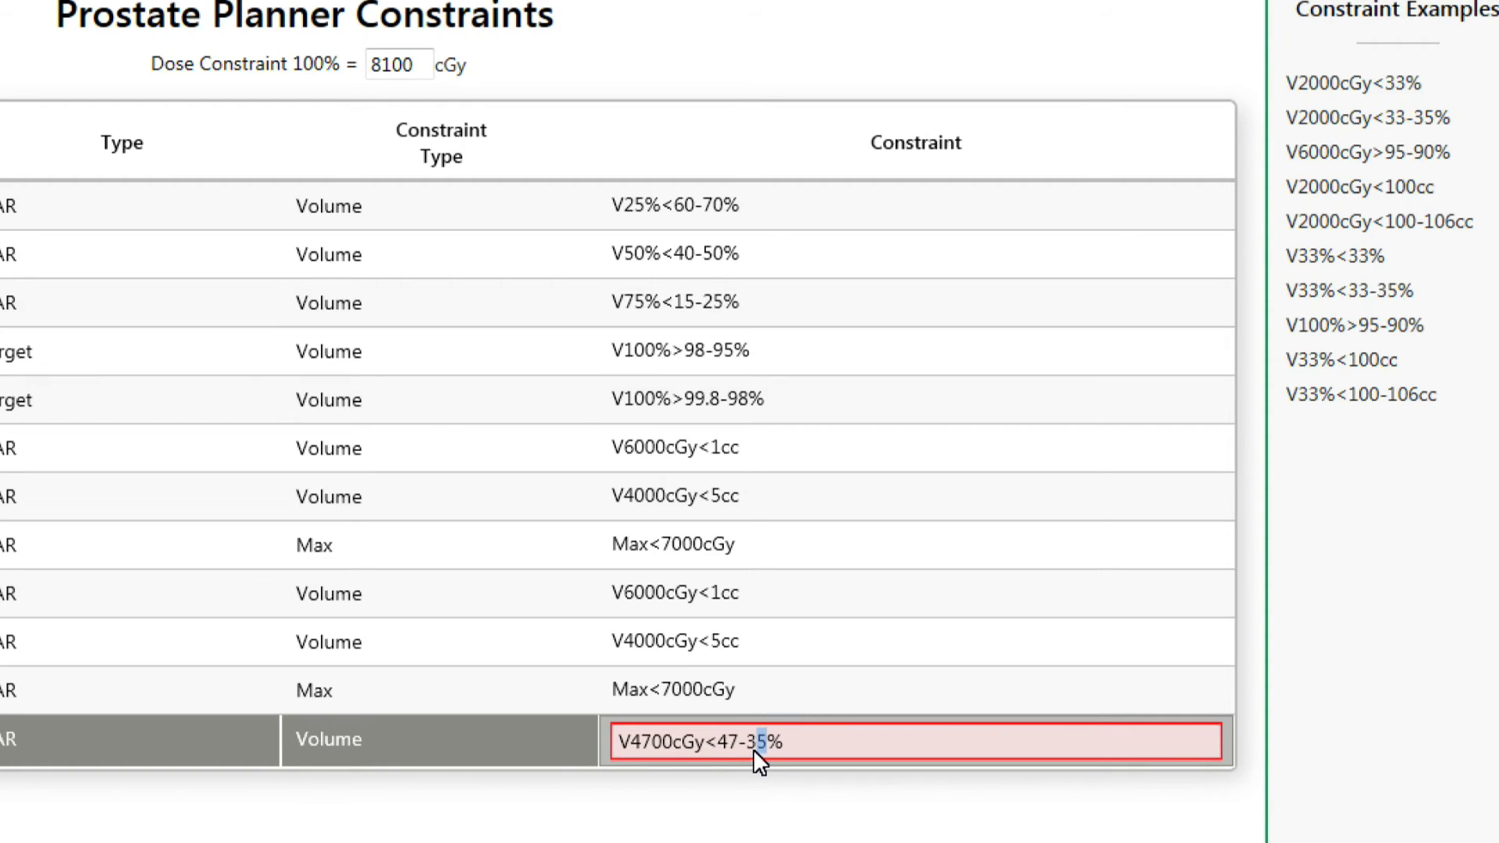
pyautogui.write('60')
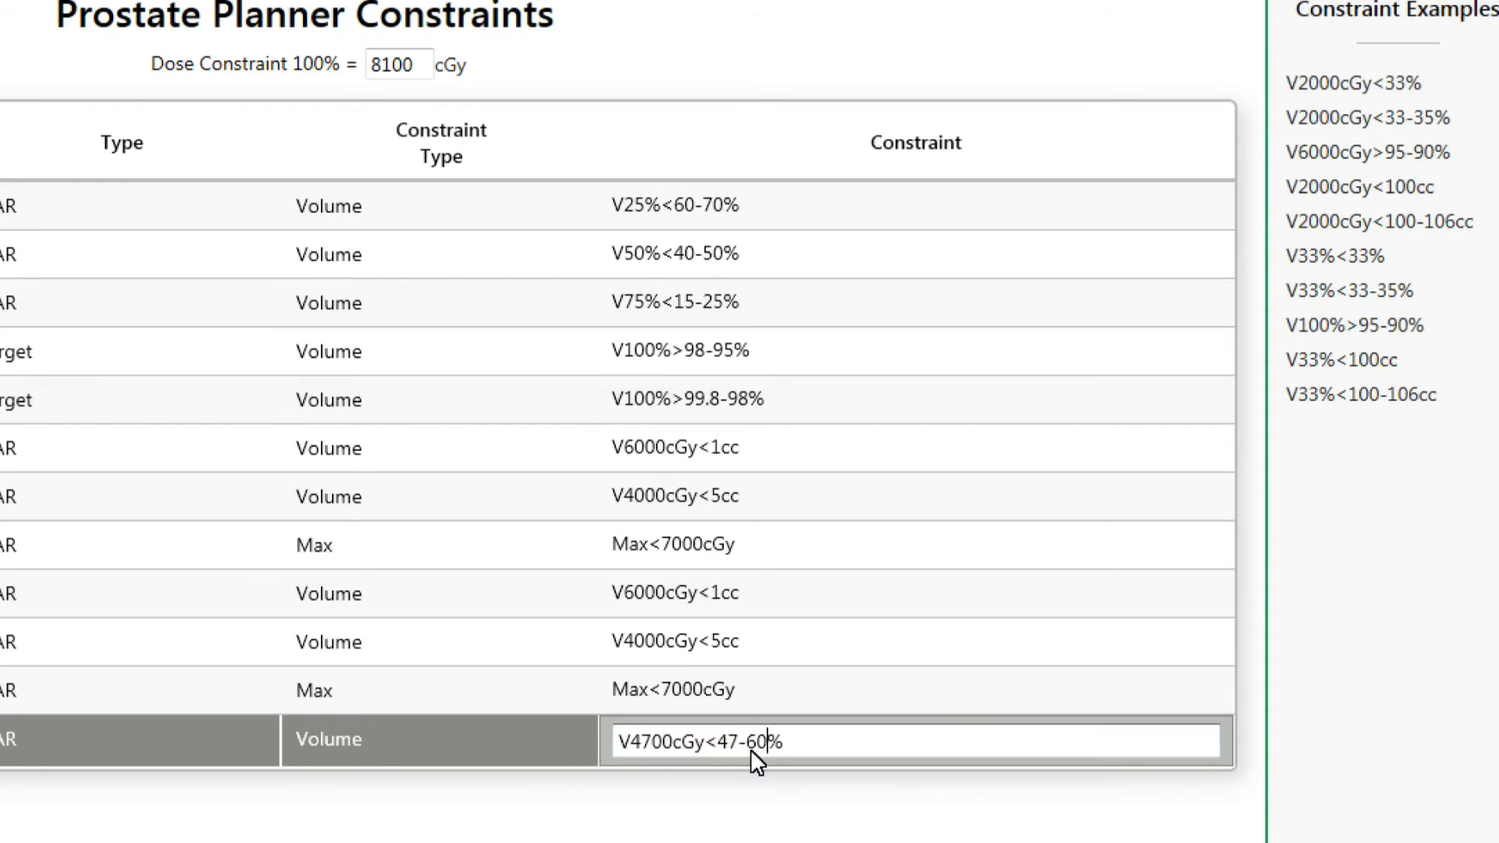
pyautogui.click(724, 708)
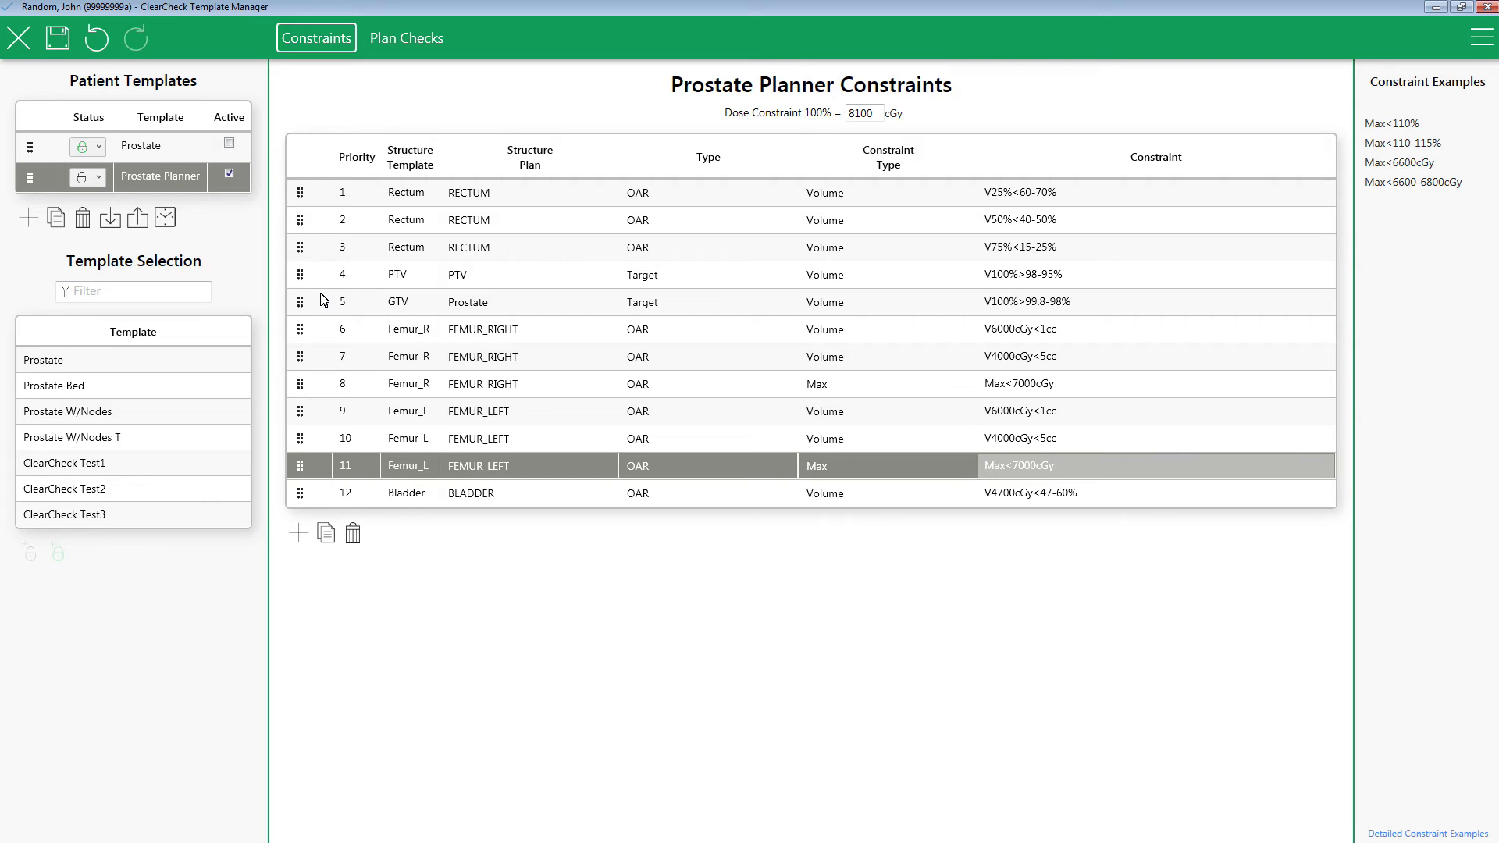
pyautogui.click(409, 301)
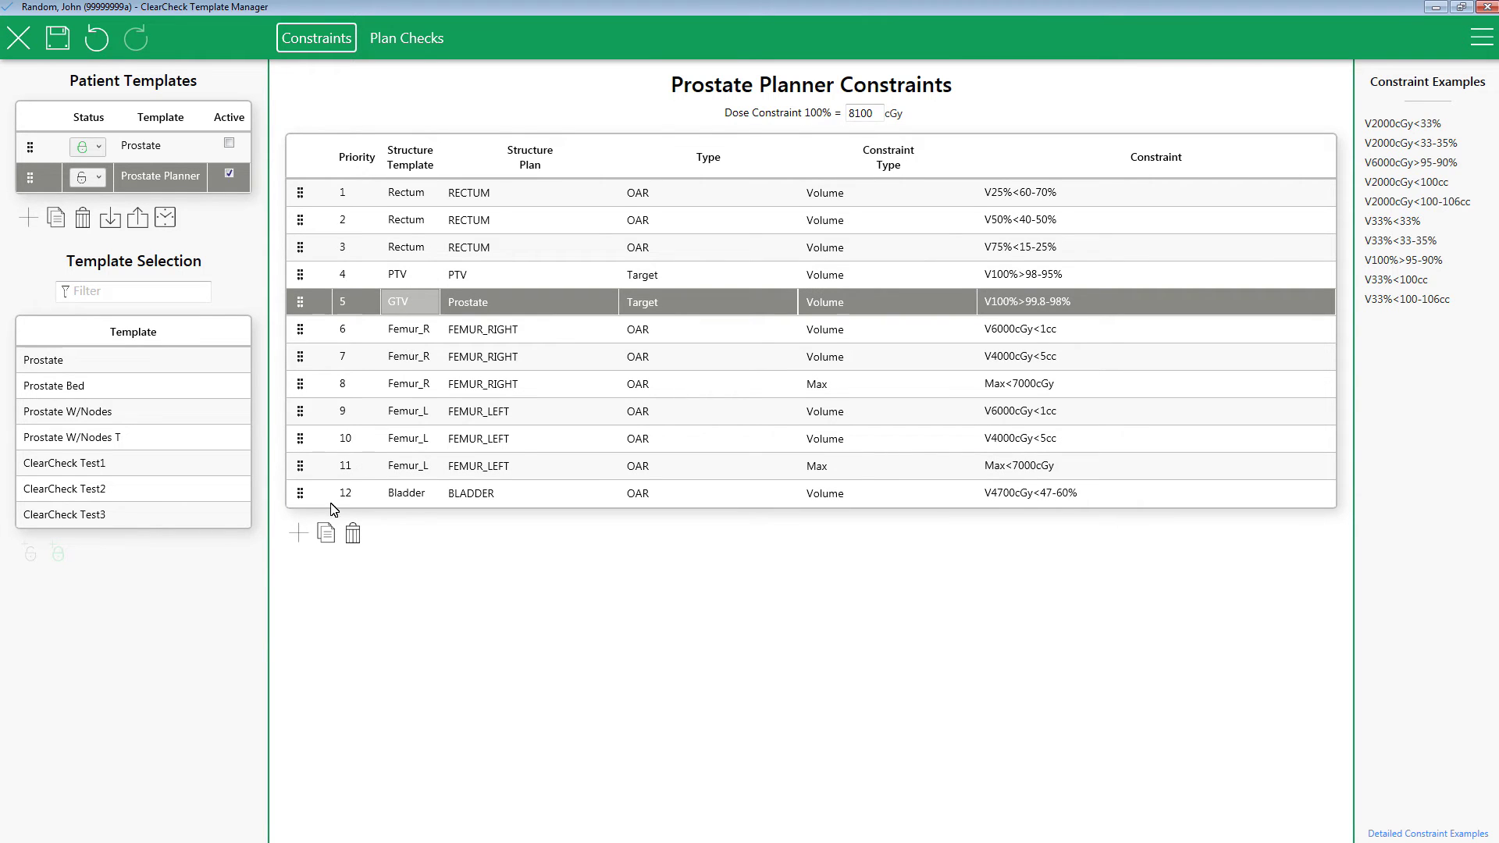
# Duplicate the GTV constraint as row 13, rename it CTV, and match it to the CTV structure
pyautogui.click(327, 533)
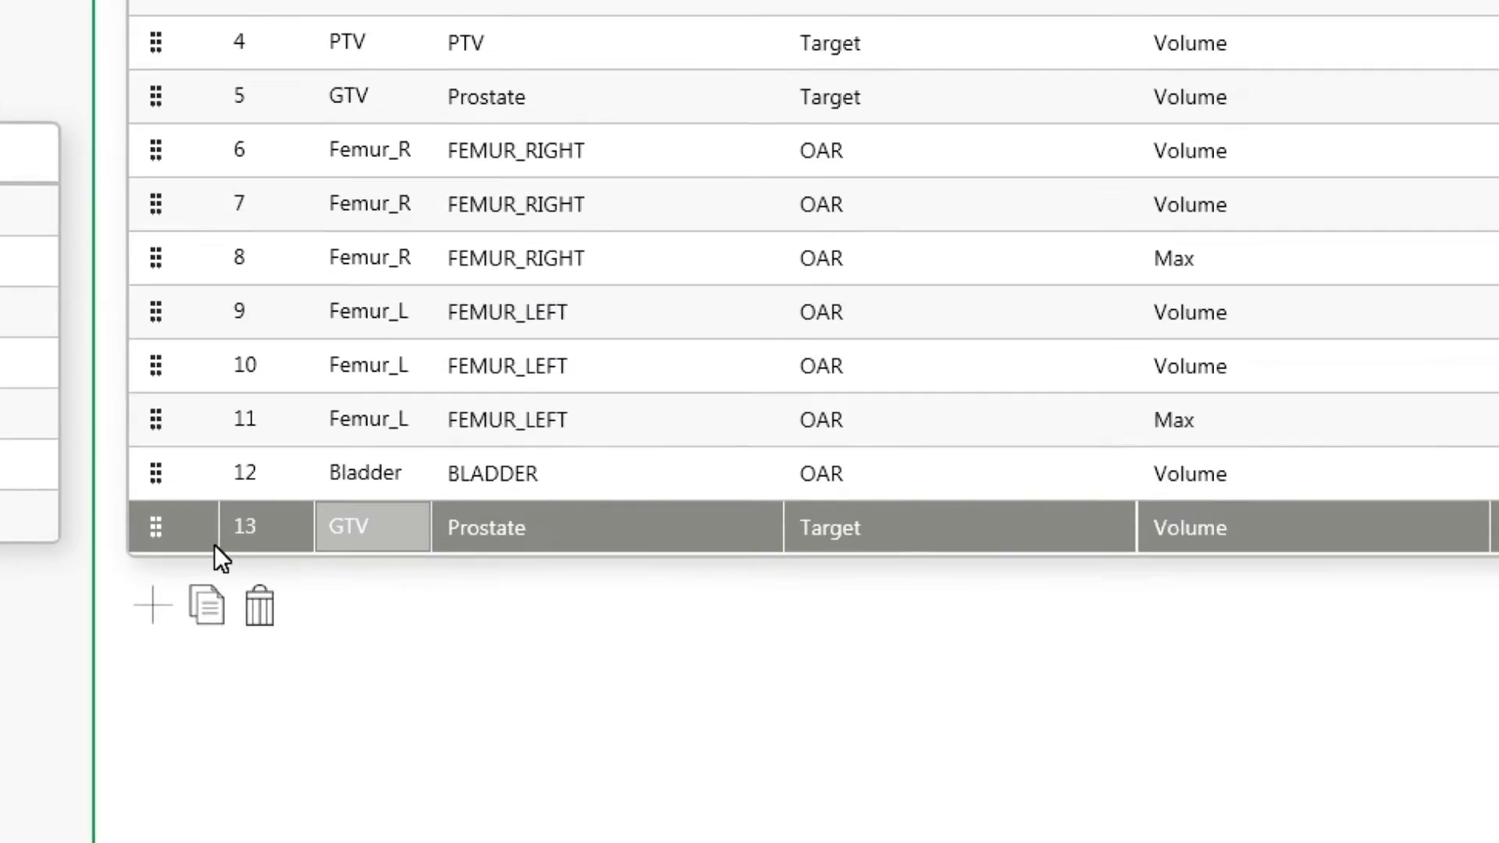
pyautogui.click(372, 526)
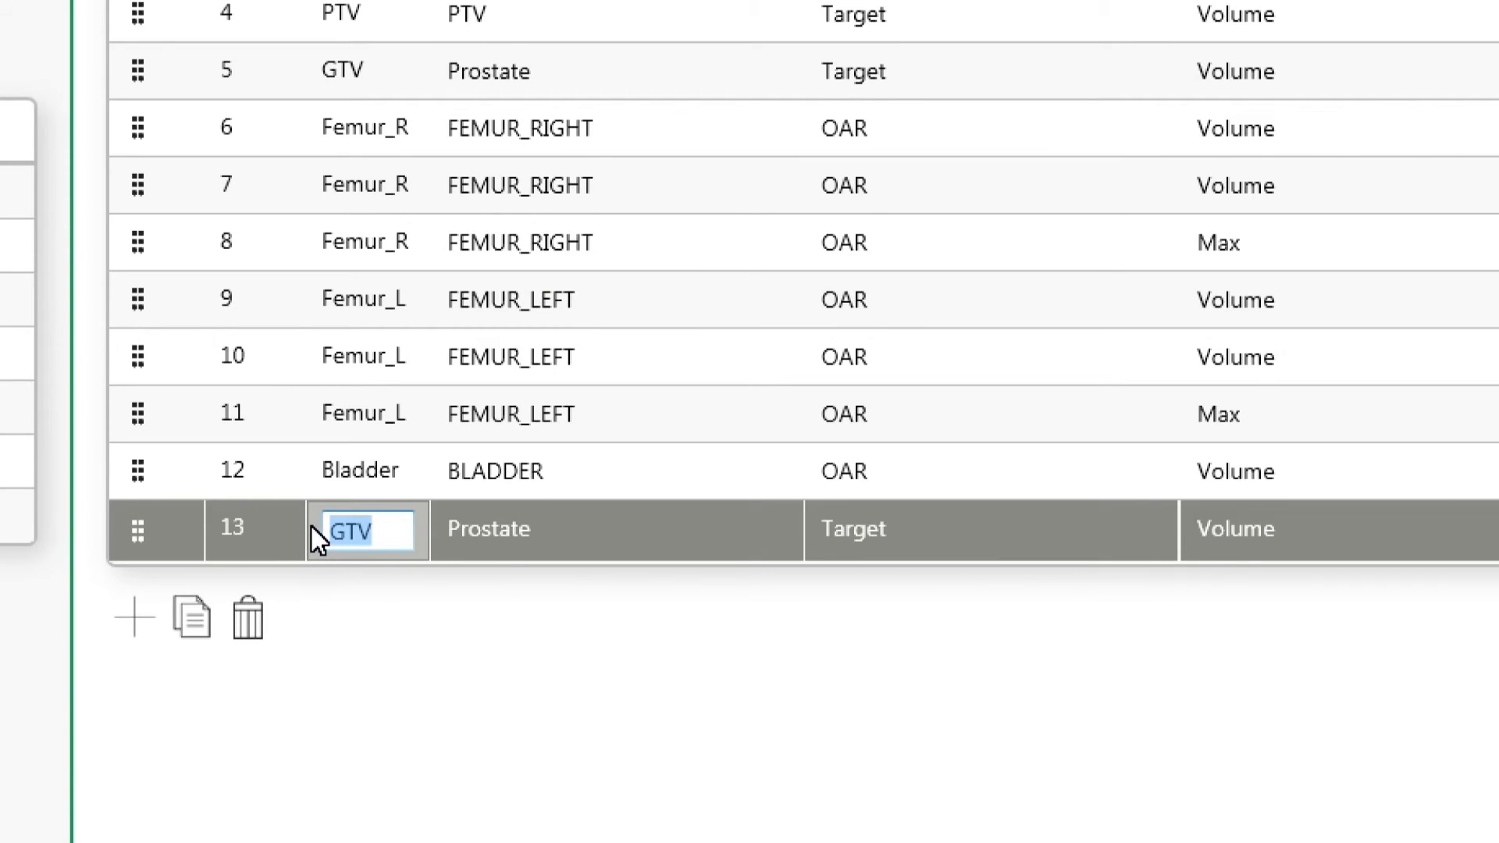
pyautogui.write('CTV')
pyautogui.press('Return')
pyautogui.click(656, 536)
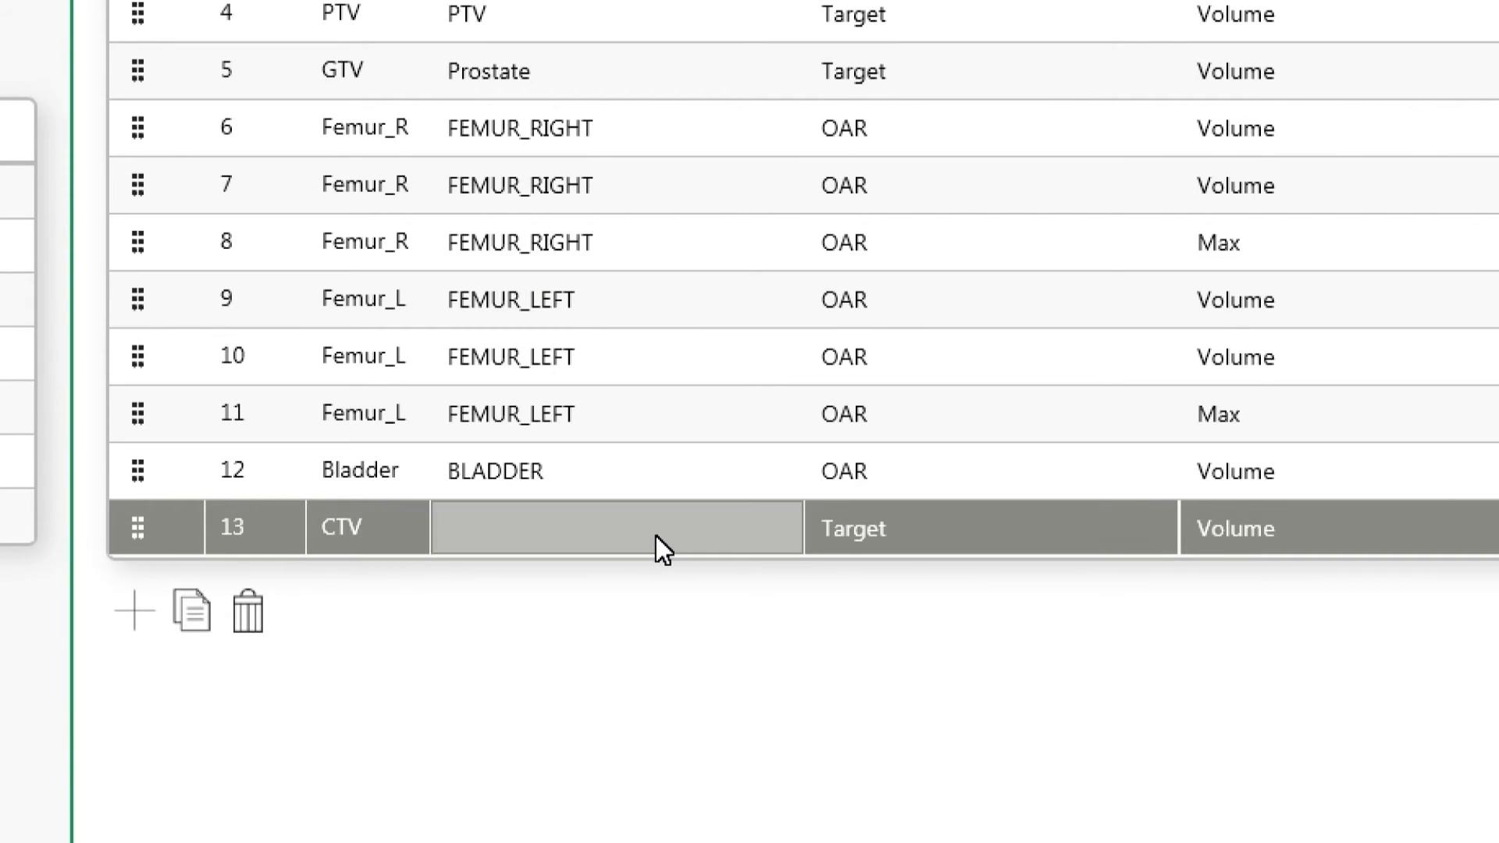
pyautogui.click(598, 537)
pyautogui.click(513, 600)
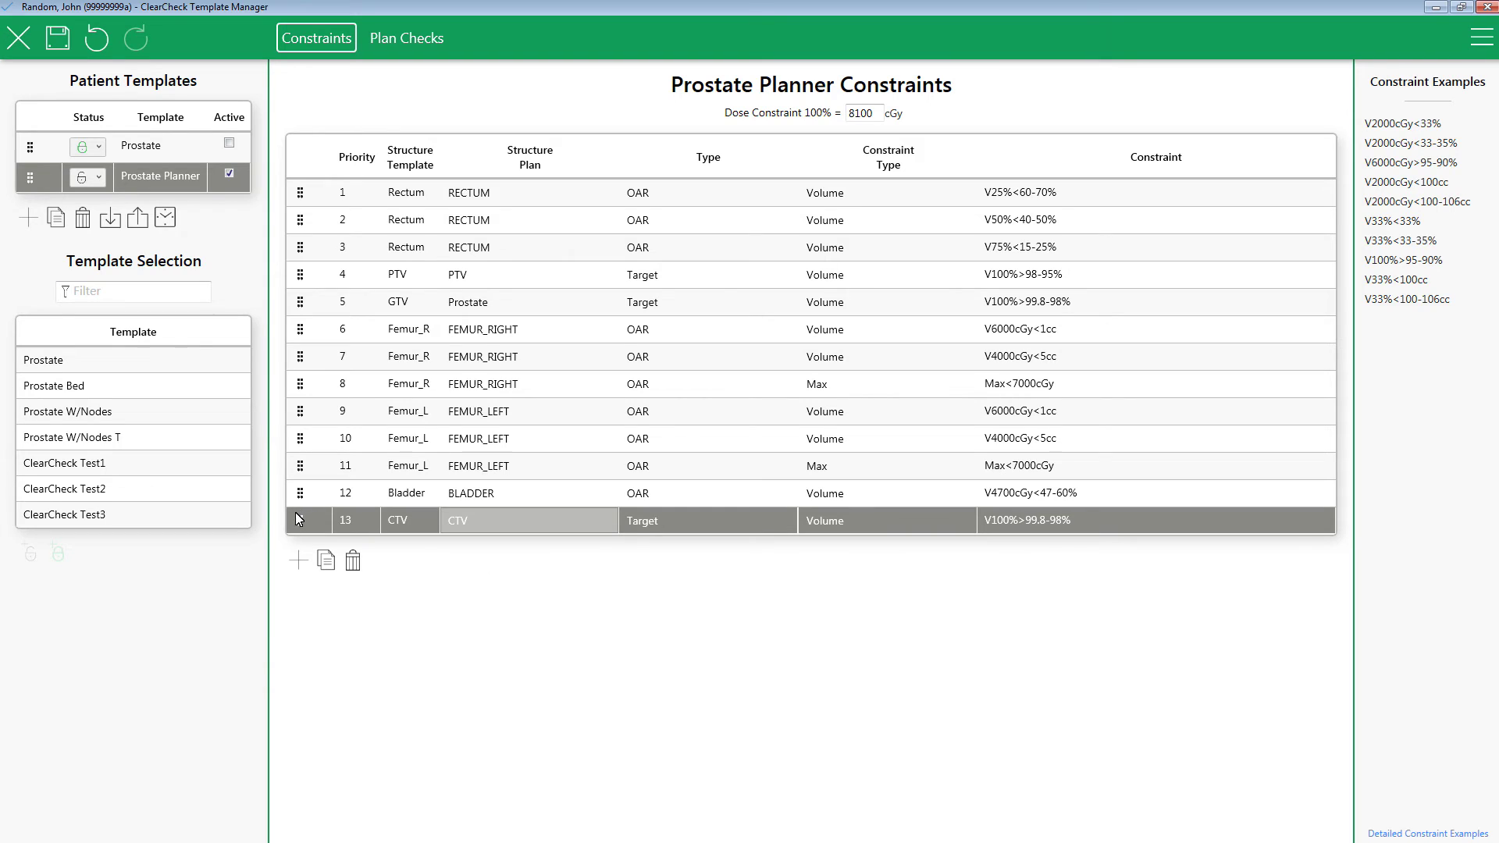
# Reorder the Prostate Planner constraints to GTV, CTV, PTV, Rectum, Bladder, then femurs, and save the template
pyautogui.moveTo(296, 517); pyautogui.dragTo(322, 202)
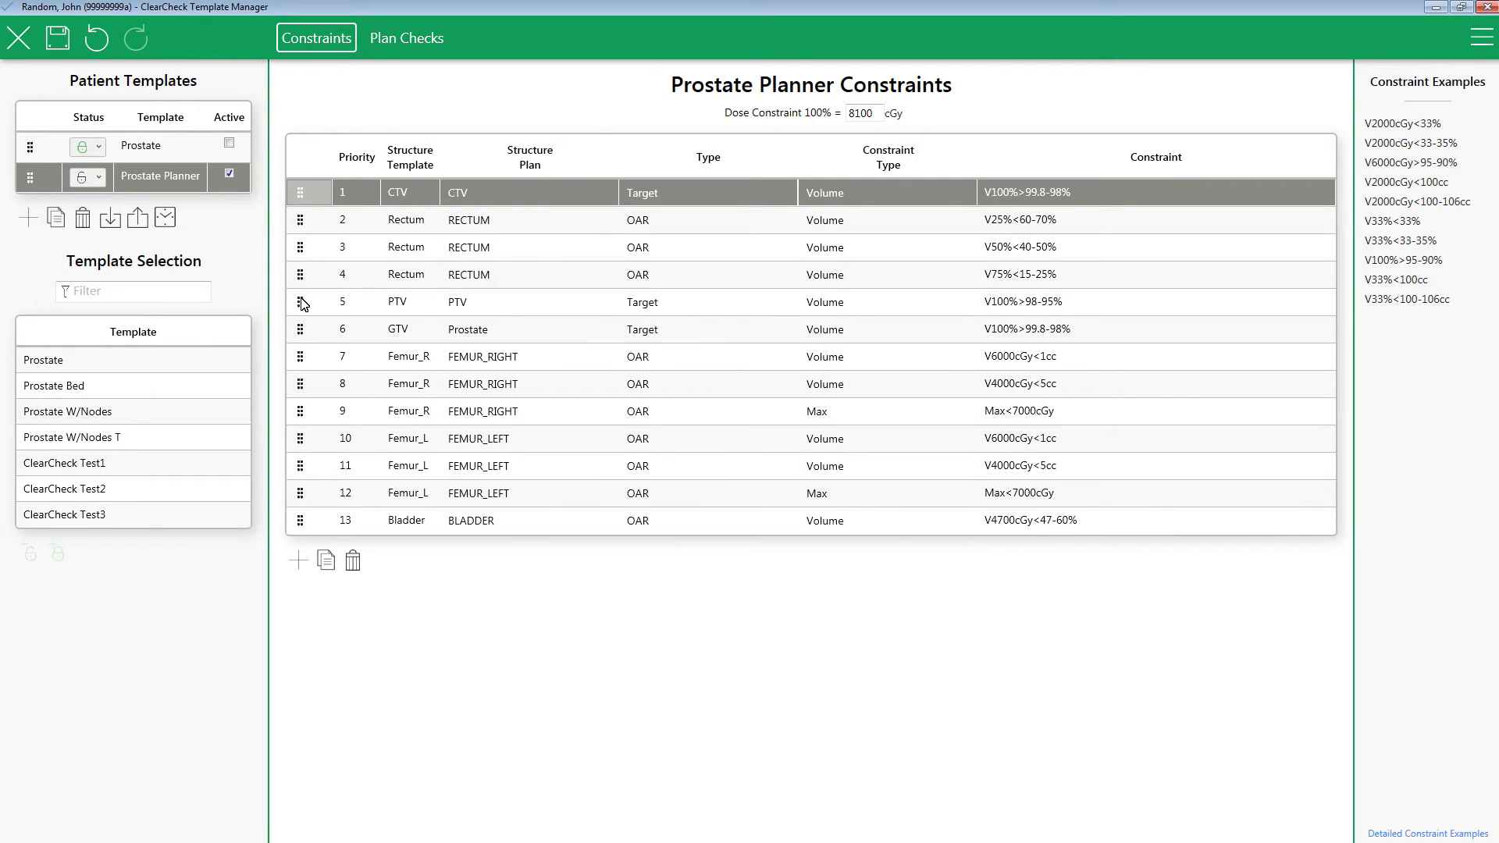
pyautogui.moveTo(303, 304); pyautogui.dragTo(316, 219)
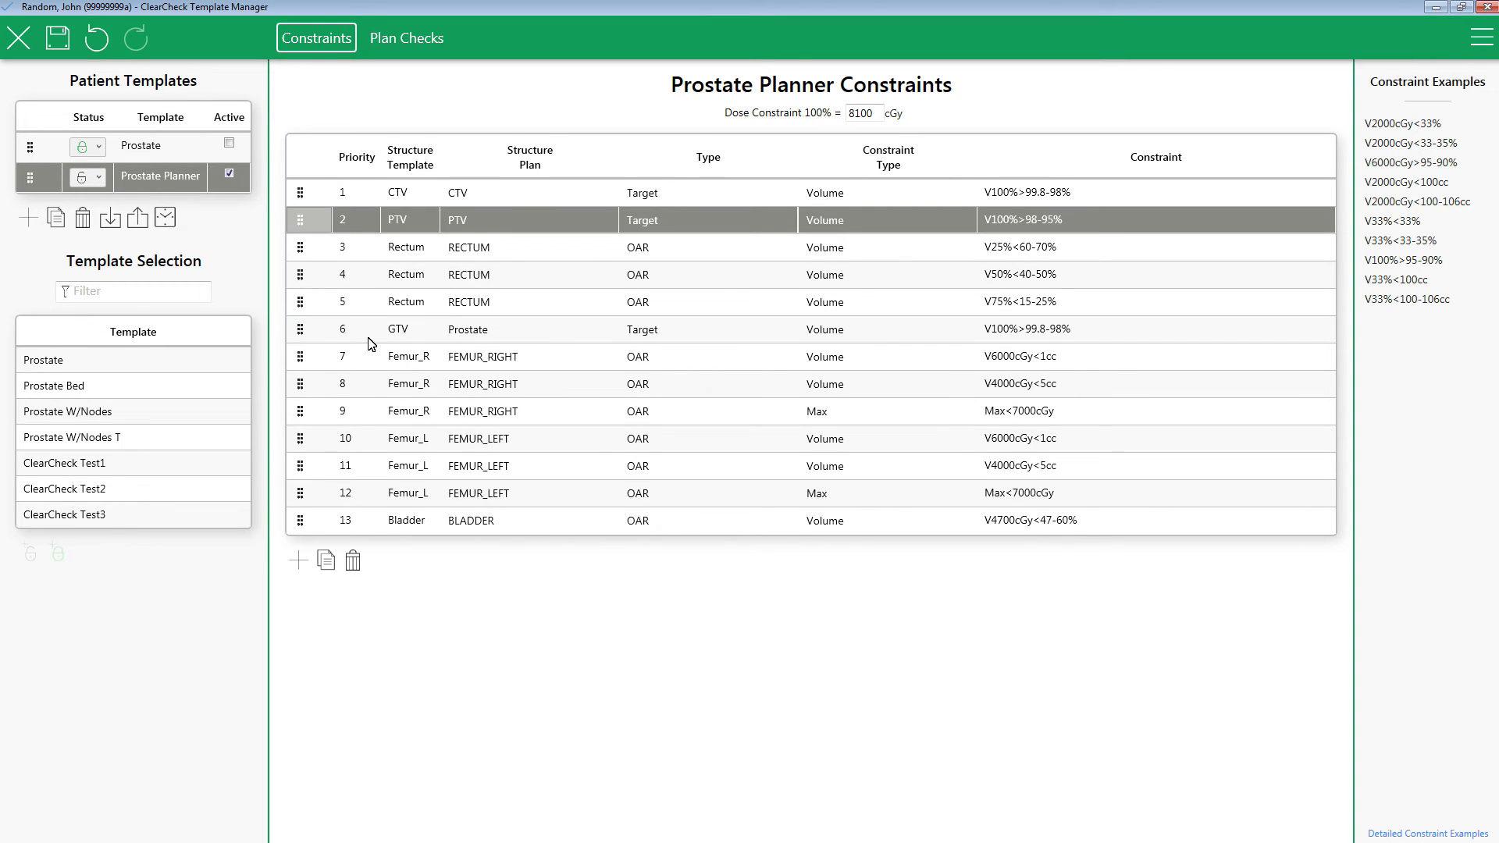
pyautogui.moveTo(302, 333); pyautogui.dragTo(303, 194)
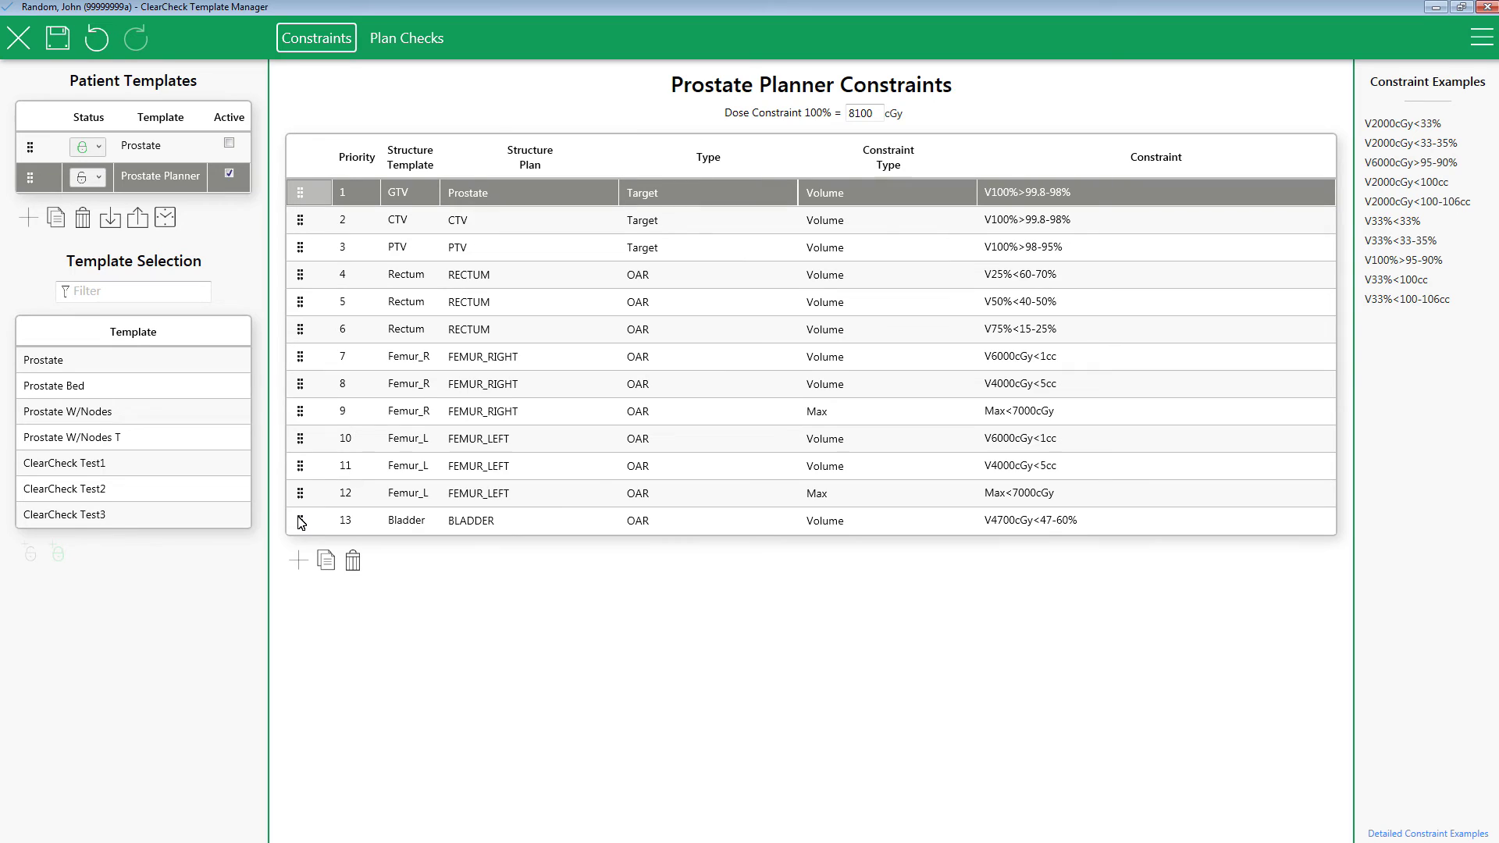
pyautogui.moveTo(299, 521); pyautogui.dragTo(300, 357)
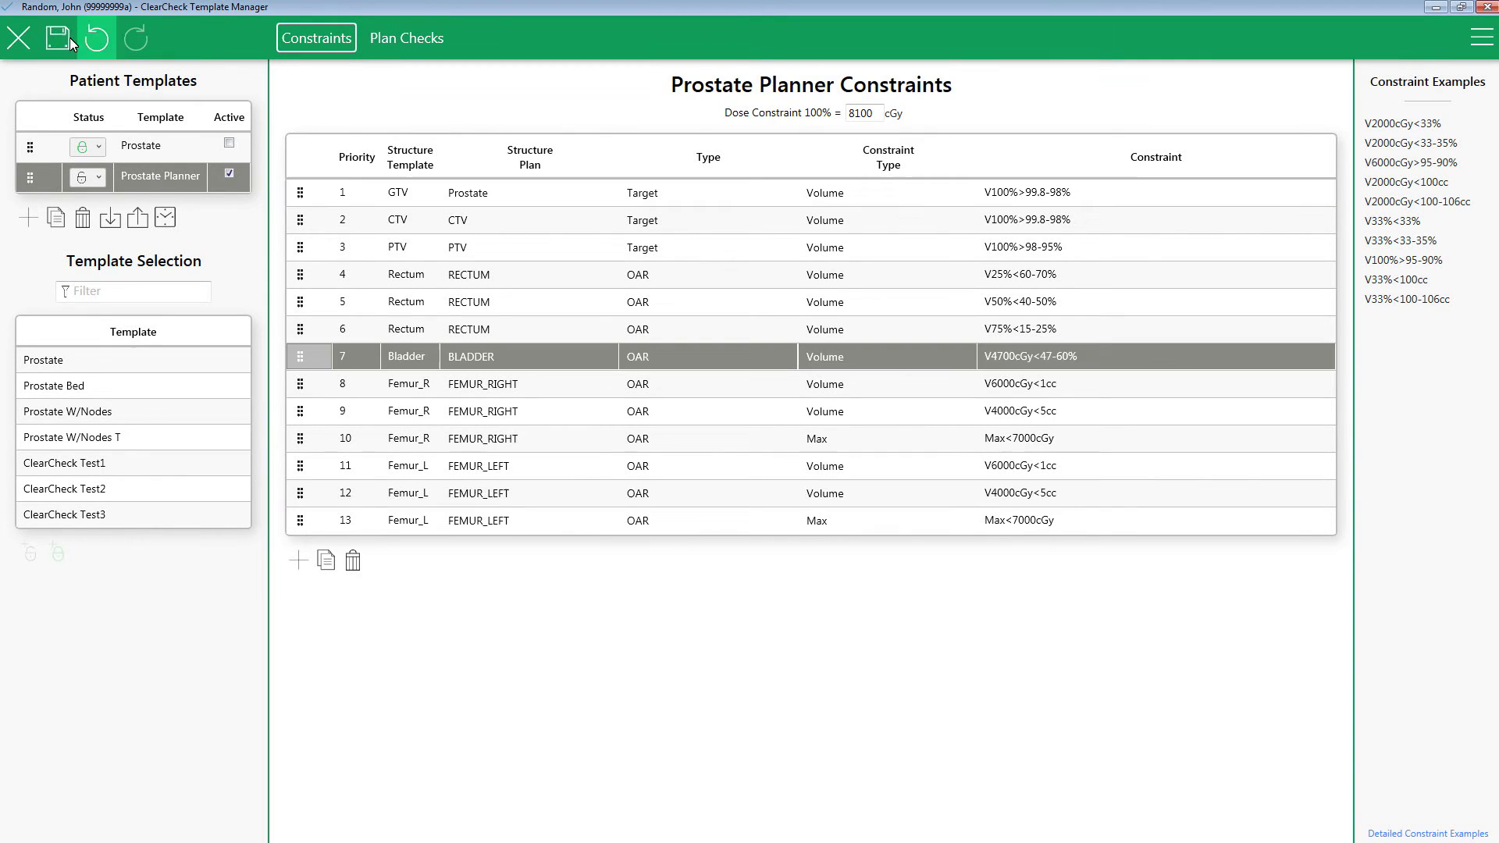
pyautogui.click(58, 36)
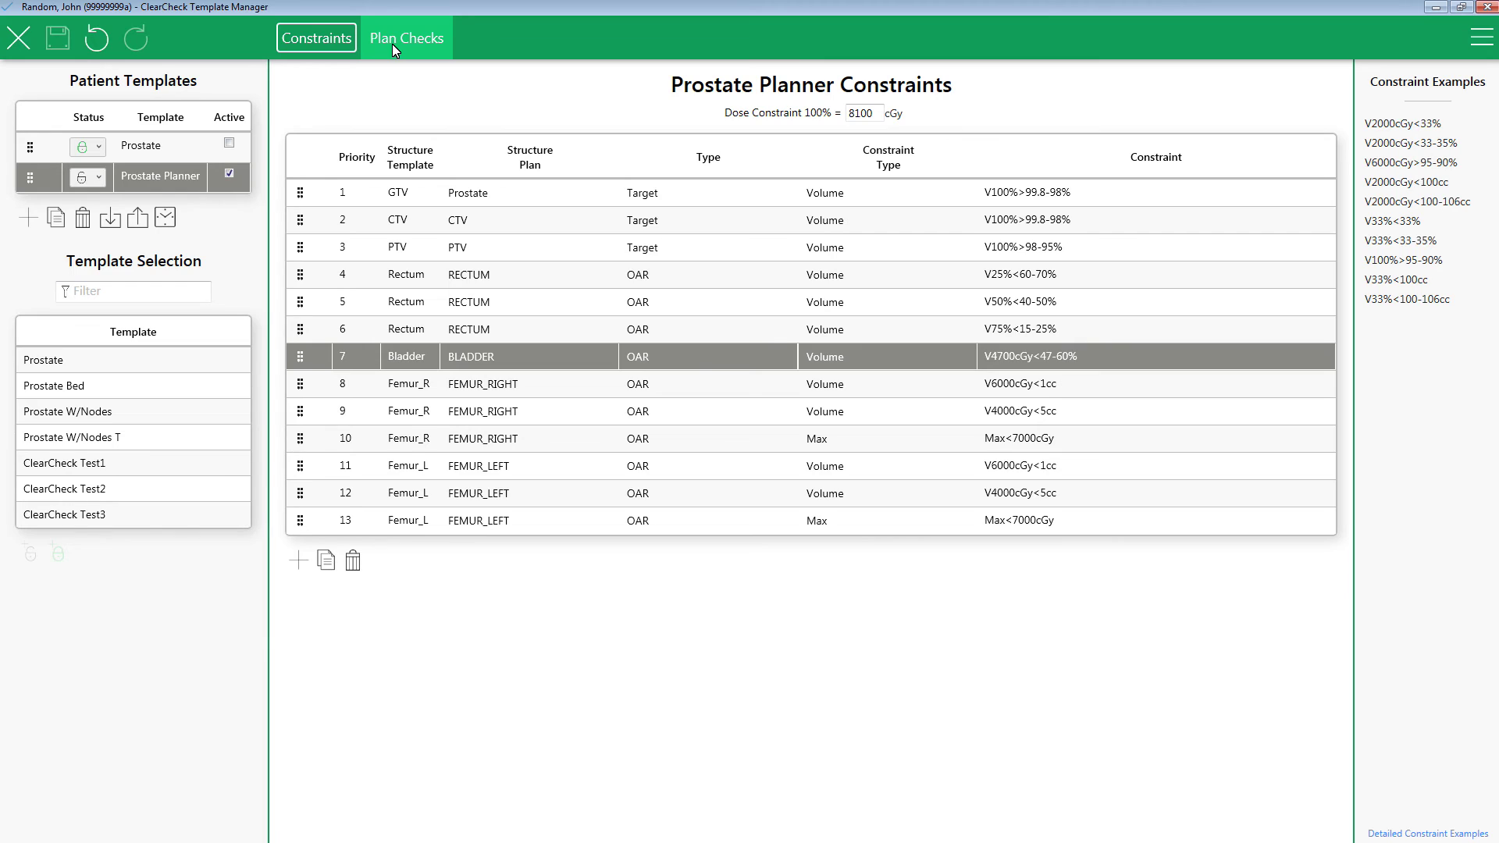
# Add the Default and Test plan-check templates to the patient's templates
pyautogui.click(392, 44)
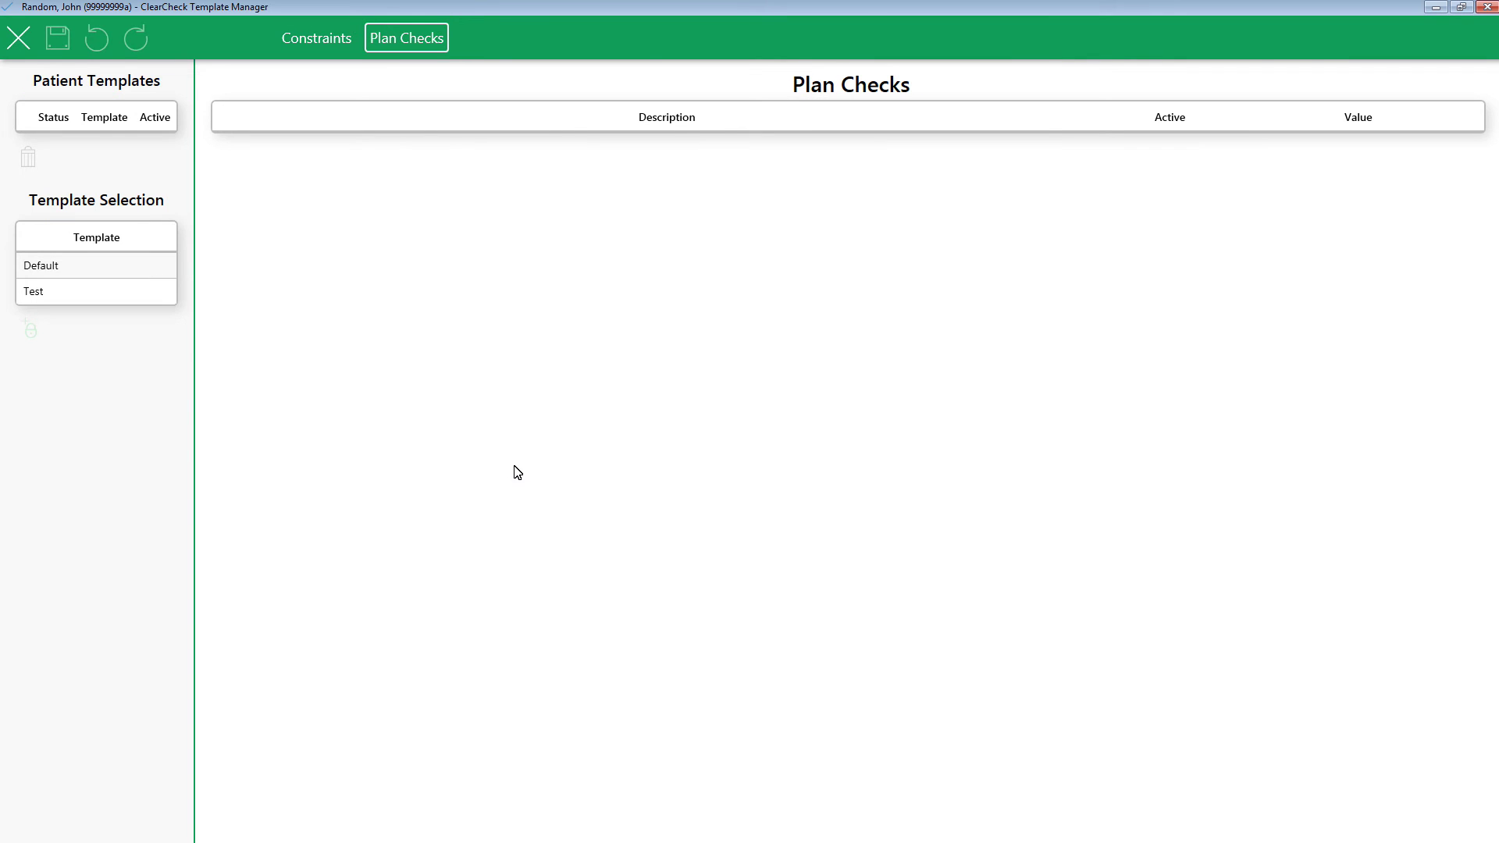
pyautogui.click(57, 294)
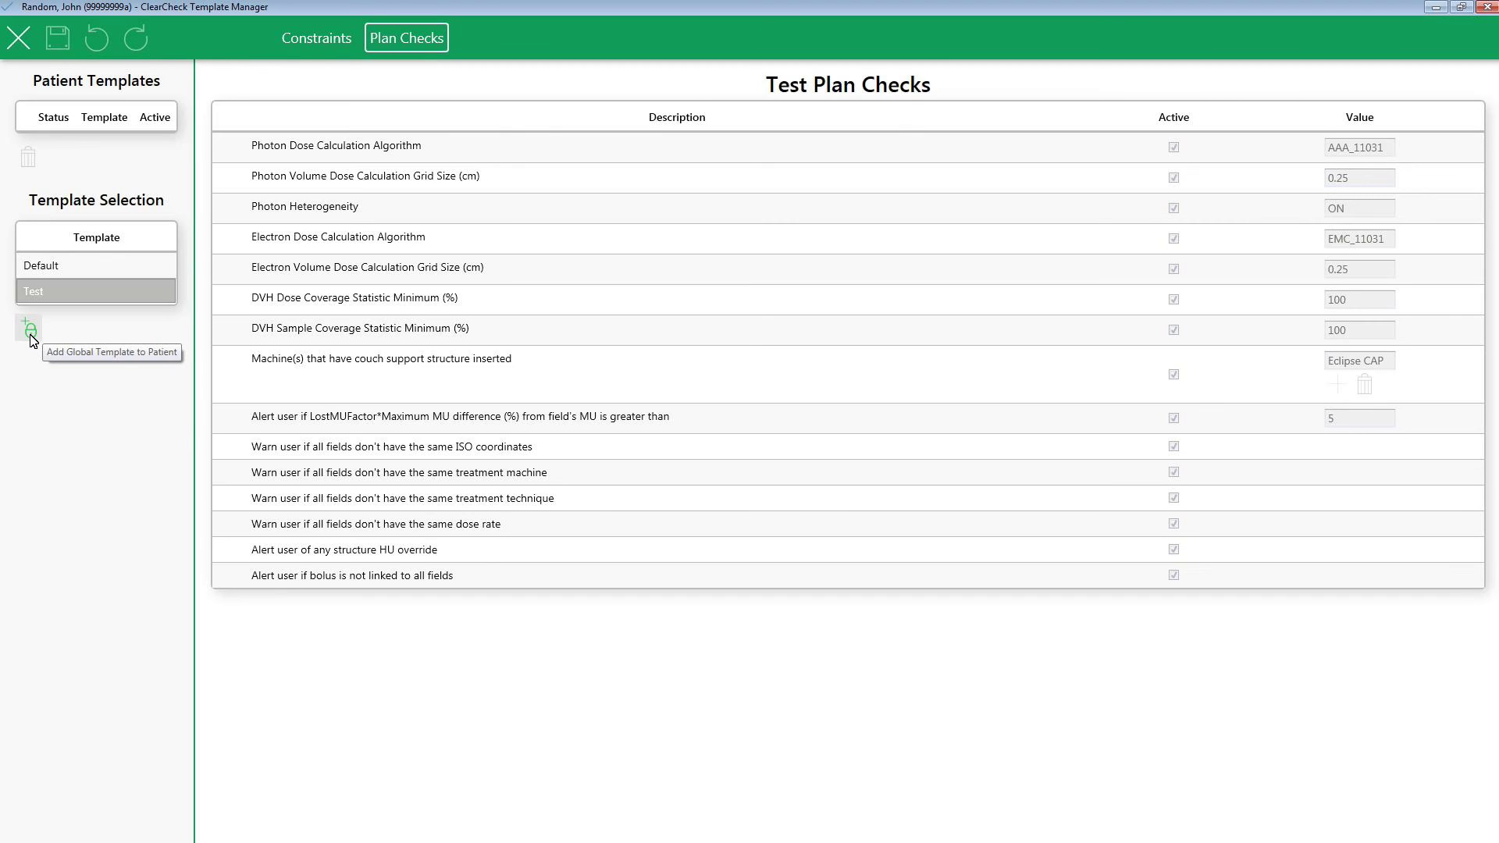
pyautogui.click(30, 331)
pyautogui.click(66, 324)
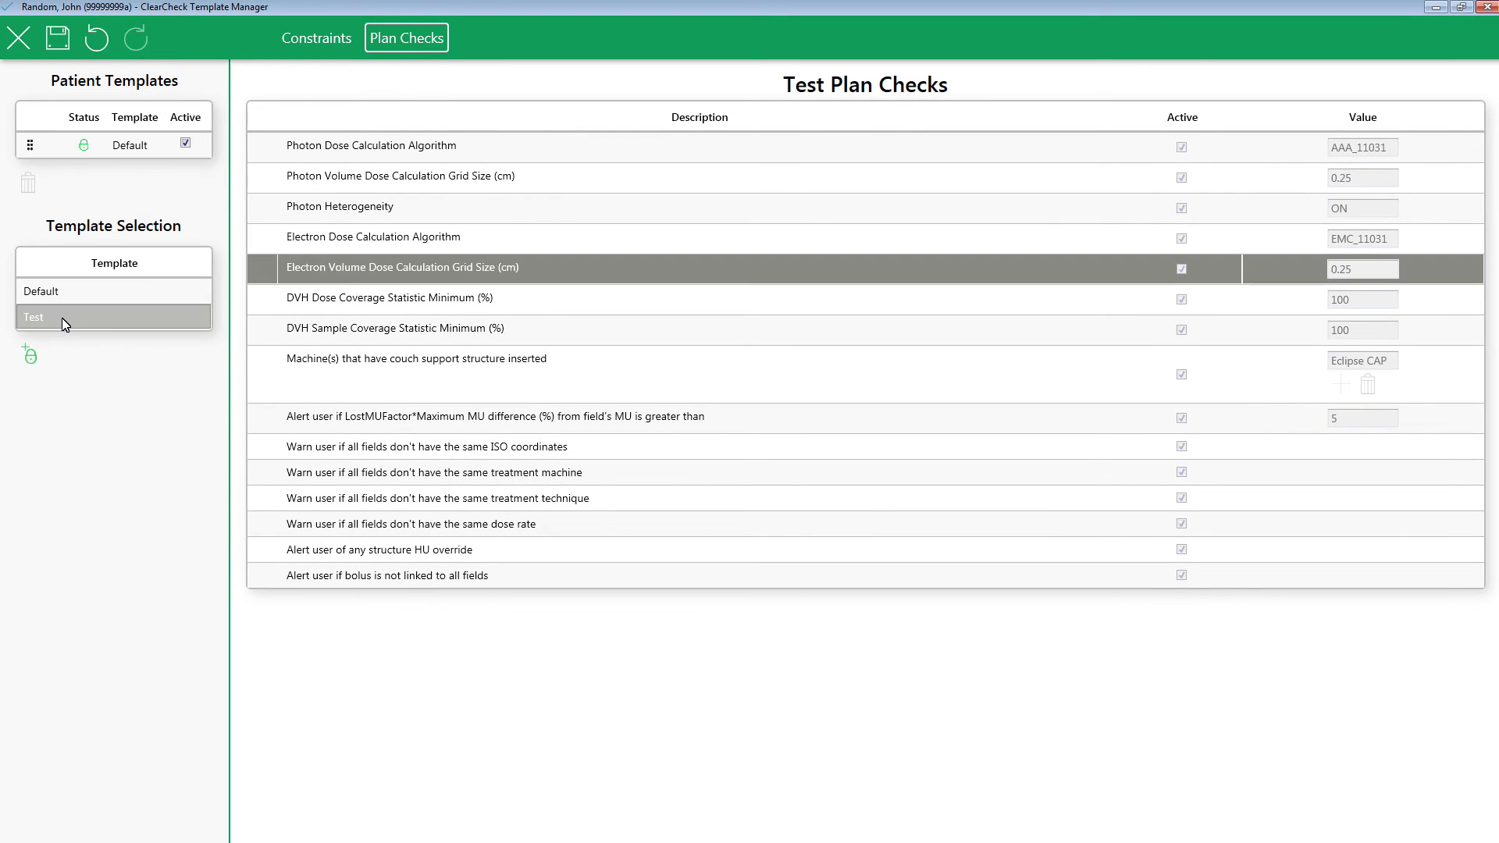
pyautogui.click(30, 359)
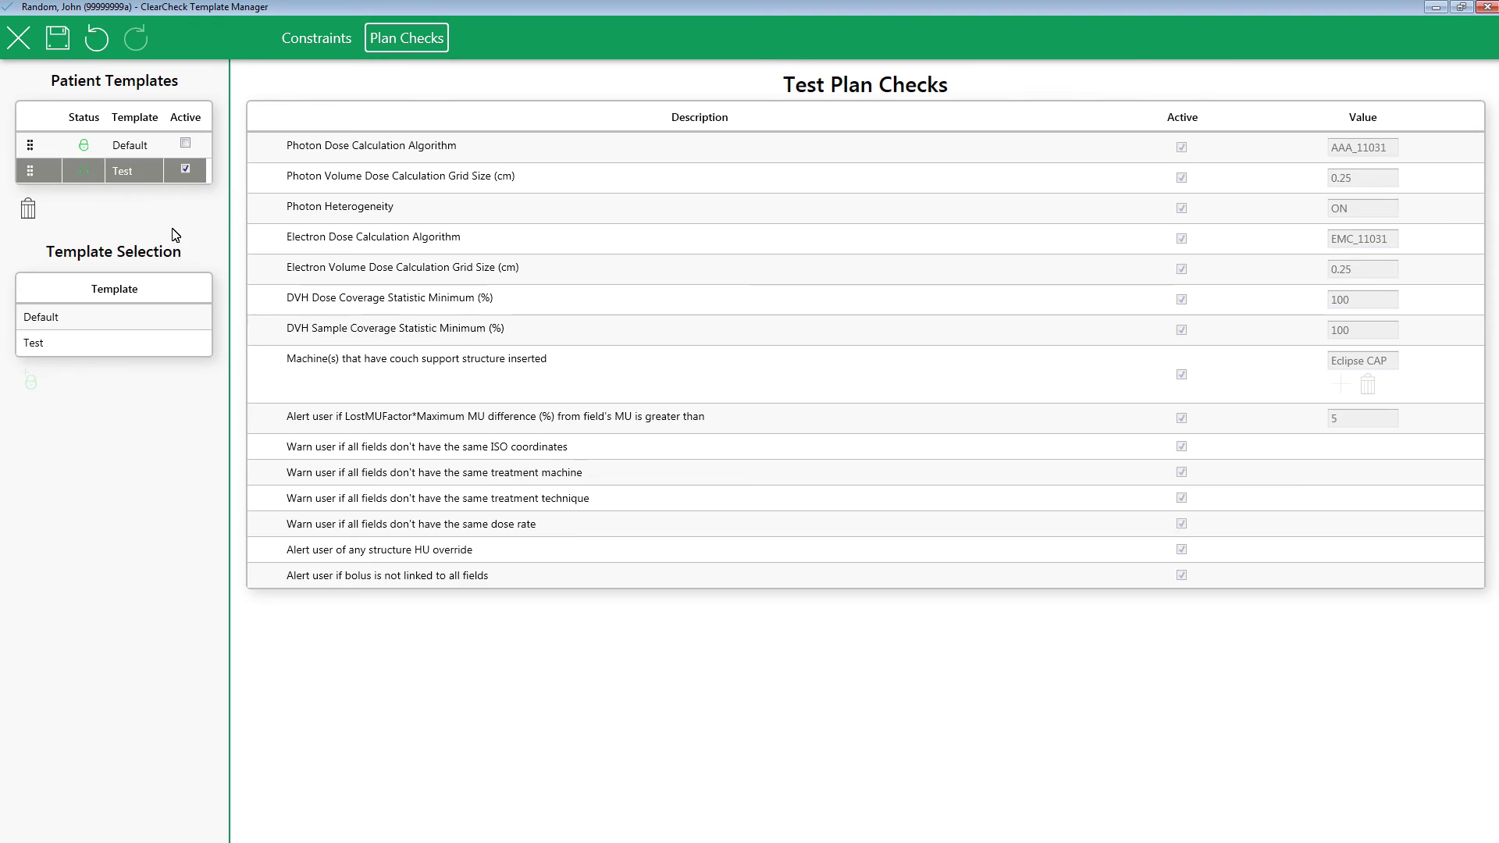
# Review the Default and Test plan checks, then remove the Test template from the patient
pyautogui.click(187, 144)
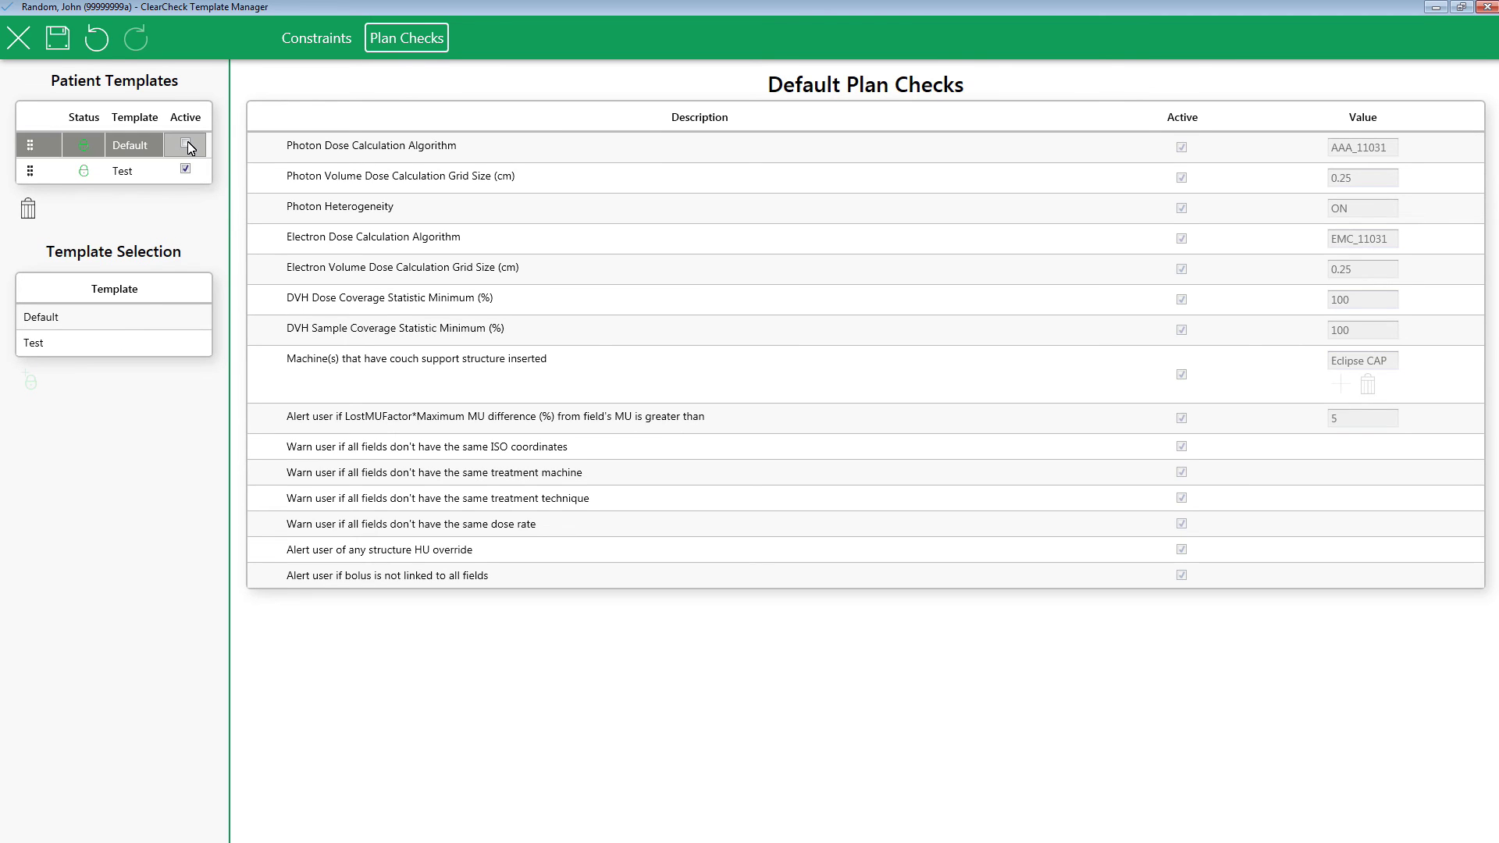
pyautogui.click(187, 173)
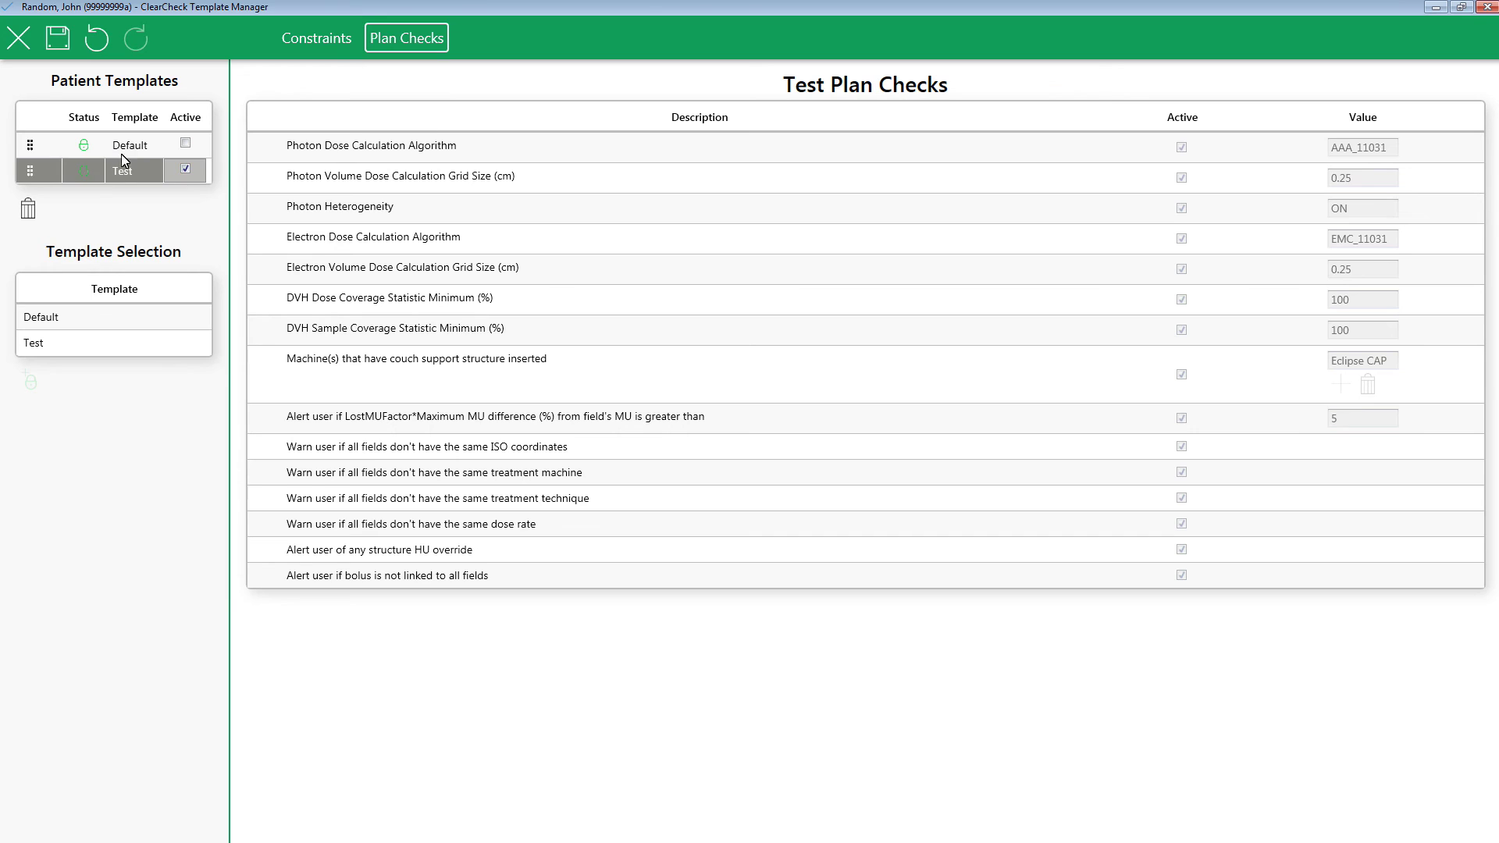
pyautogui.click(28, 209)
# Remove the Test template and list the plans available for checking
pyautogui.click(186, 148)
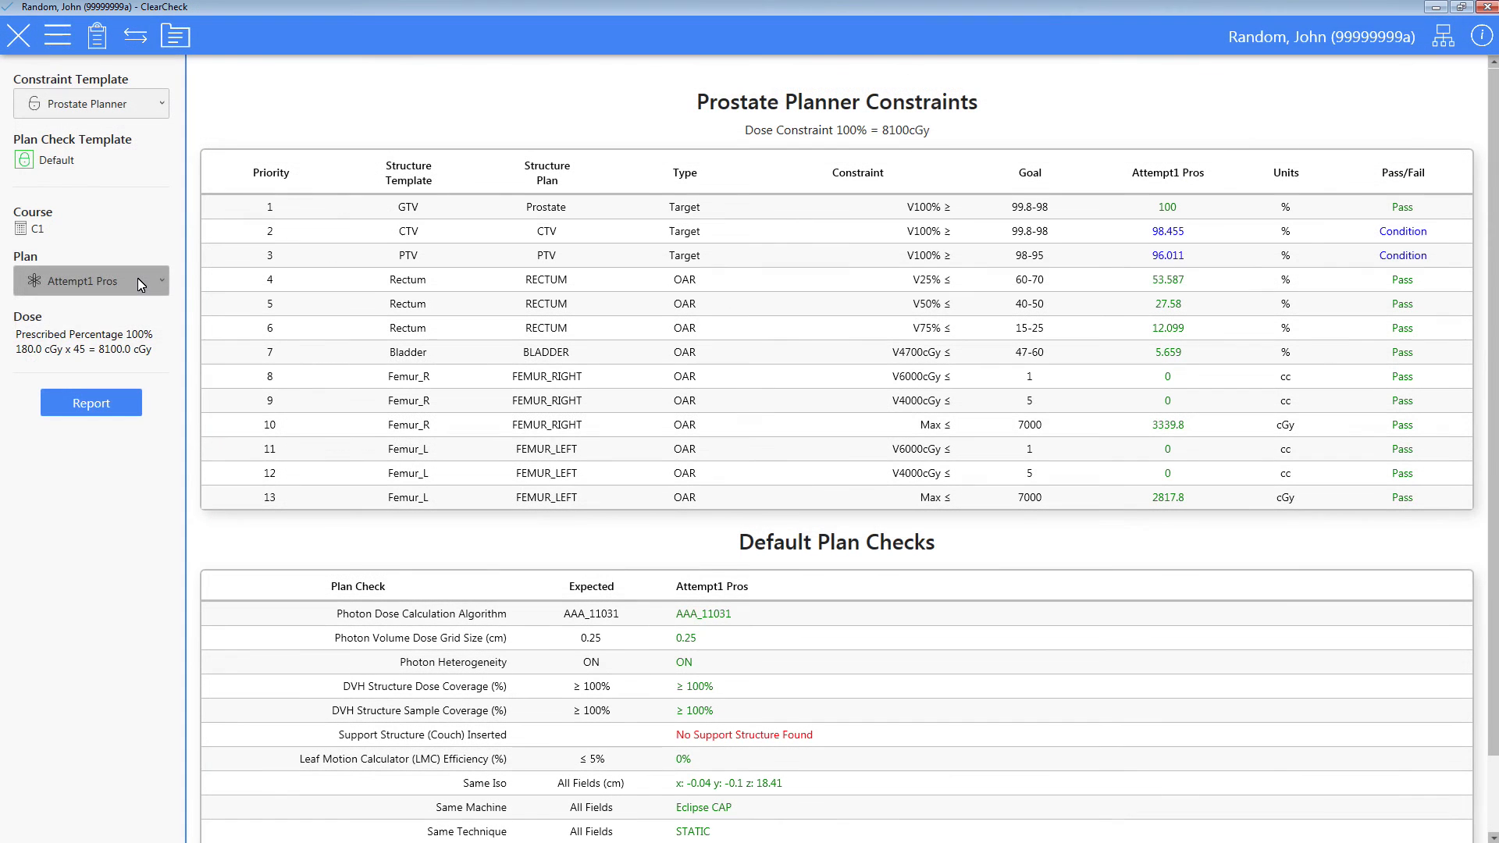
pyautogui.click(138, 278)
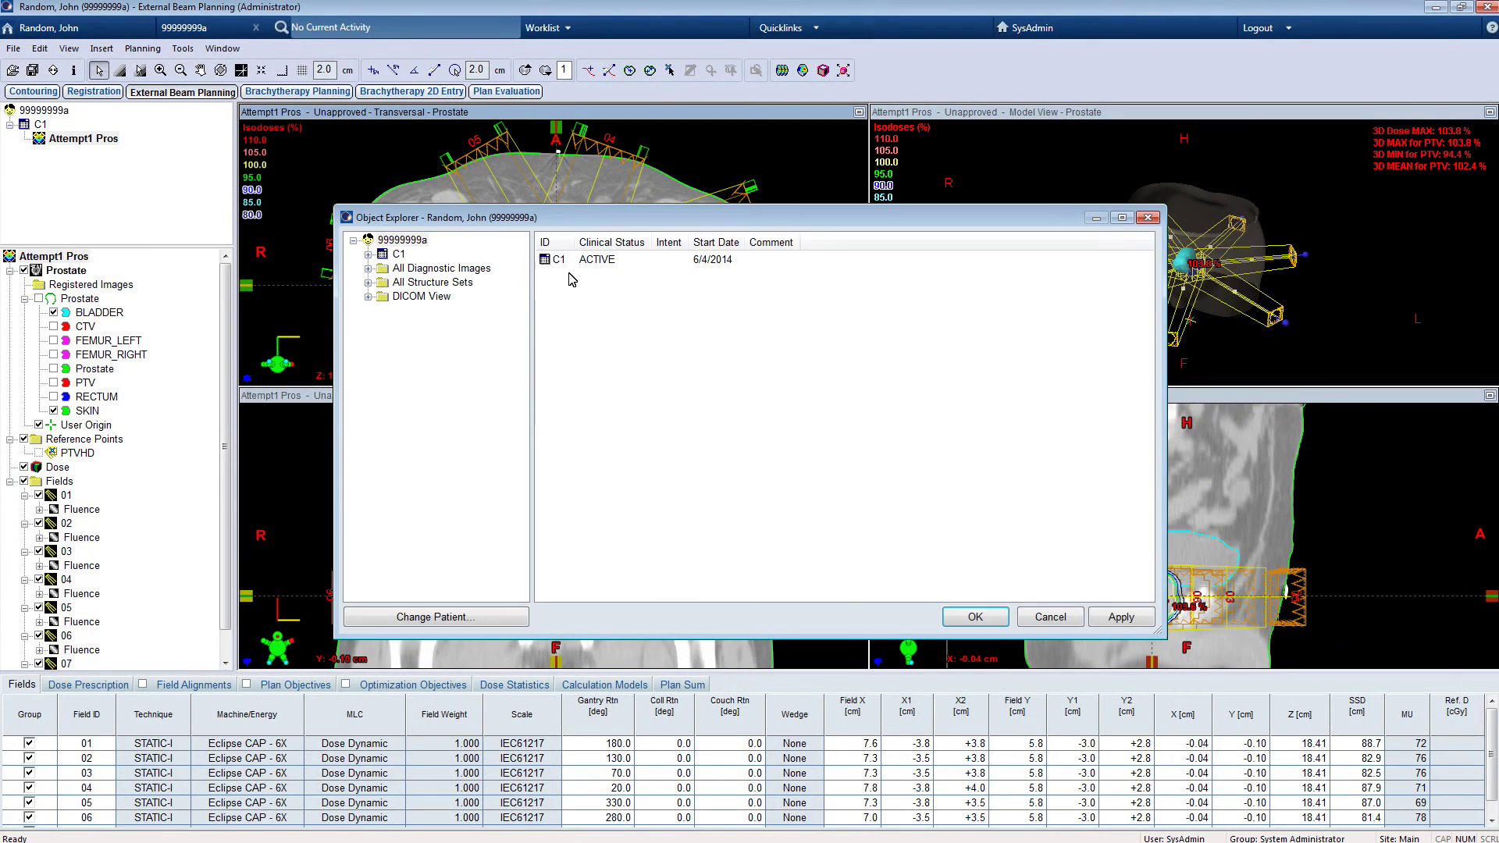
# Choose course C1 and confirm it to evaluate Attempt1 Pros in ClearCheck
pyautogui.click(596, 263)
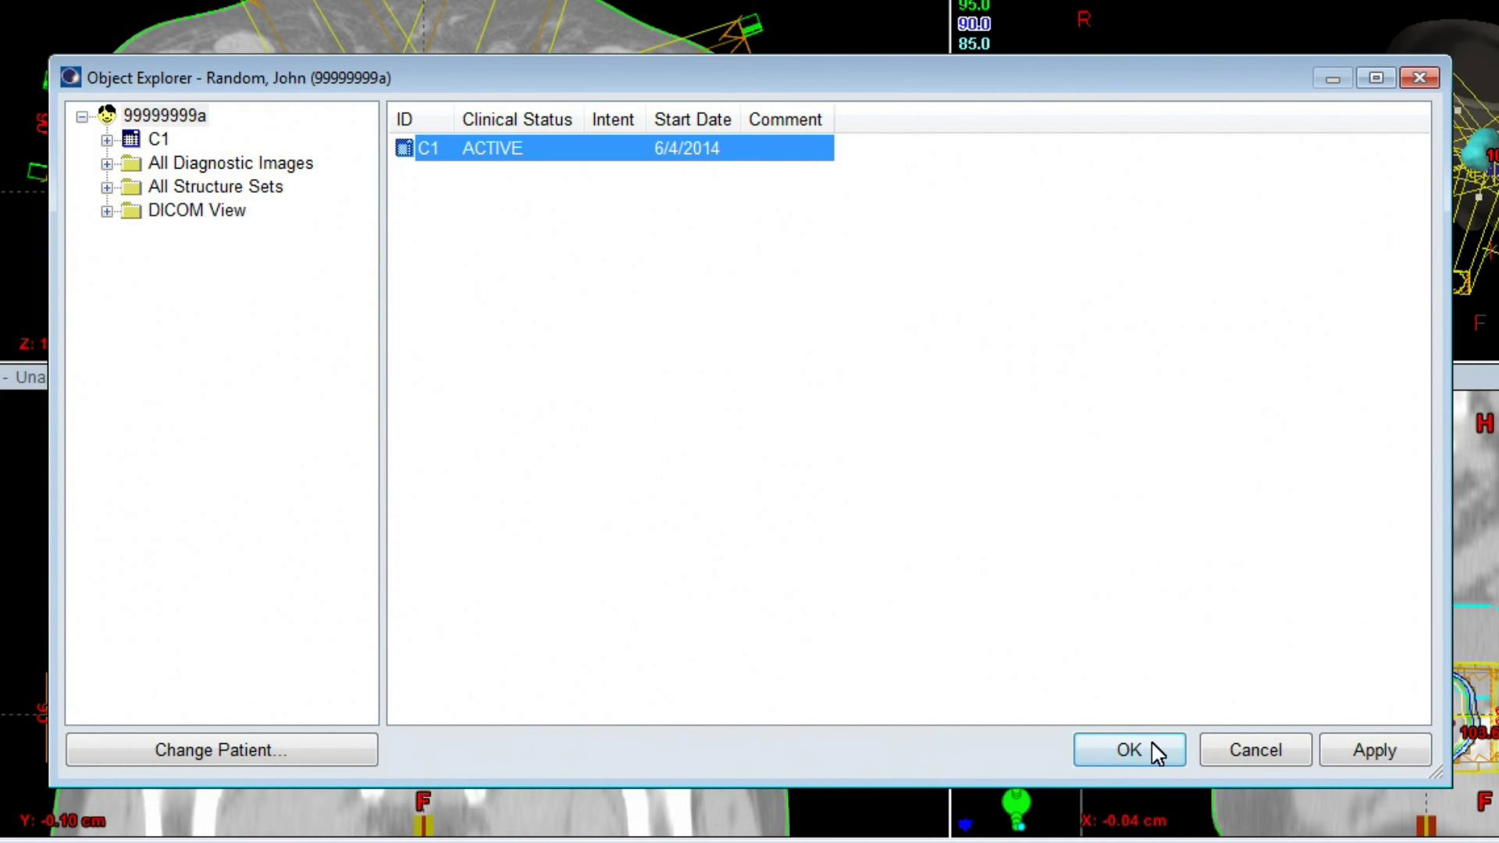
pyautogui.click(1153, 748)
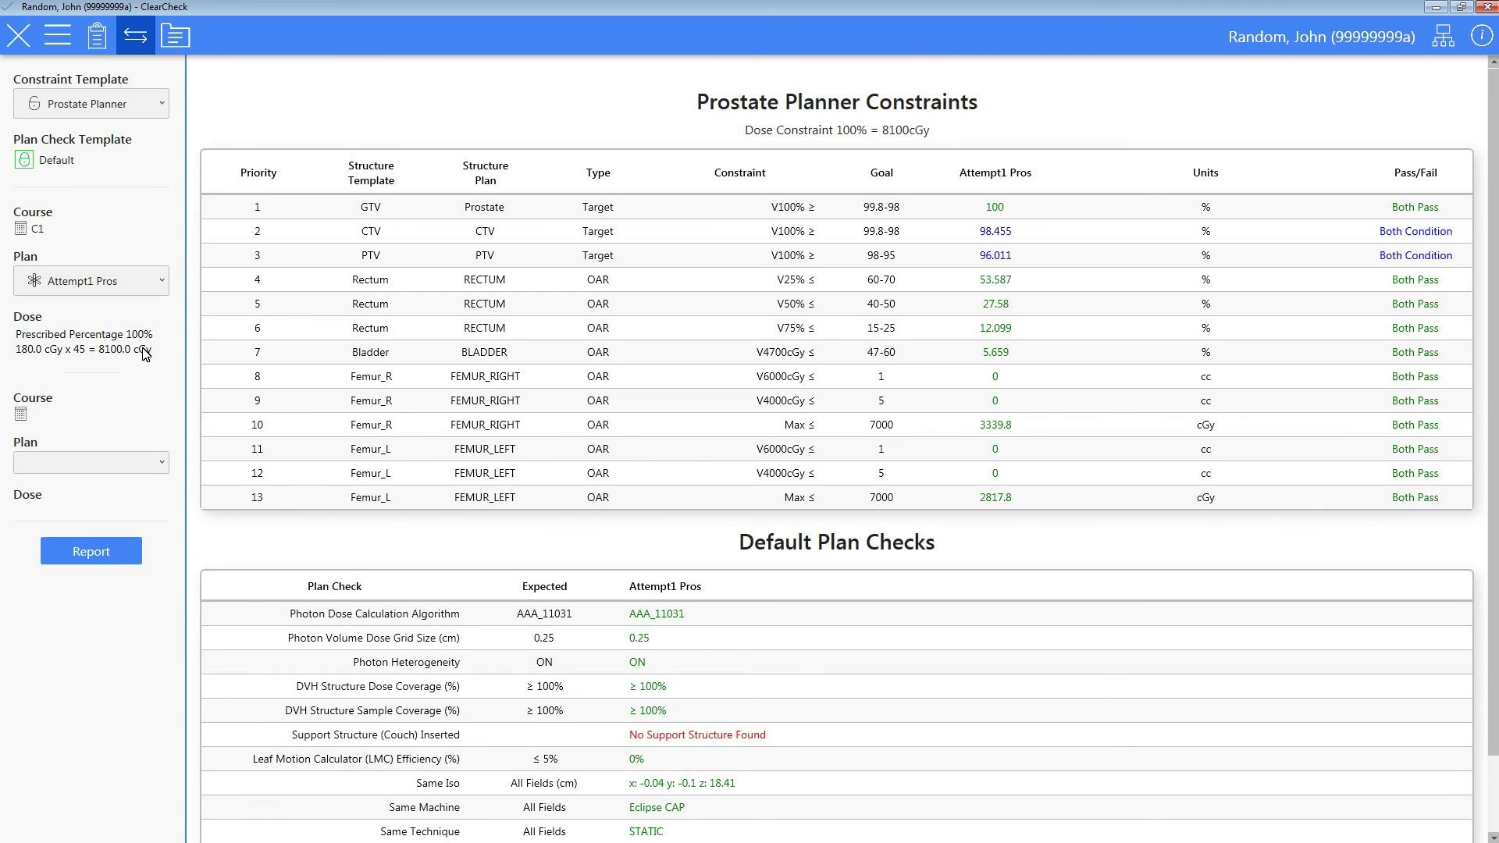
# Compare Attempt1 Pros against Attempt2 Pros, then turn the two-plan comparison off
pyautogui.click(129, 461)
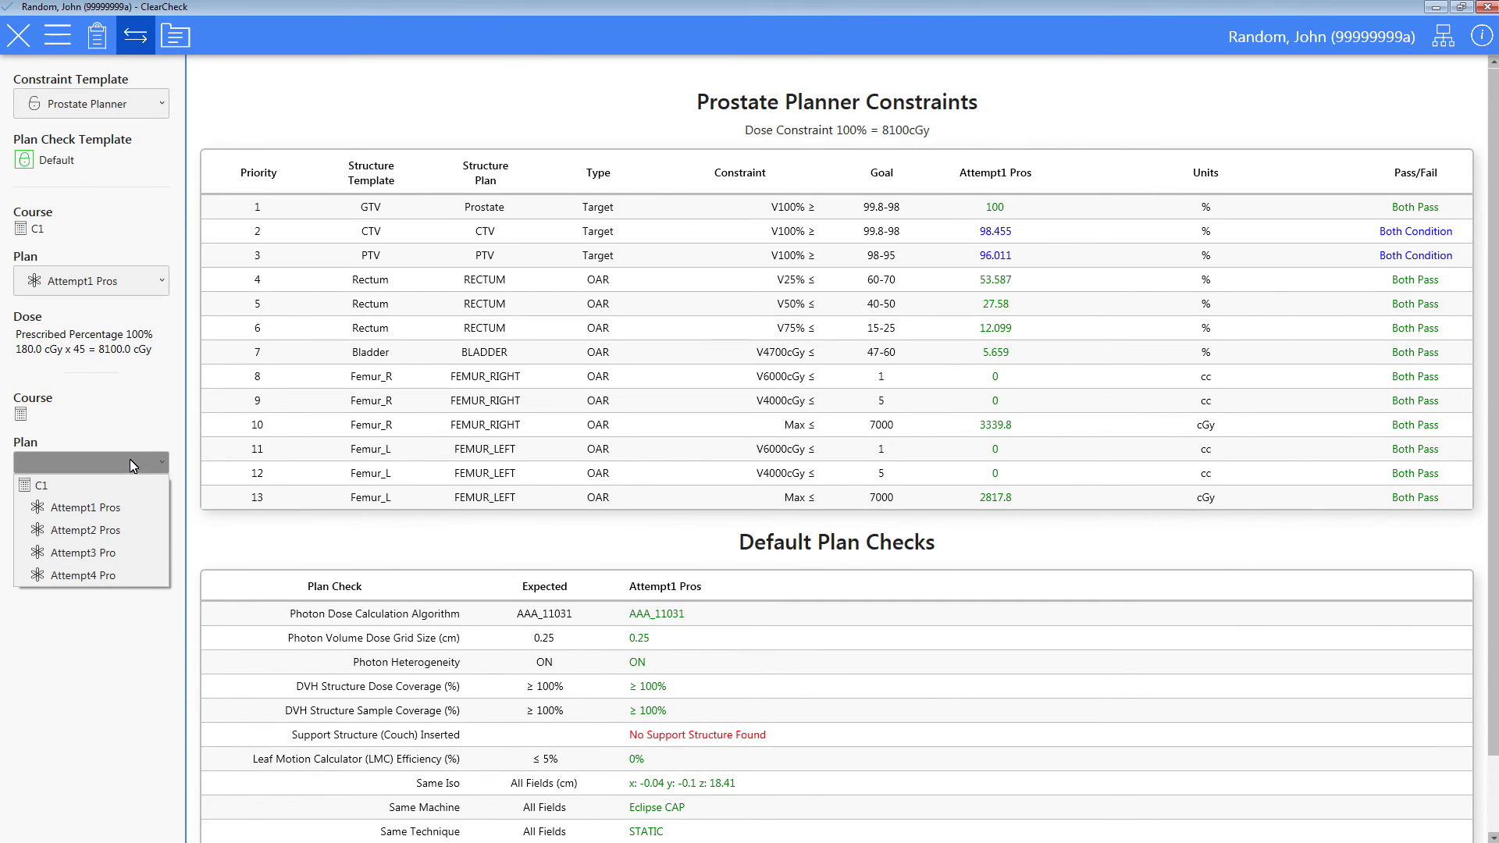
pyautogui.click(119, 530)
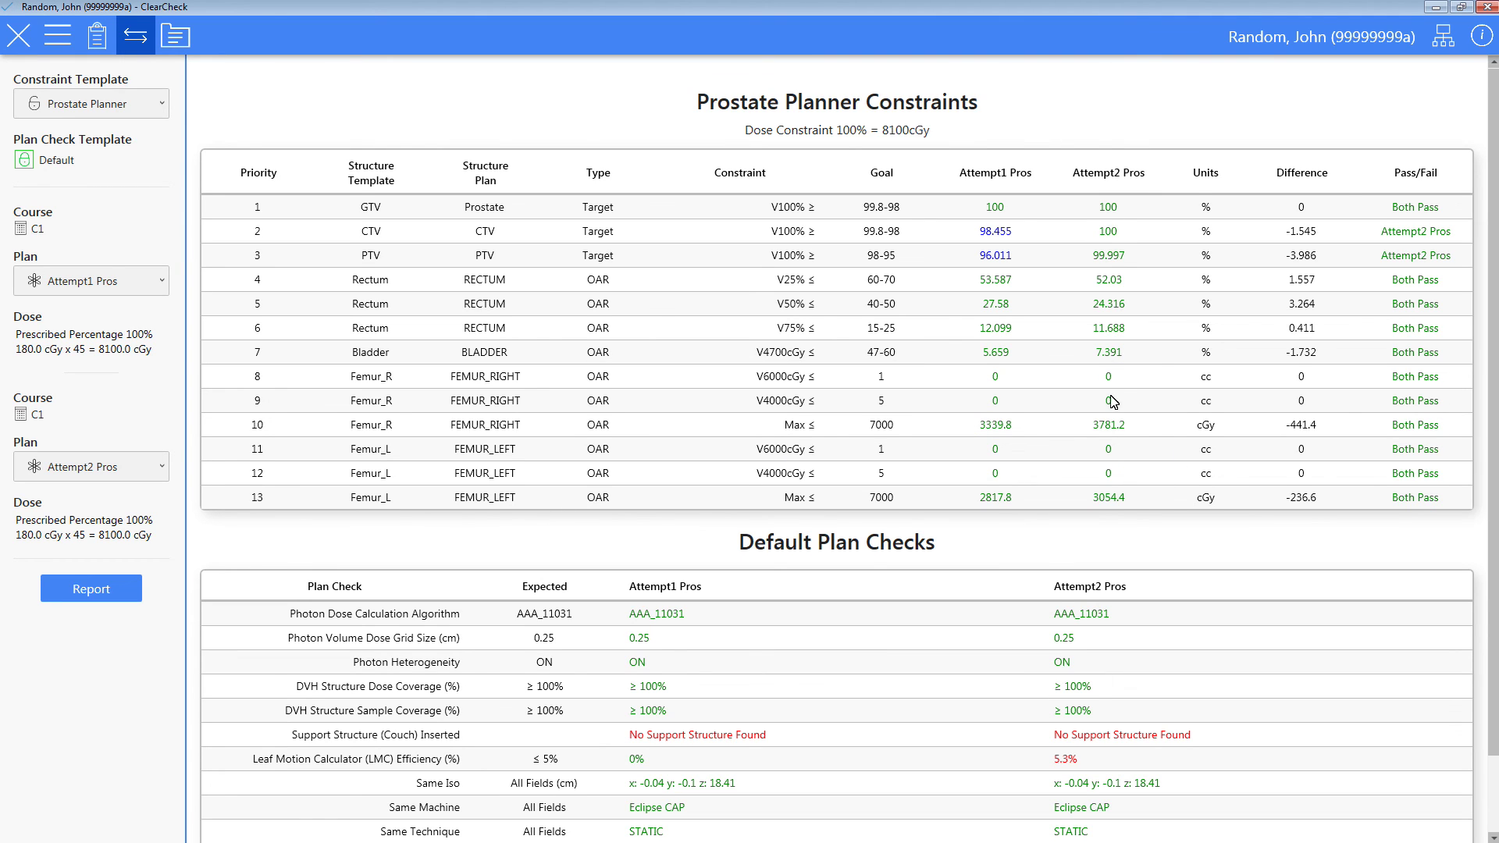
pyautogui.click(142, 28)
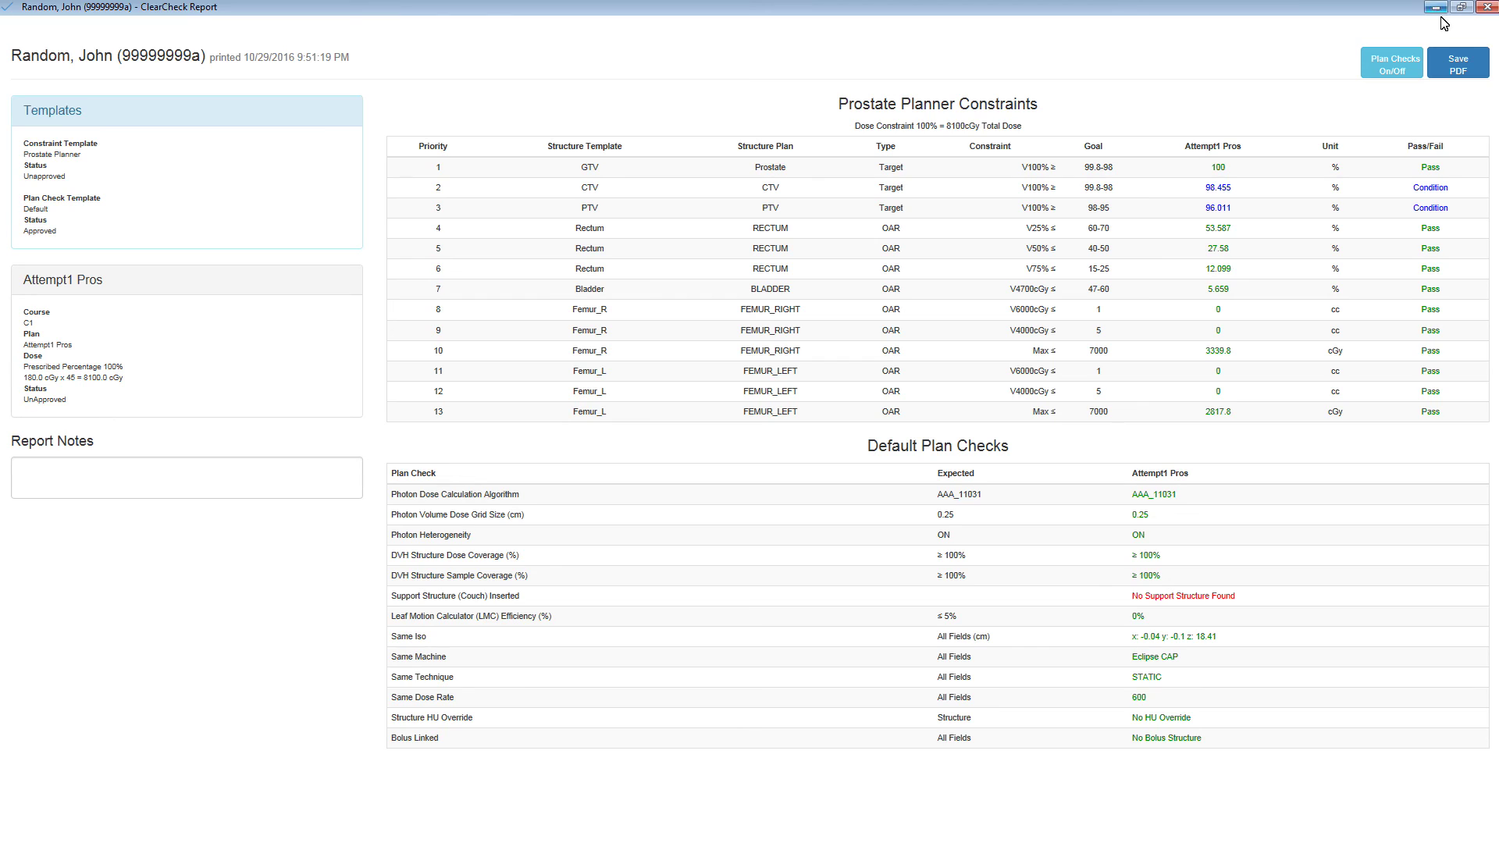
# Generate the Attempt2 Pros report with the note 'This plan is the best!'
pyautogui.click(1461, 7)
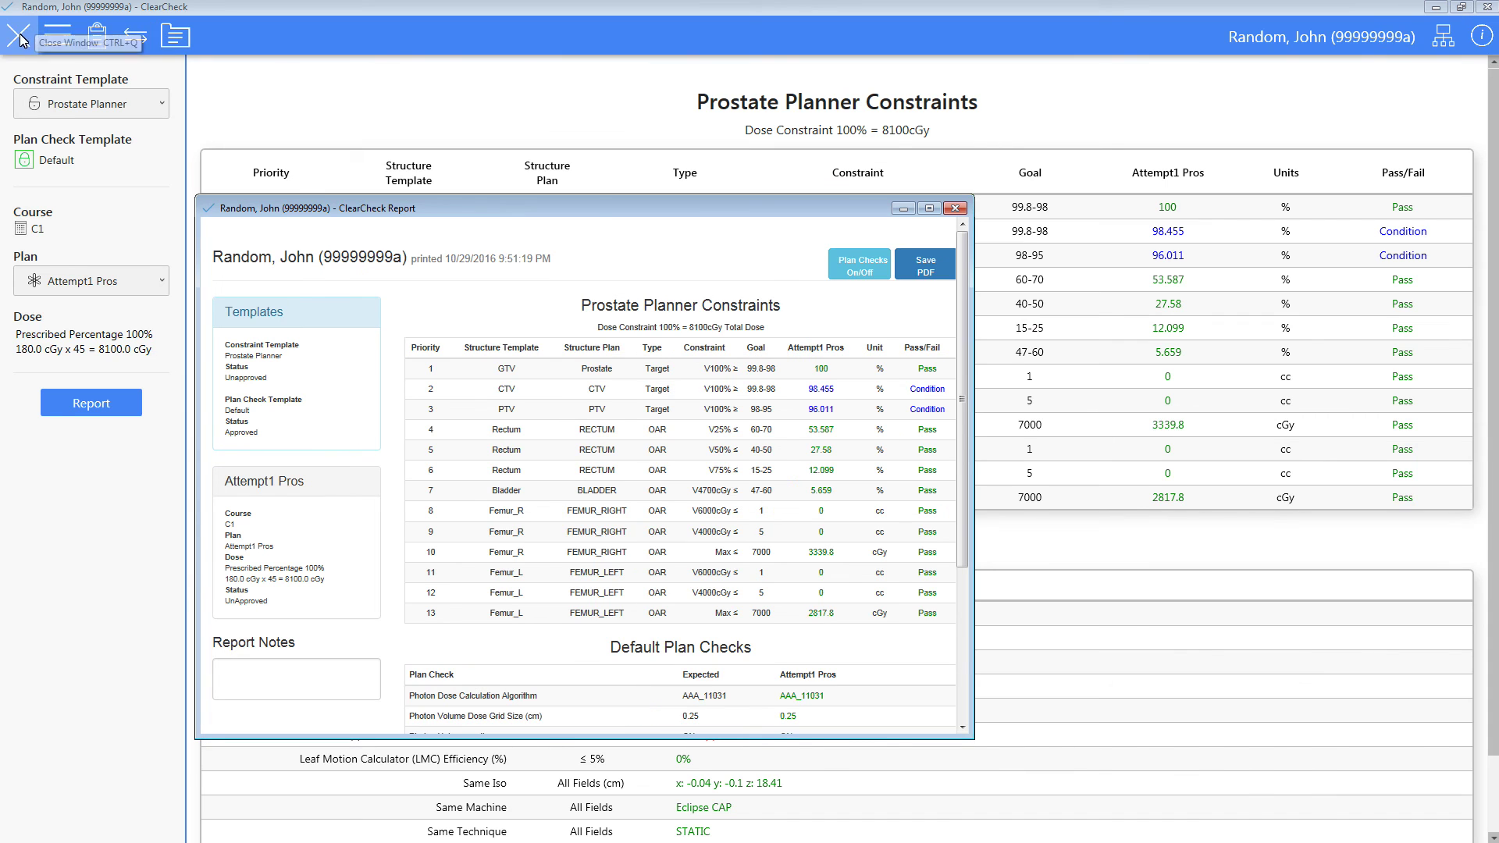
pyautogui.click(19, 35)
pyautogui.moveTo(391, 208); pyautogui.dragTo(786, 82)
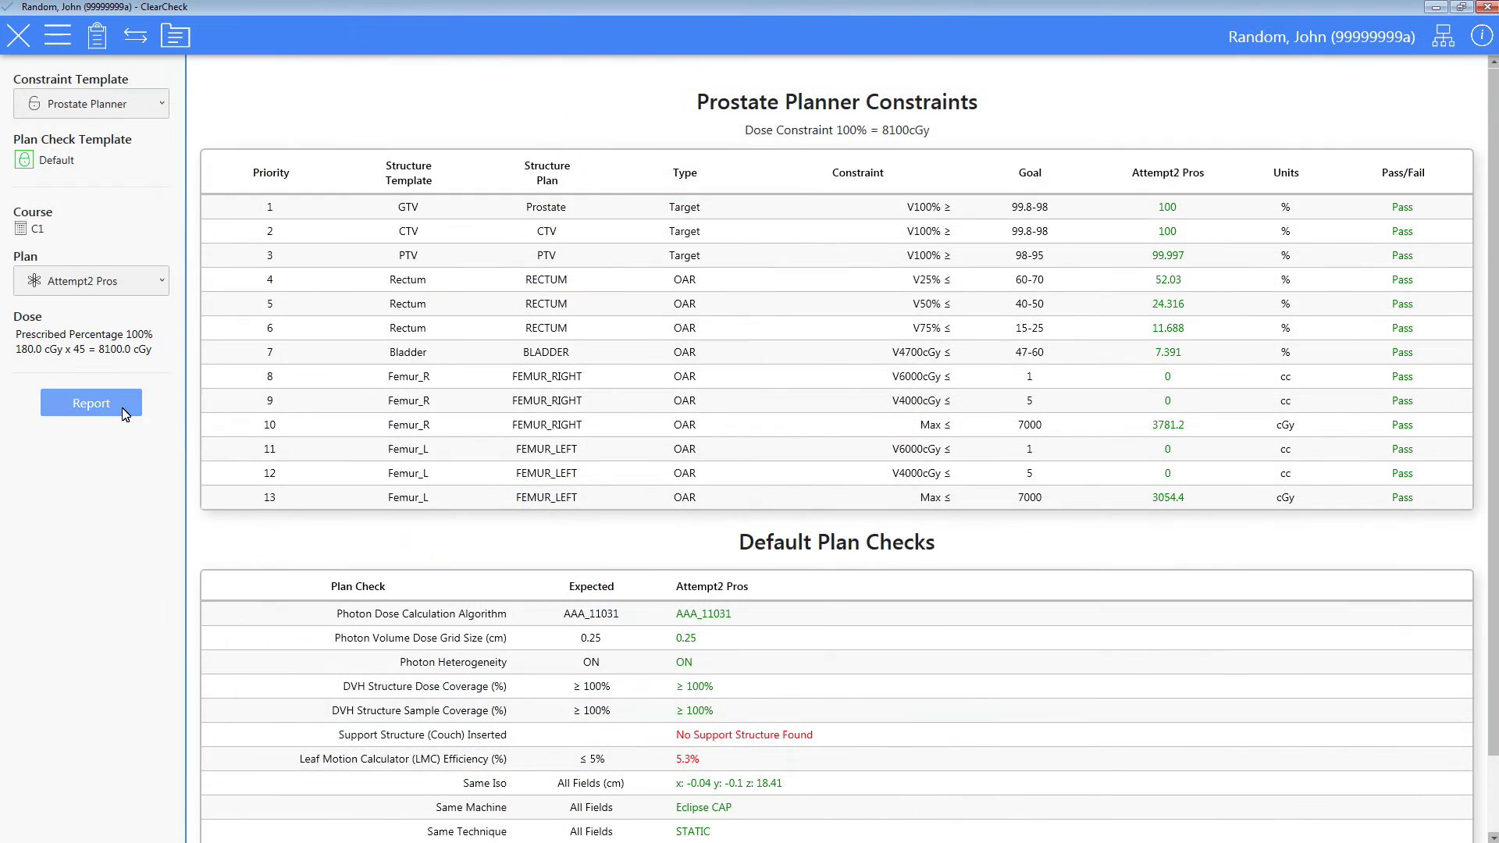
pyautogui.click(101, 413)
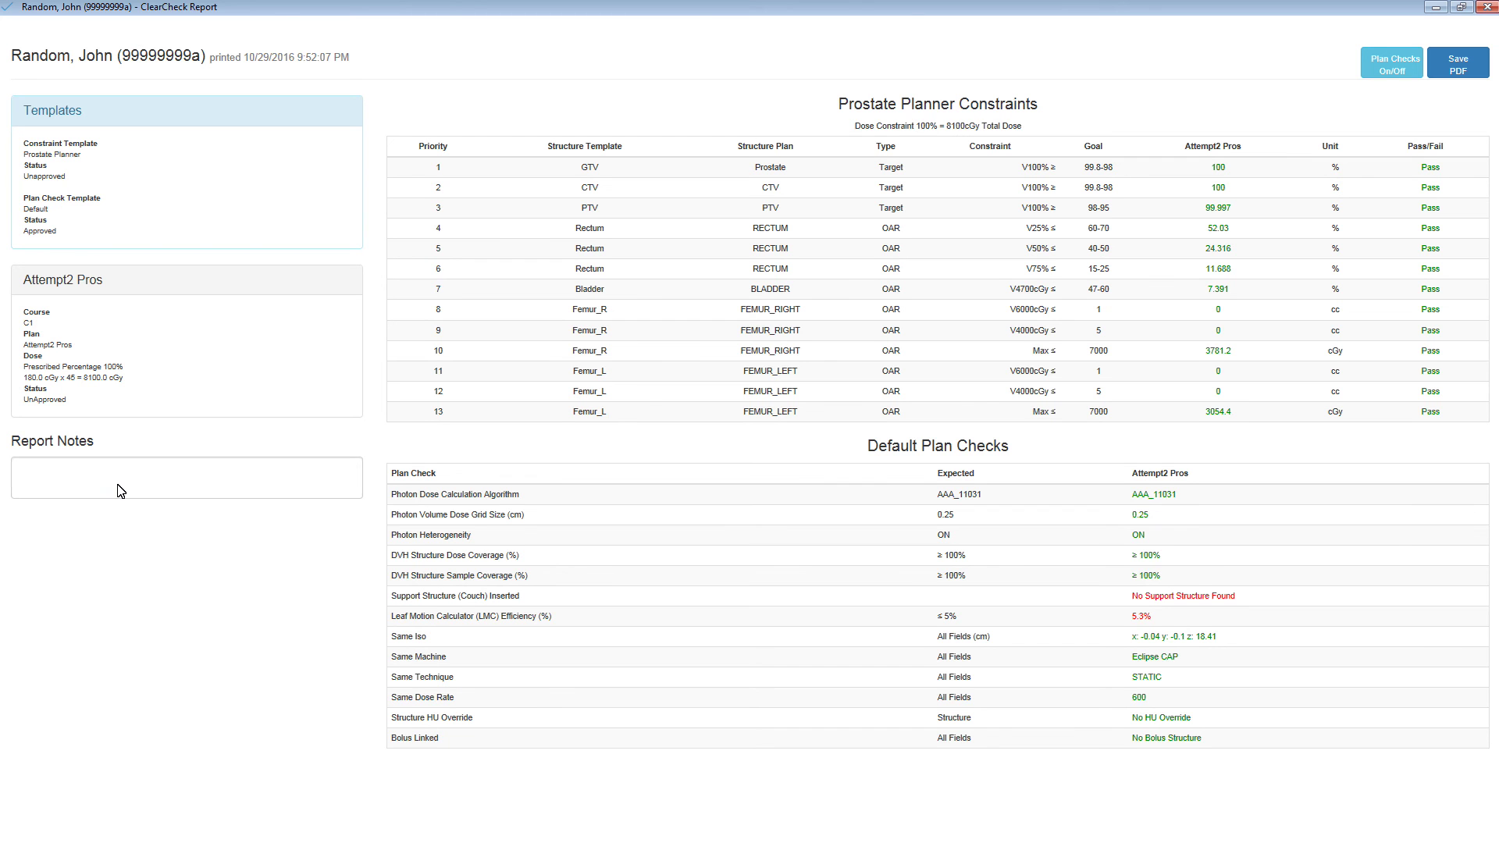
pyautogui.click(120, 490)
pyautogui.write('This plan is the best!')
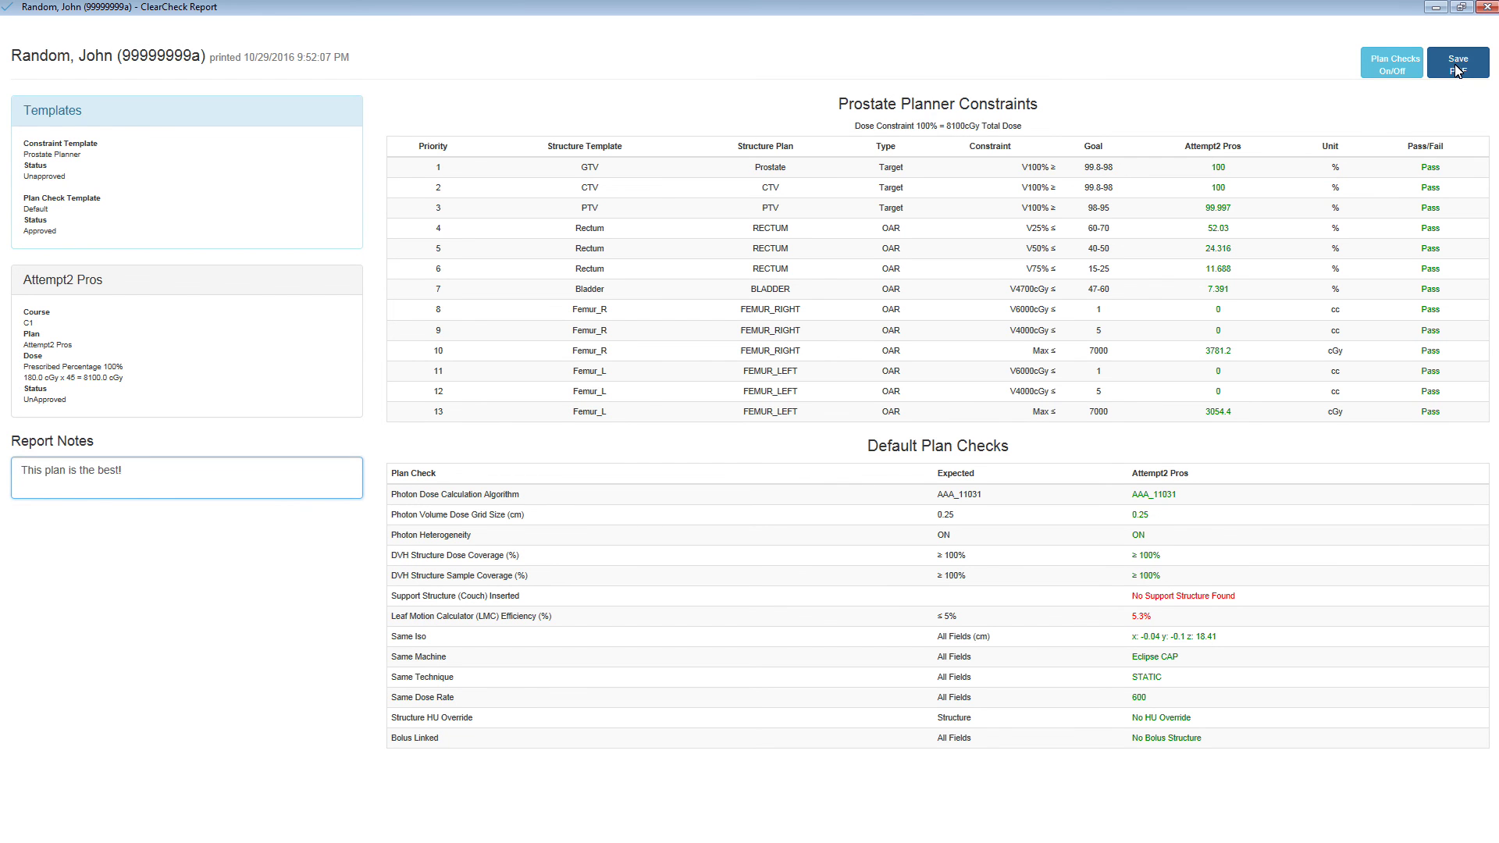
# Save the report as a PDF and open it to review its pages
pyautogui.click(1456, 69)
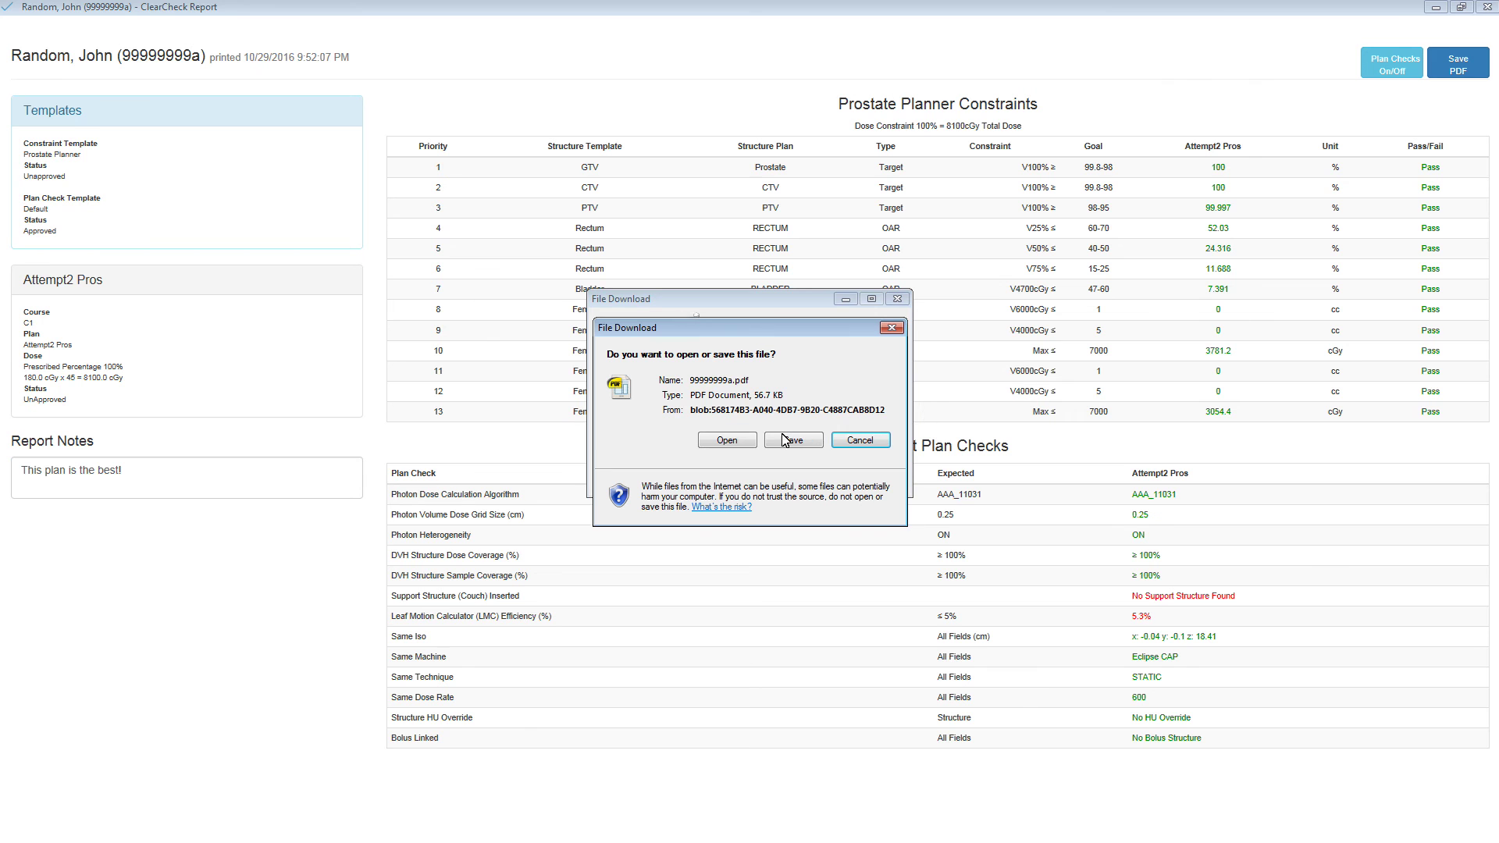
pyautogui.click(726, 440)
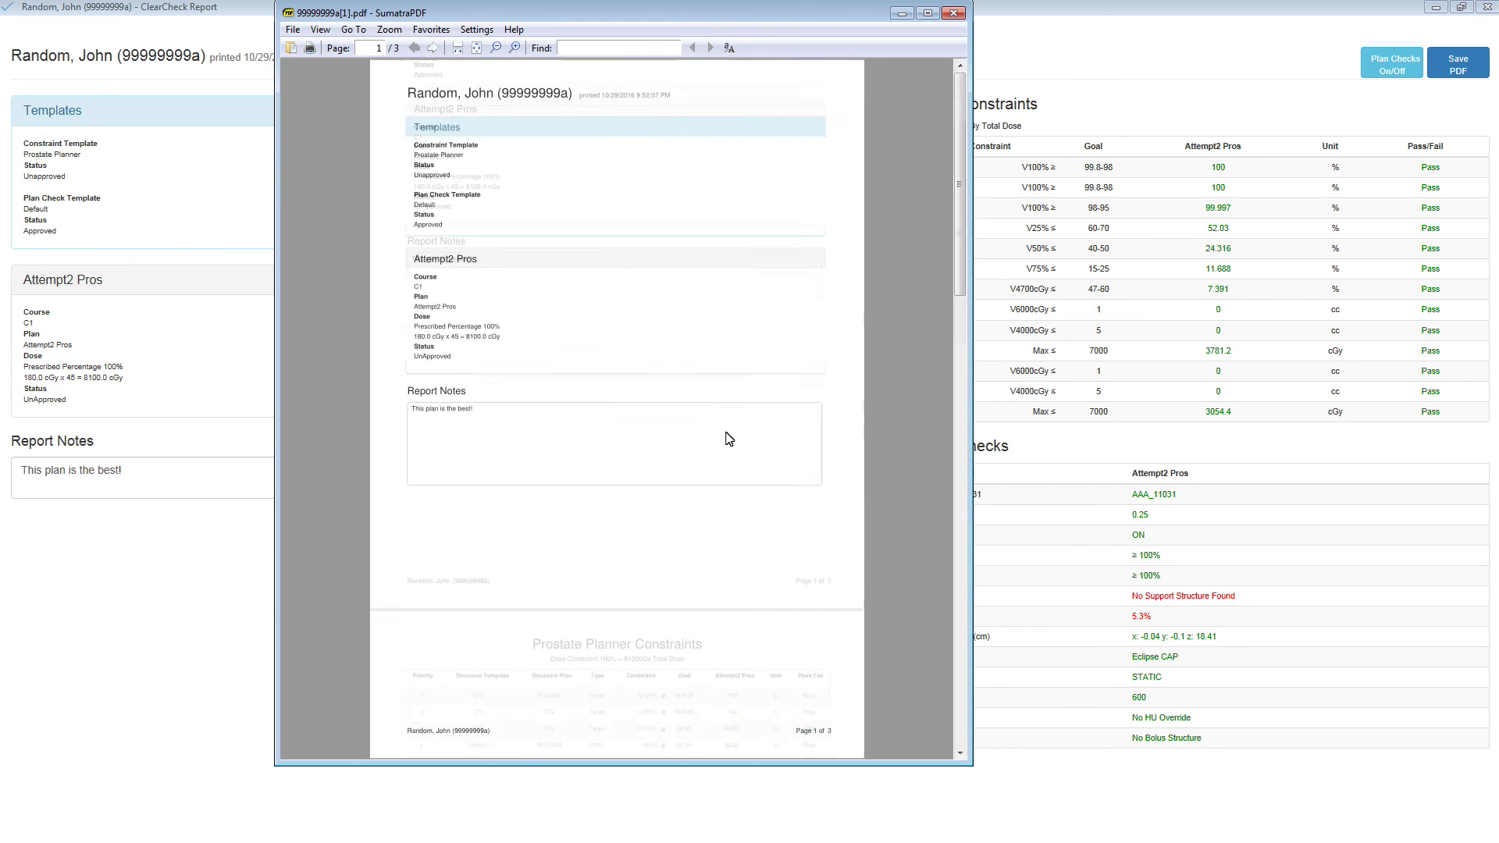
pyautogui.scroll(-10, 726, 437)
pyautogui.scroll(-5, 727, 437)
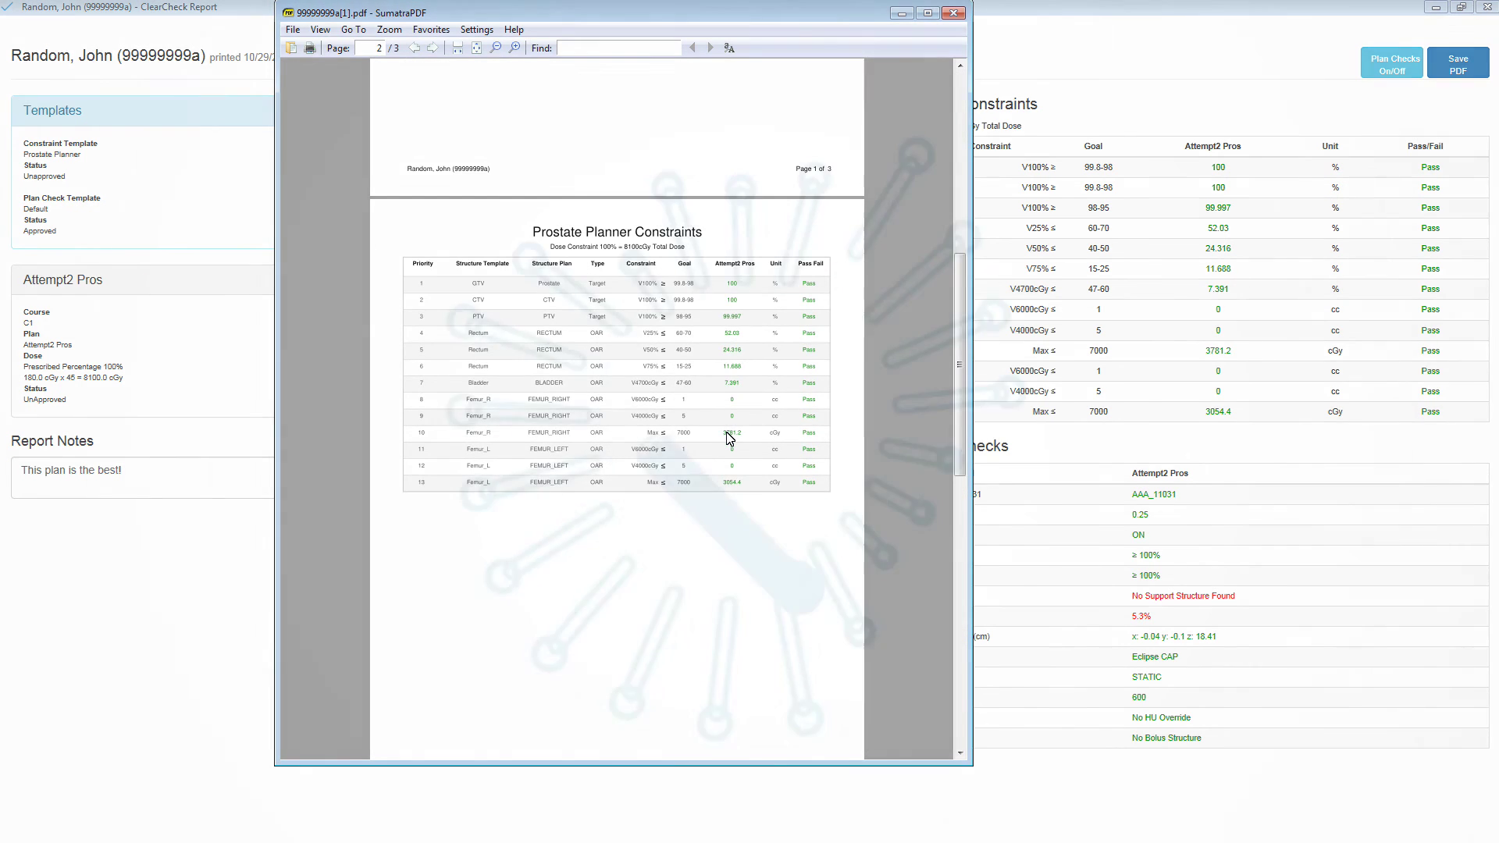